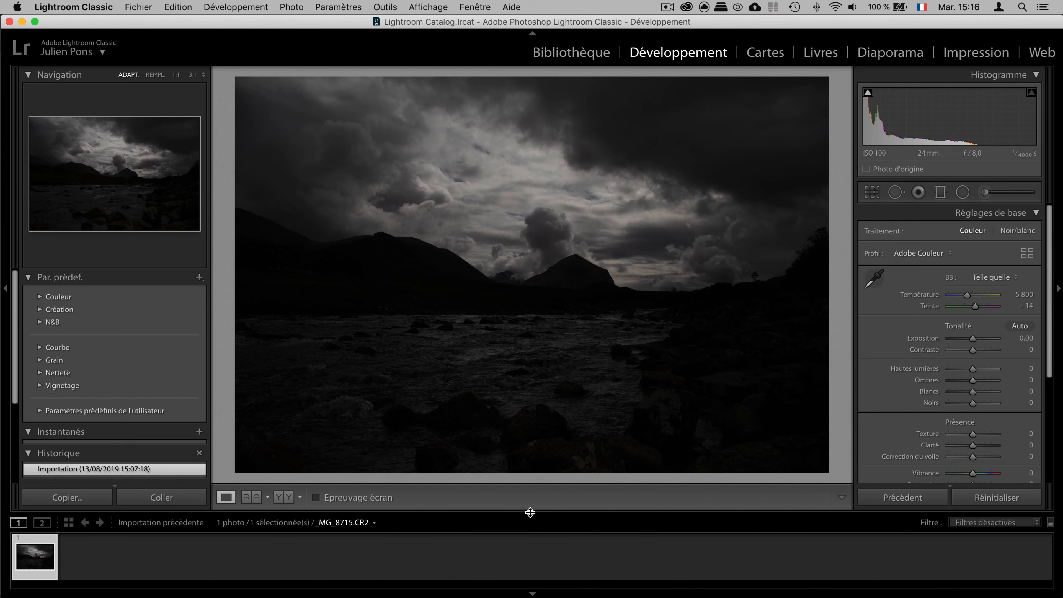
Hide the filmstrip and the module picker to enlarge the photo area in the Develop module
left_click(533, 594)
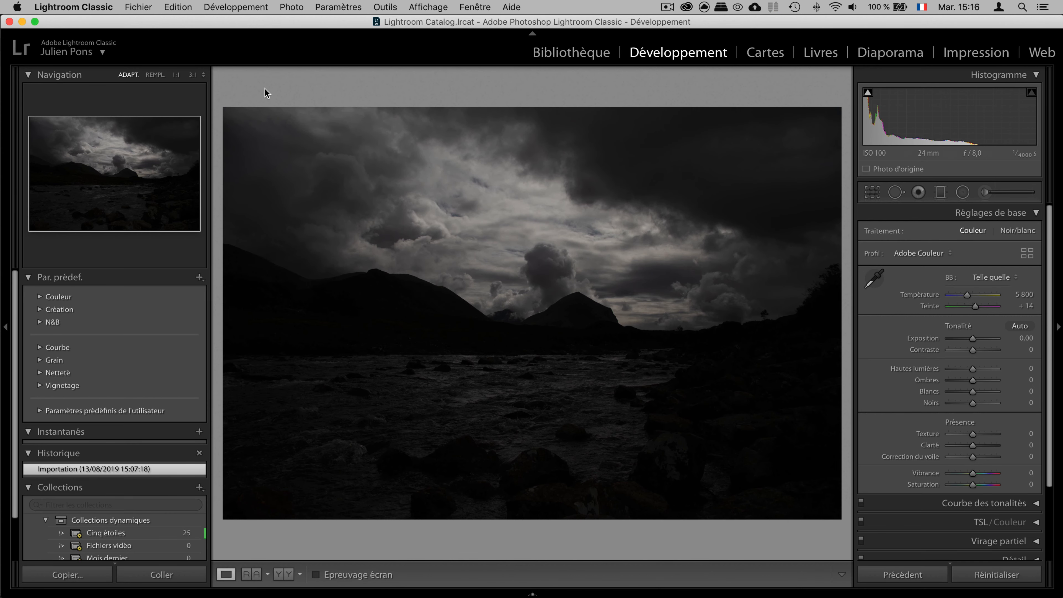
left_click(533, 34)
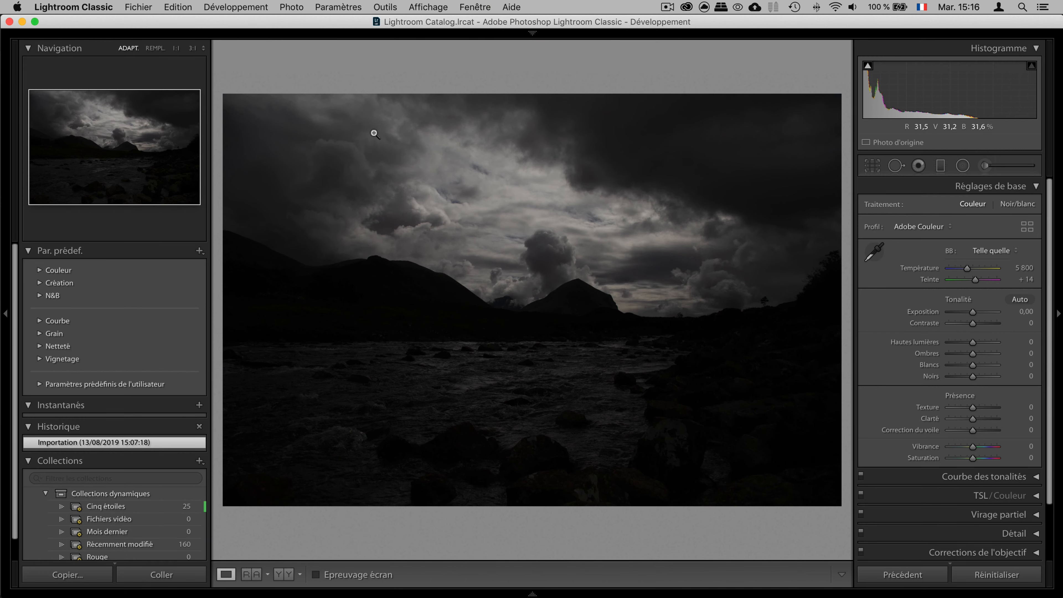
Examine the unedited photo's sky and dark hillside at 100% in Lightroom, DxO PhotoLab and Capture One, ending back in Lightroom
left_click(297, 150)
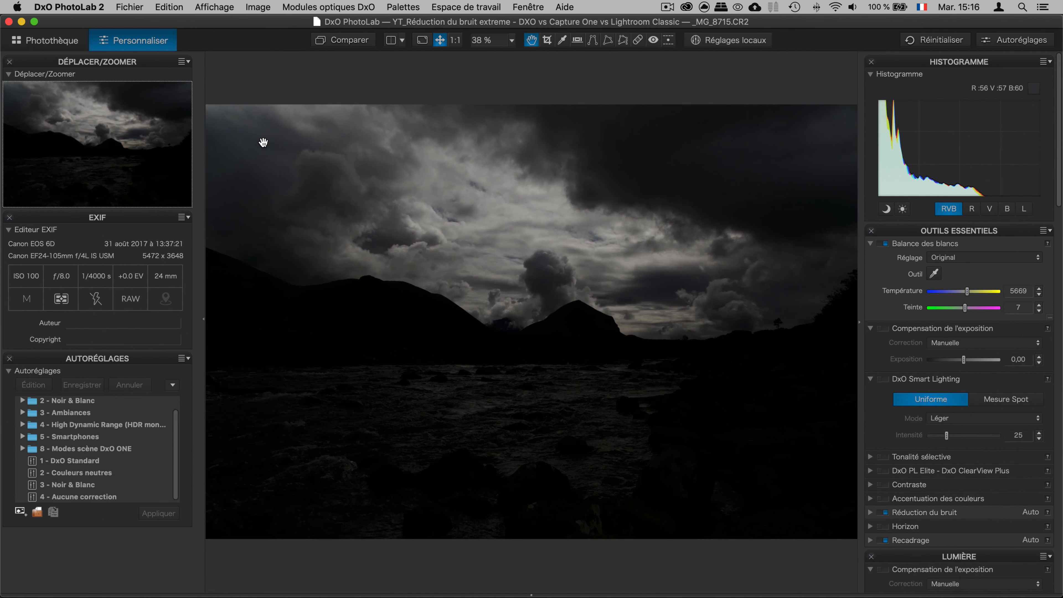
left_click(254, 157)
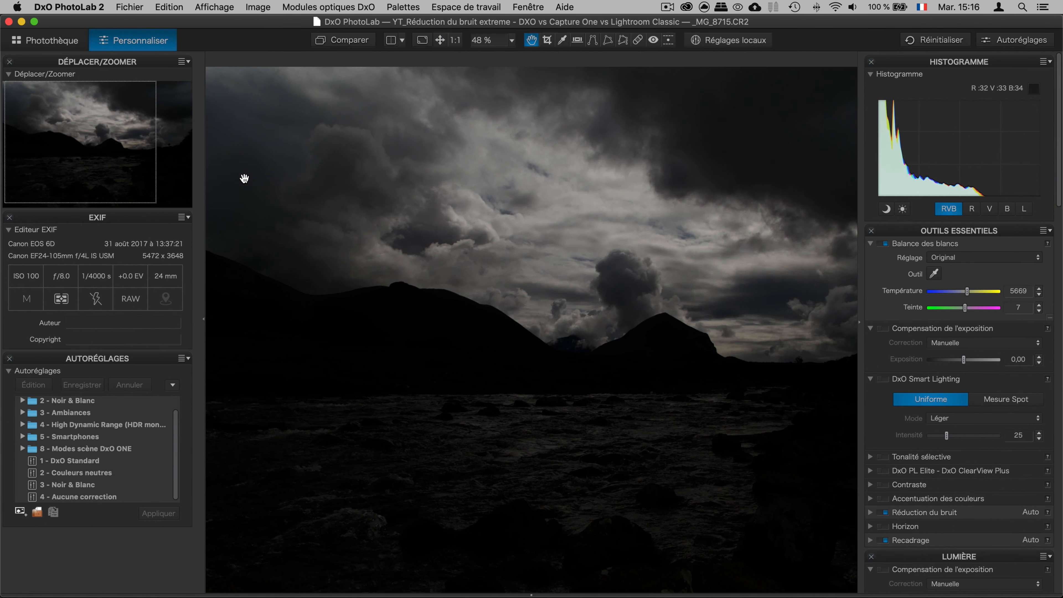
left_click(244, 178)
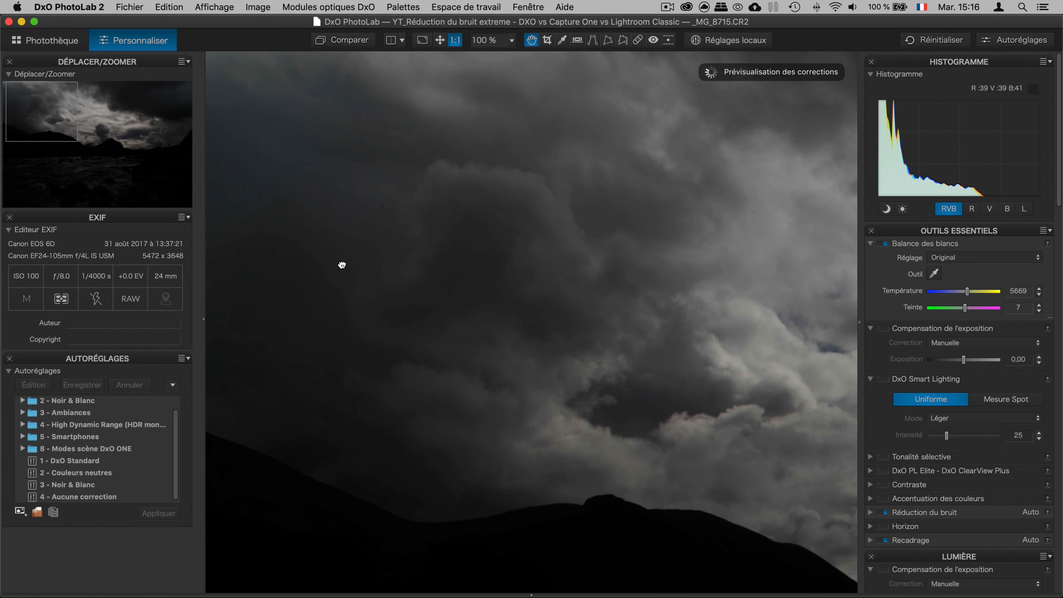
left_click(341, 265)
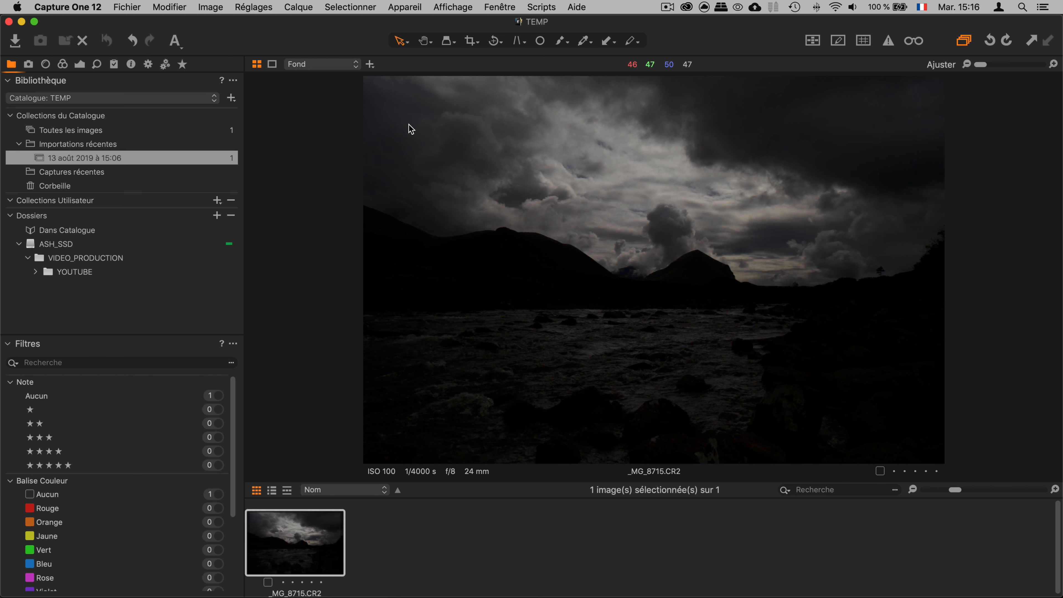
left_click(388, 147)
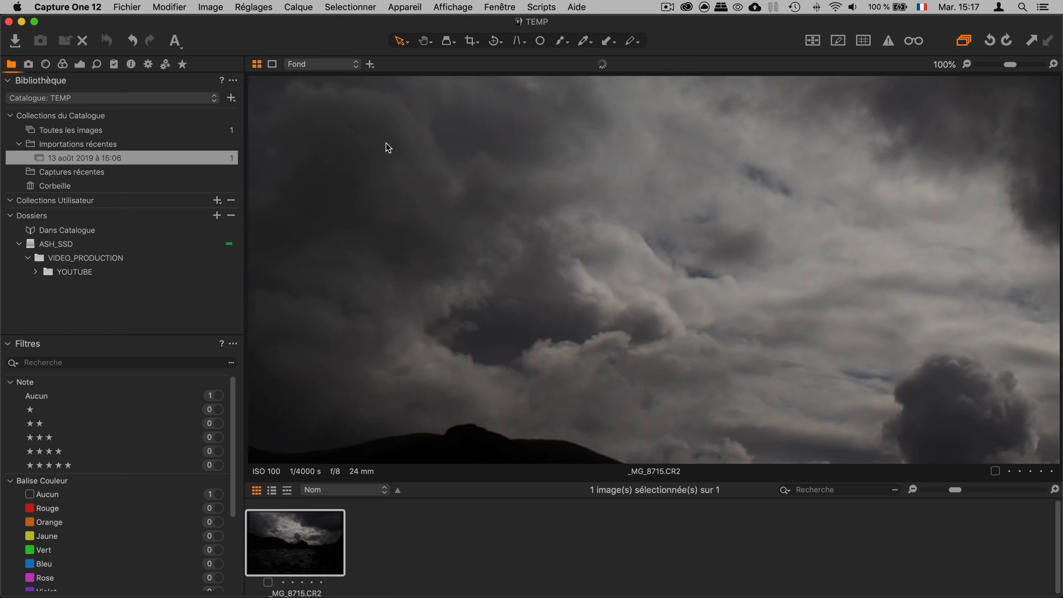
left_click_drag(323, 146, 476, 226)
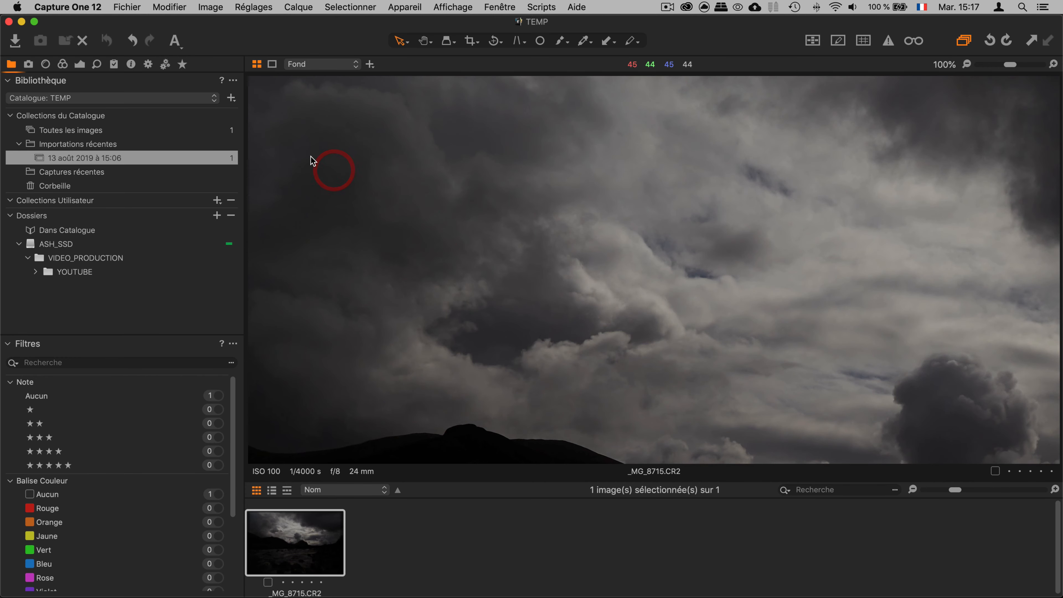
left_click_drag(306, 153, 550, 287)
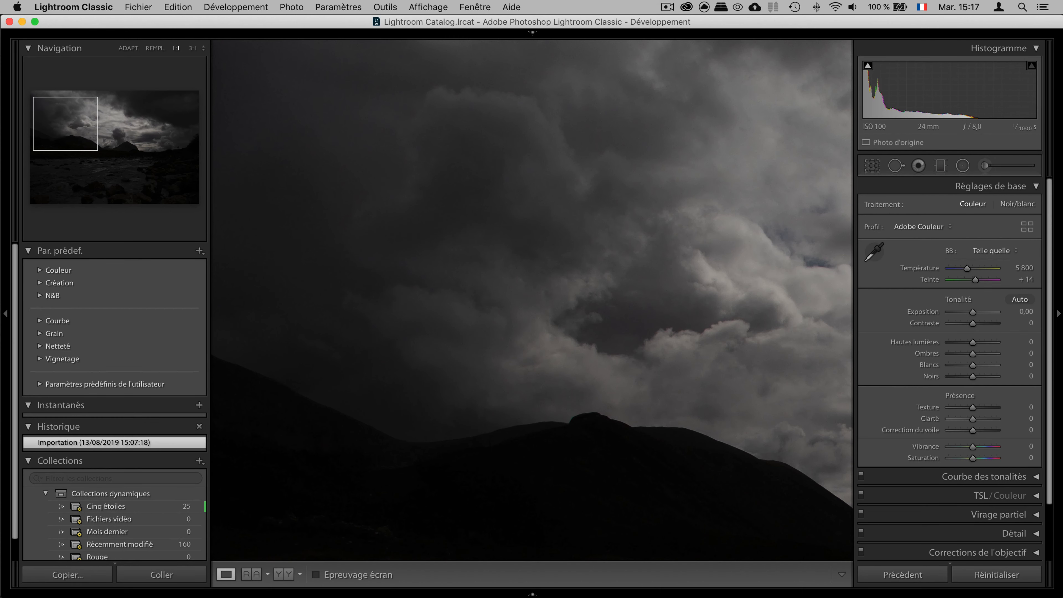
left_click(569, 315)
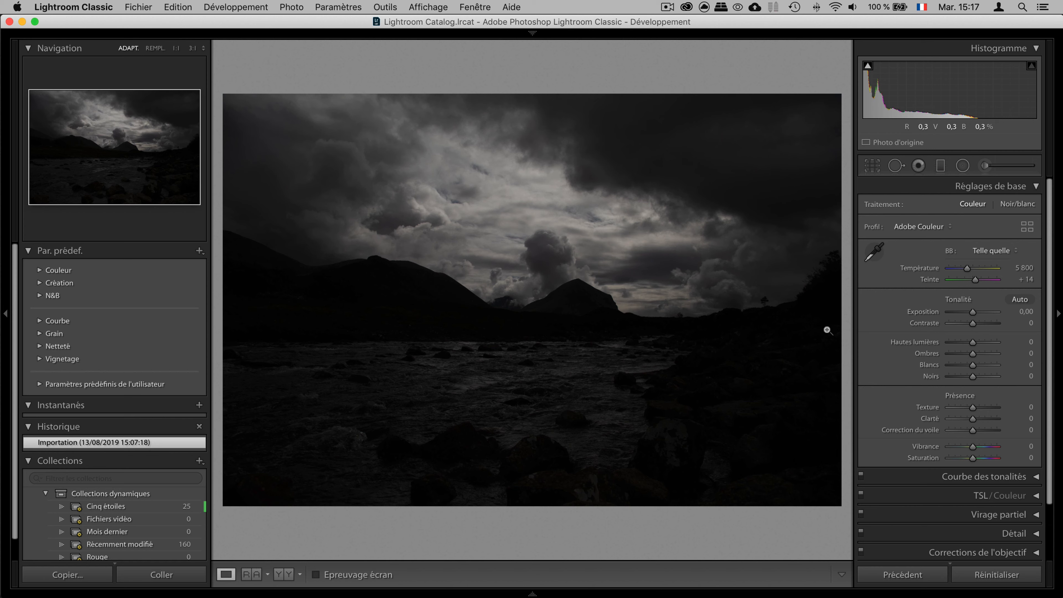
Brighten the photo by setting Ombres and Noirs to +100 and Exposition to +1,45
left_click_drag(977, 352, 1038, 375)
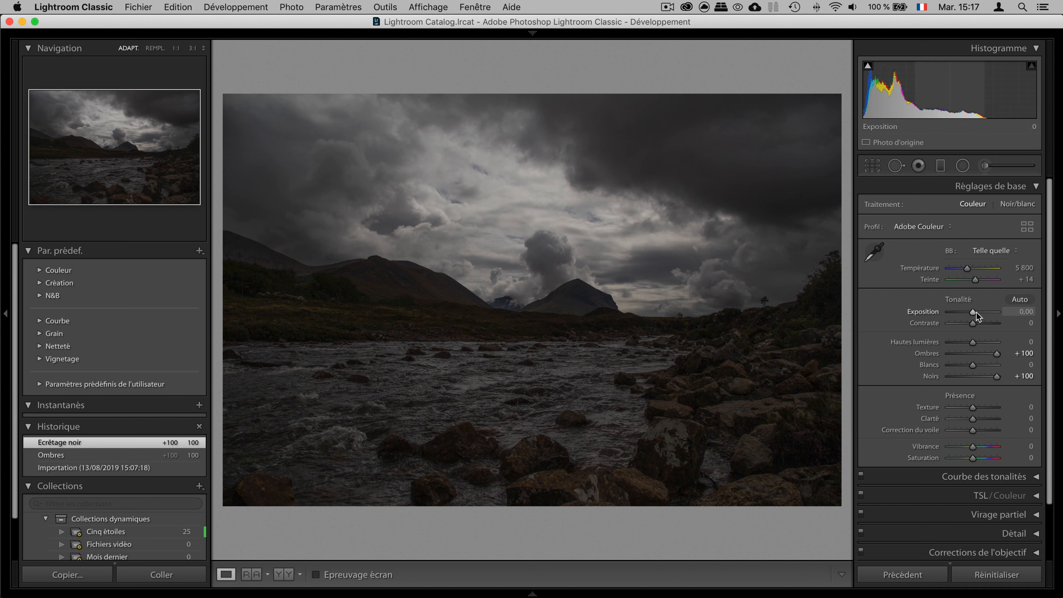
left_click_drag(976, 311, 984, 311)
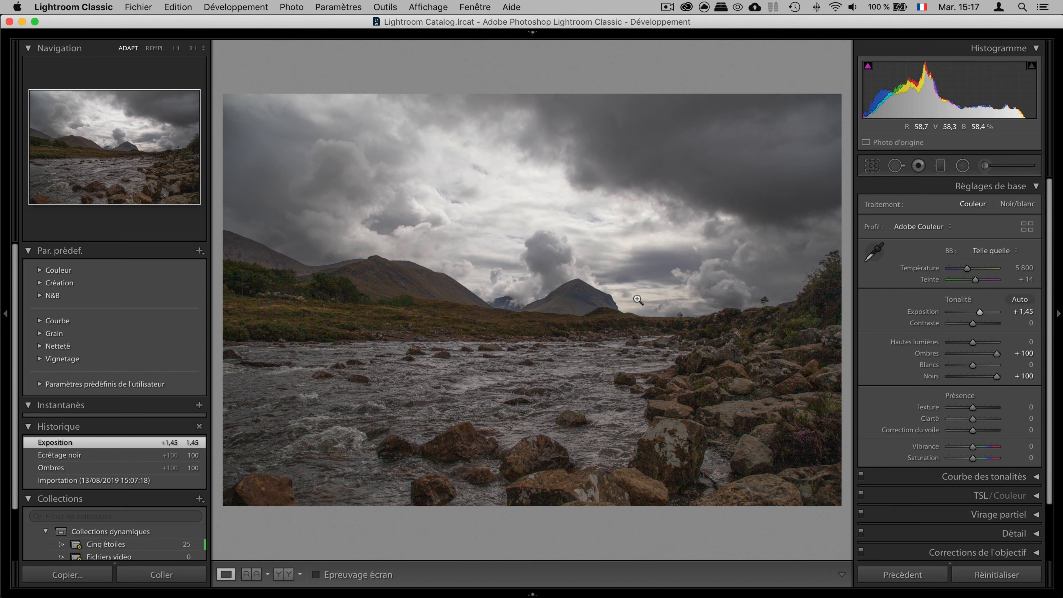
Add the Zoom control to the toolbar below the photo and magnify the hillside to 2:1
left_click(395, 346)
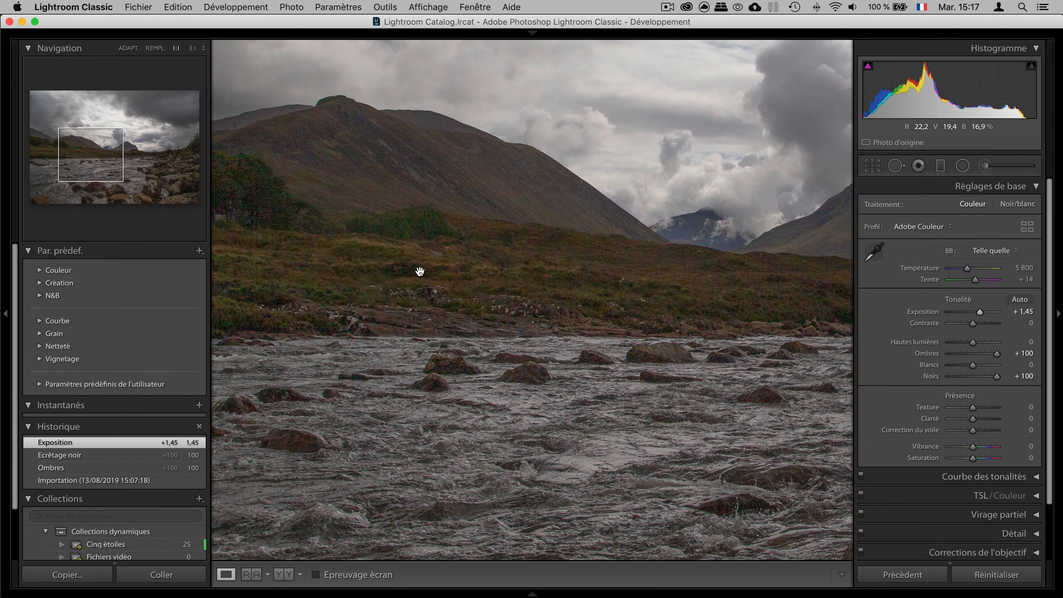
left_click(840, 575)
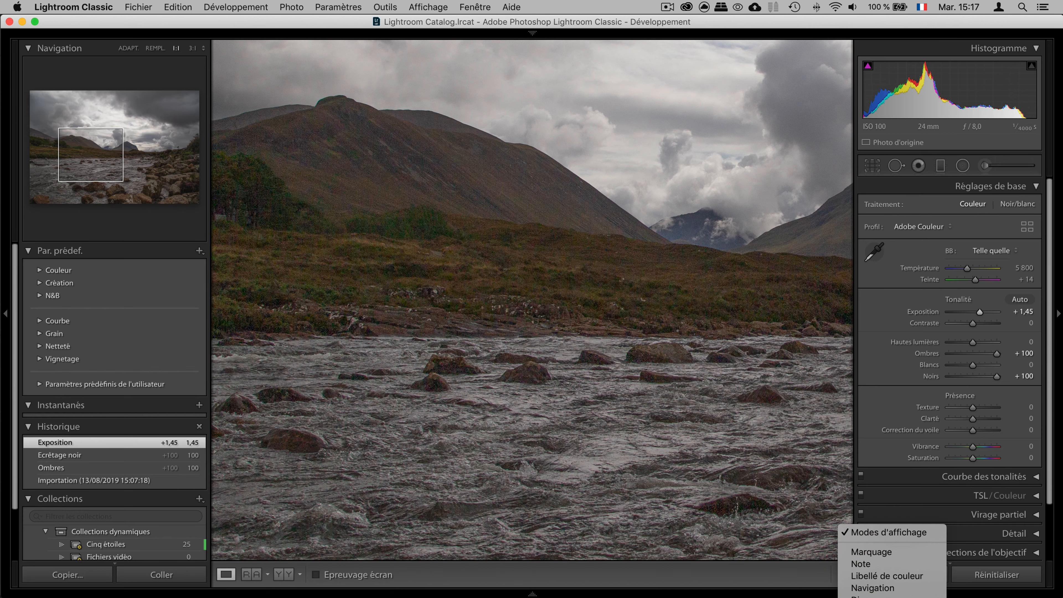
left_click(872, 590)
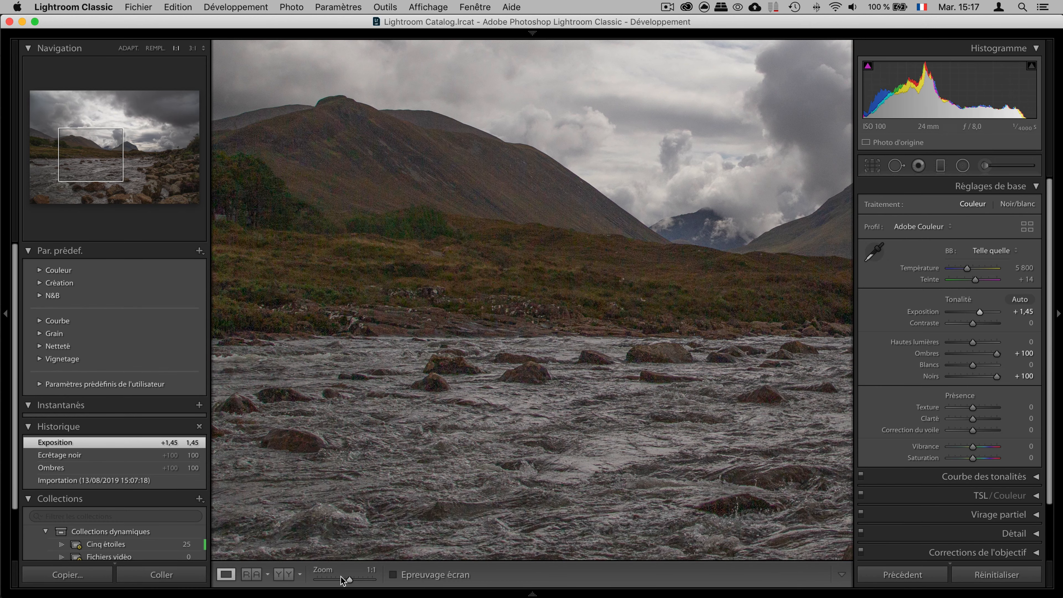
left_click(356, 580)
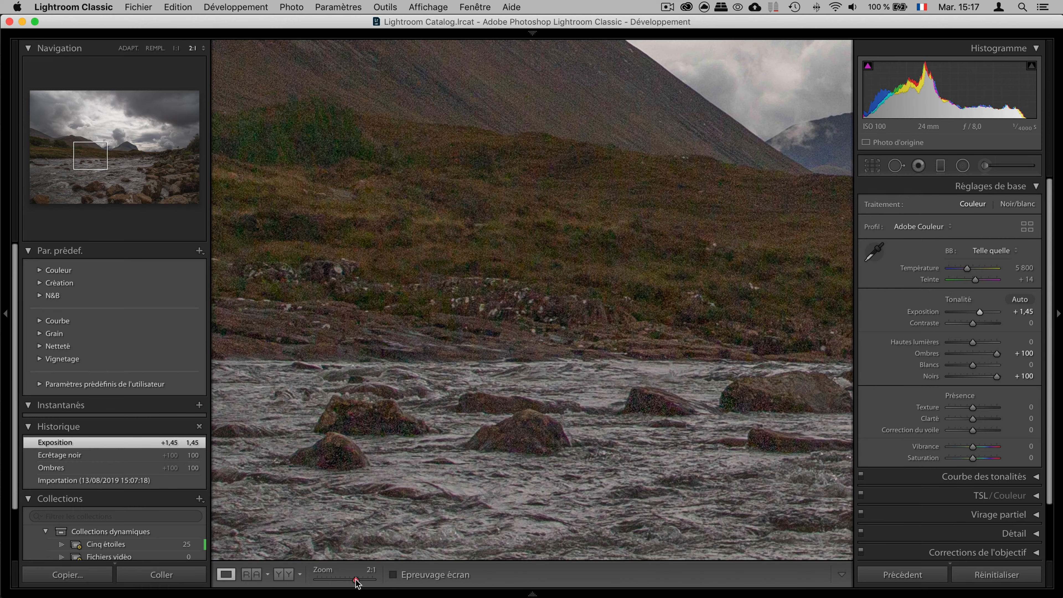
Examine the noise in the hillside and trees at 2:1, including a before/after comparison, and return to the full photo
left_click_drag(422, 128, 493, 311)
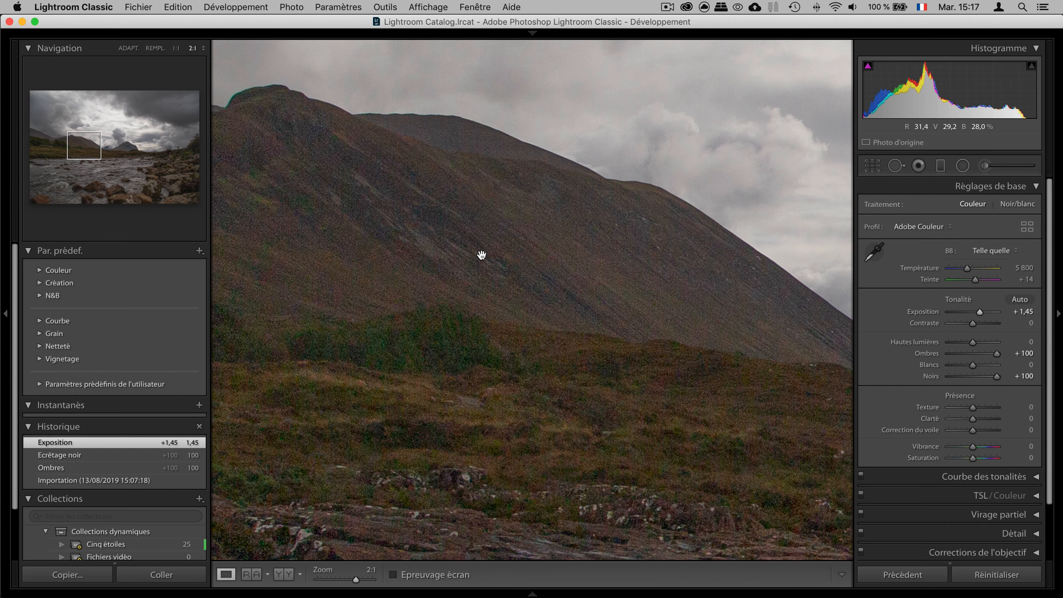
key("y")
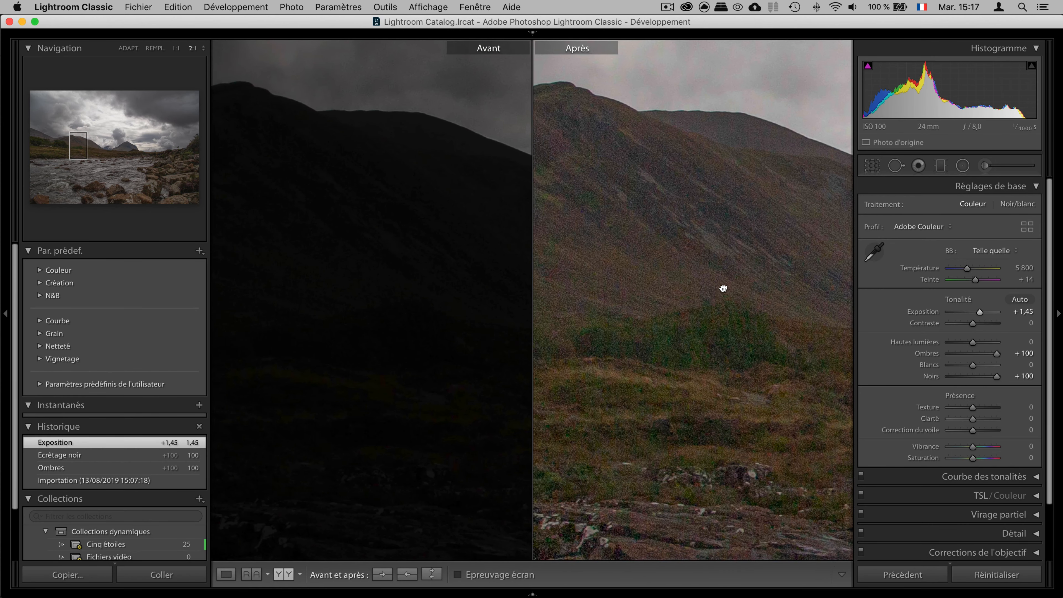
left_click_drag(722, 287, 457, 276)
key("y")
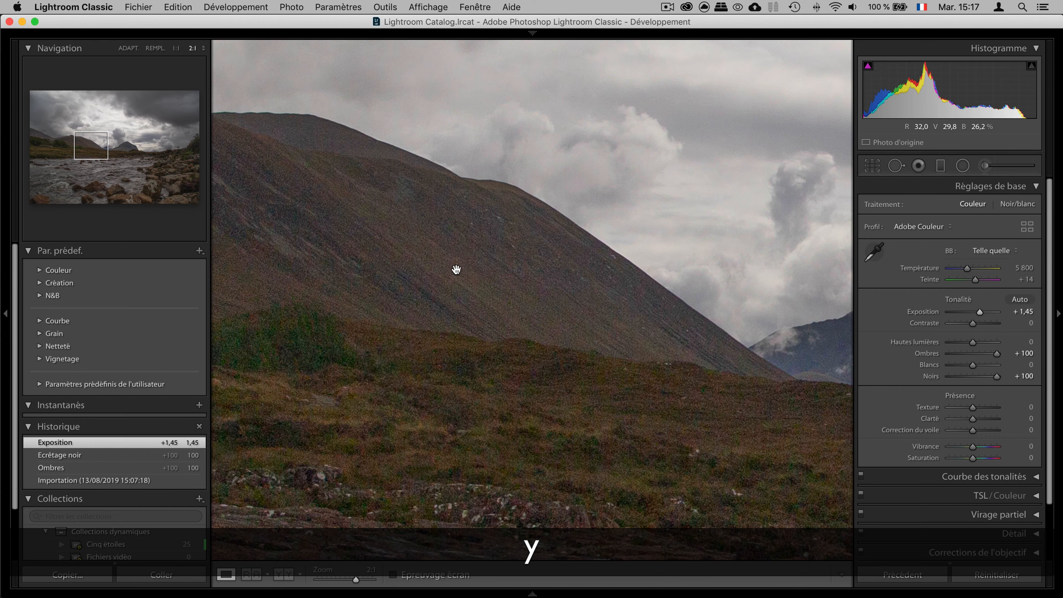
left_click_drag(501, 340, 644, 323)
left_click_drag(488, 319, 639, 328)
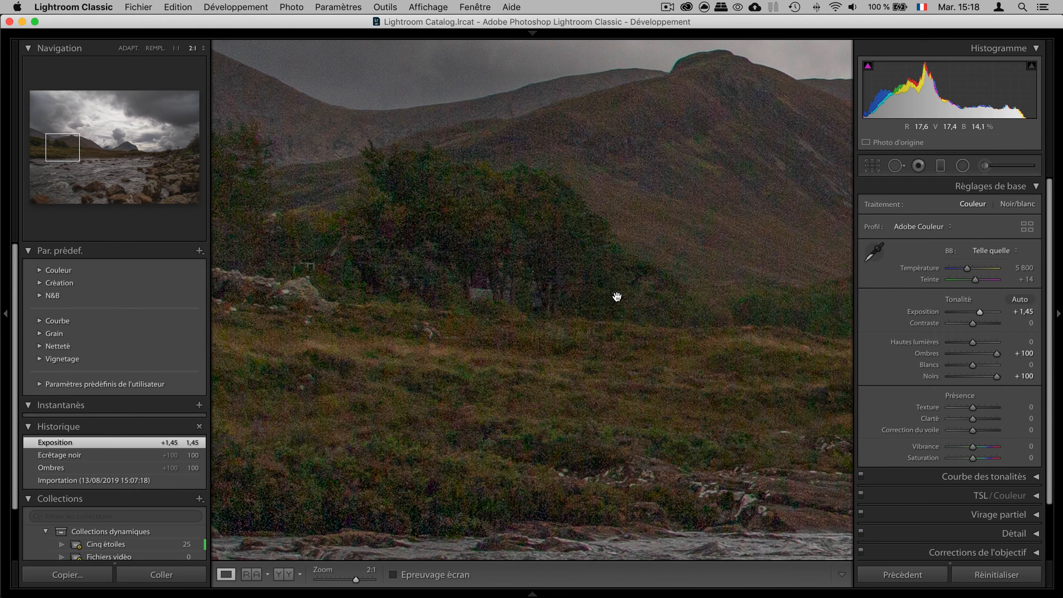
left_click(602, 323)
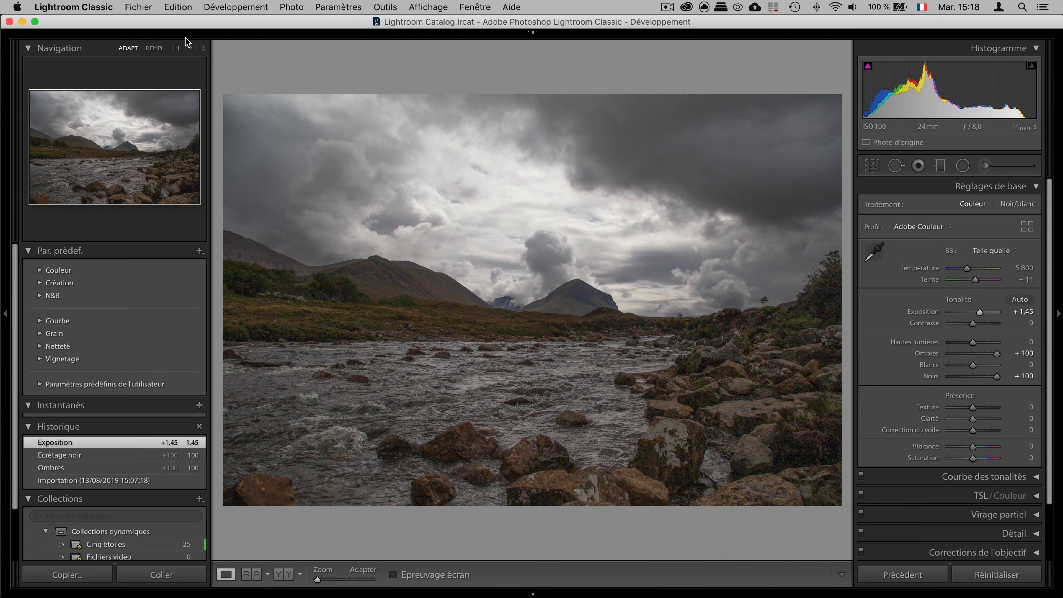
Compare the noise in the central mountain and the hillside at 1:1 and 2:1, and return to the fitted view
left_click(177, 47)
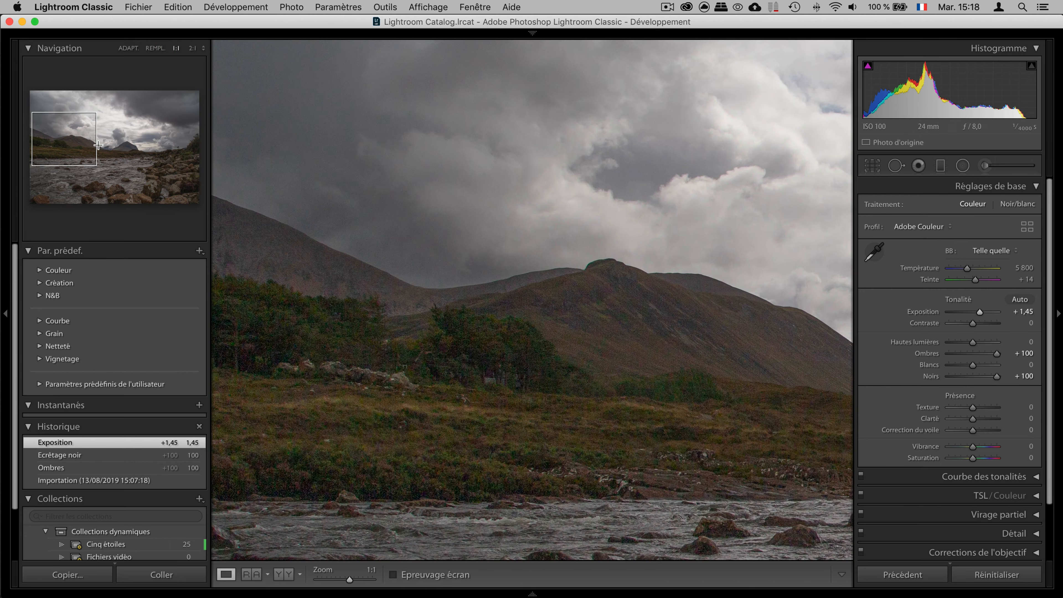
left_click(119, 144)
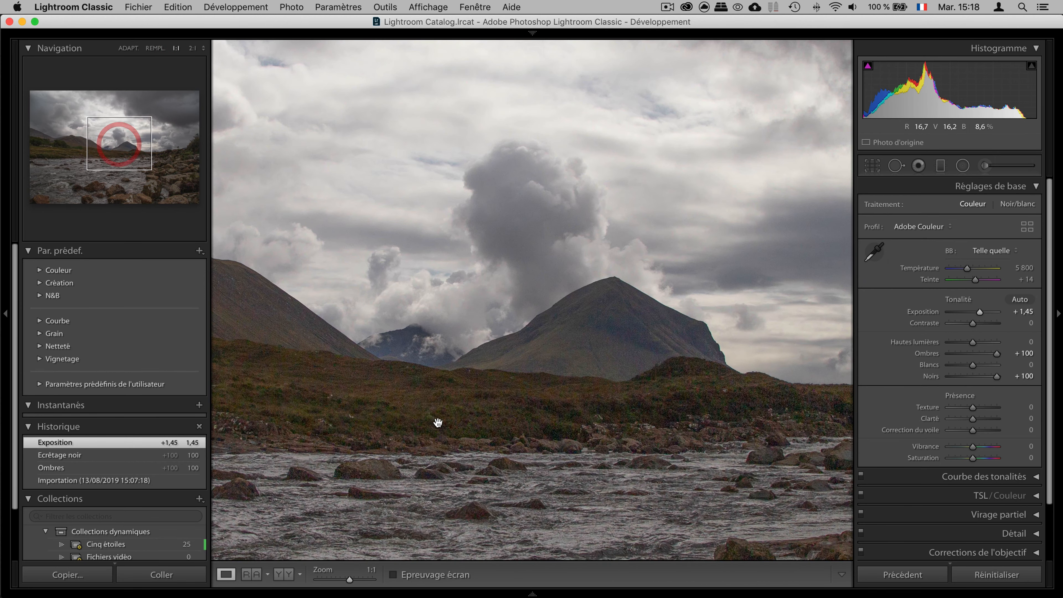
left_click_drag(121, 143, 73, 144)
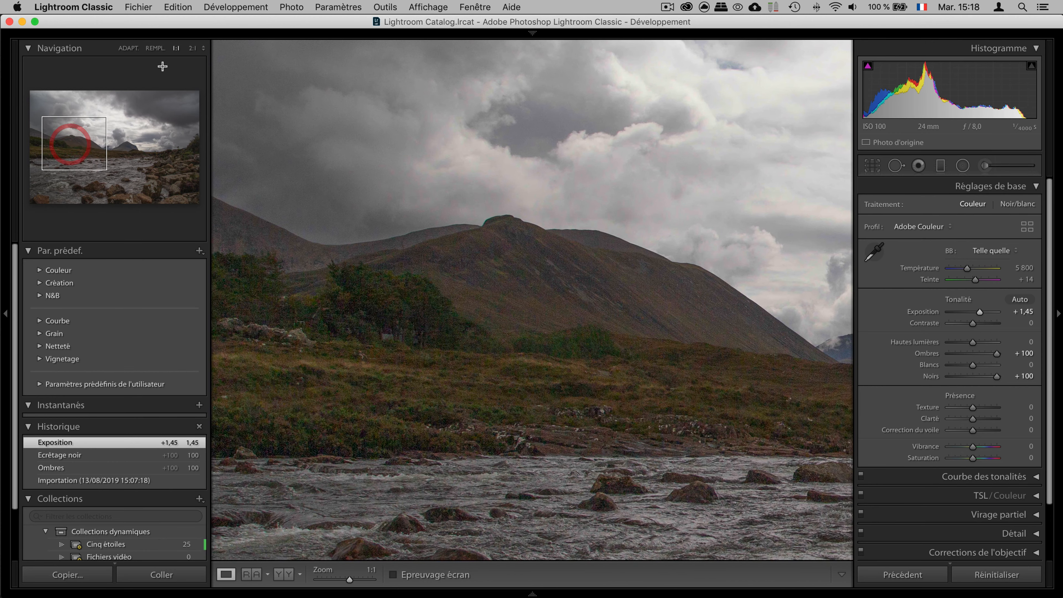
left_click(192, 49)
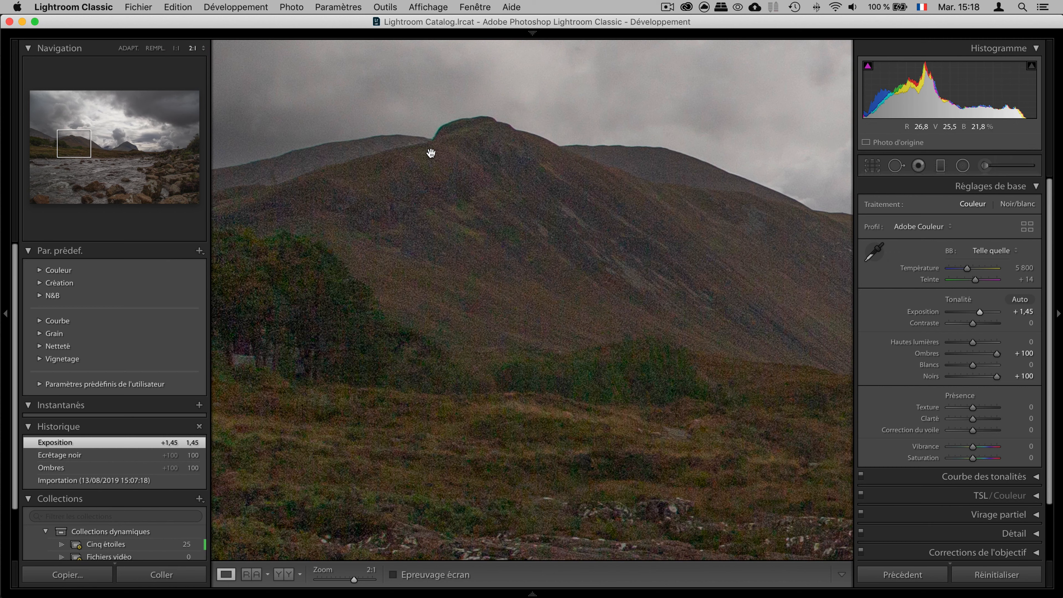
left_click(128, 48)
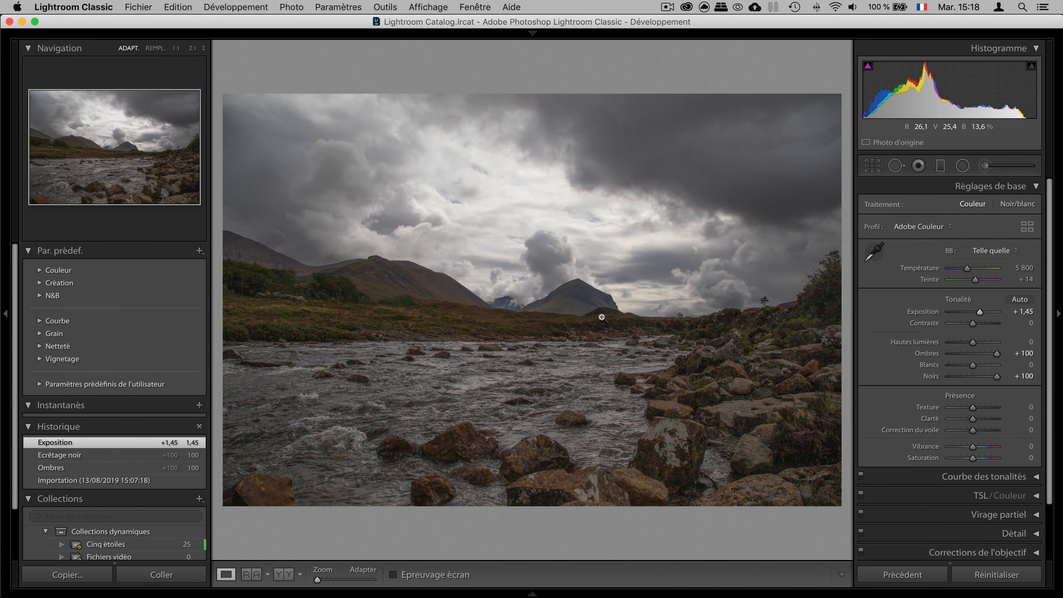
key("g")
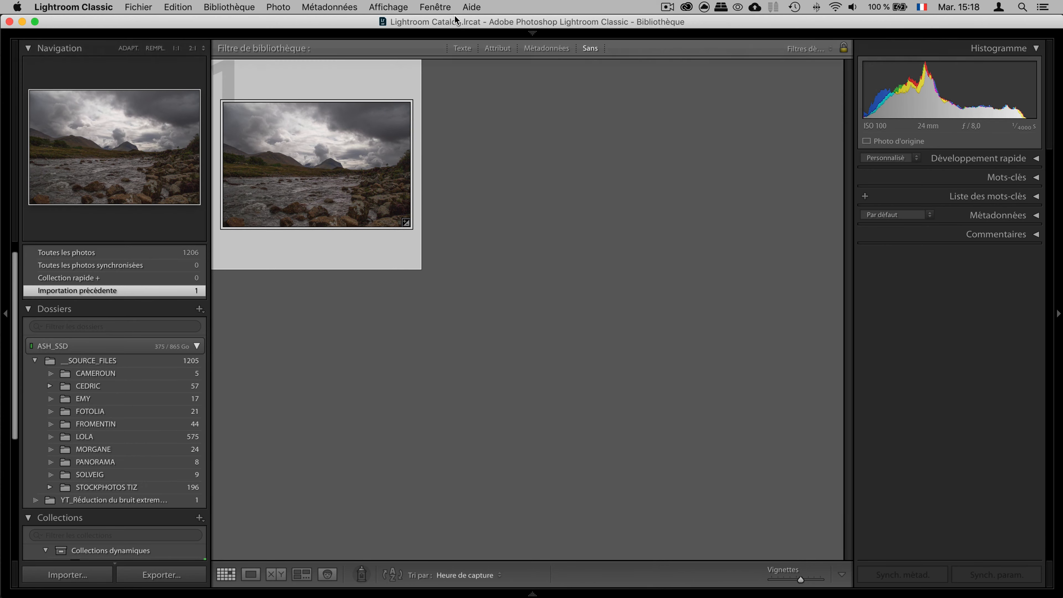
left_click(435, 7)
left_click(476, 248)
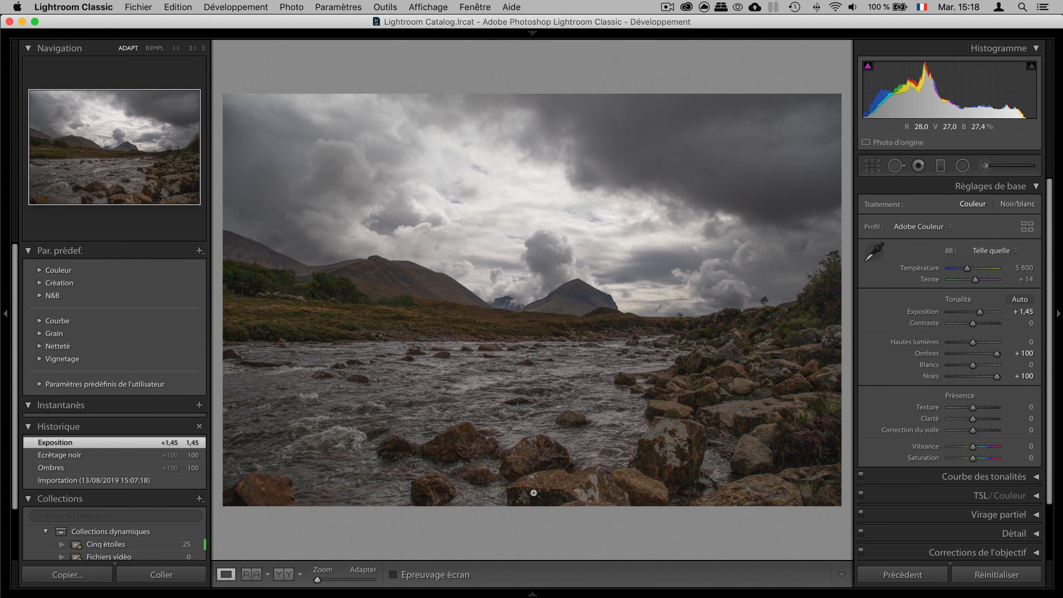
Switch to Capture One and brighten the same photo with High Dynamic Range Ombre at 100 and Exposition at 2,52
key("super+Tab")
double_click(487, 257)
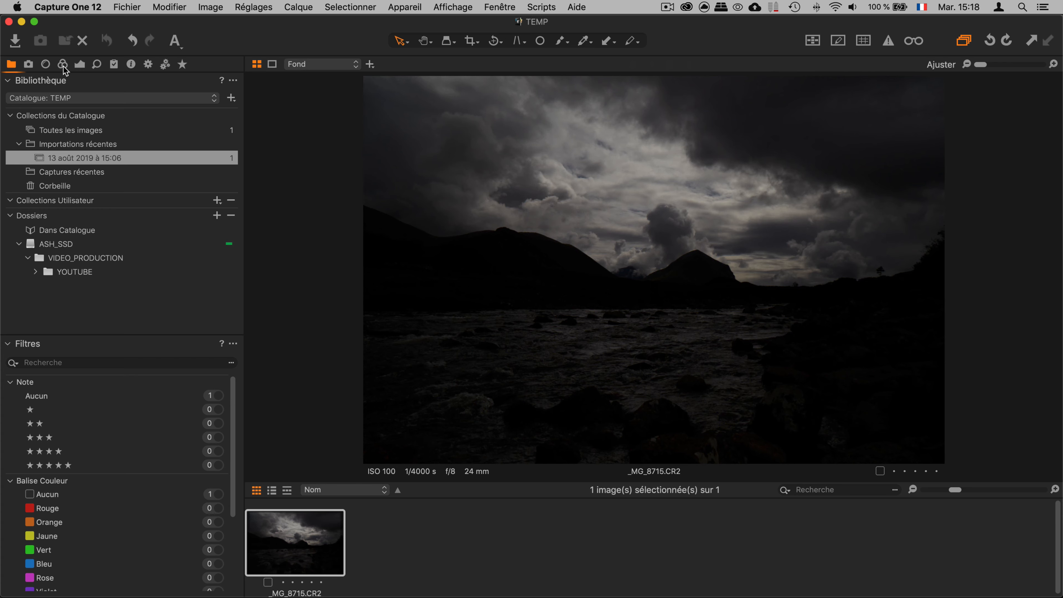
left_click(78, 67)
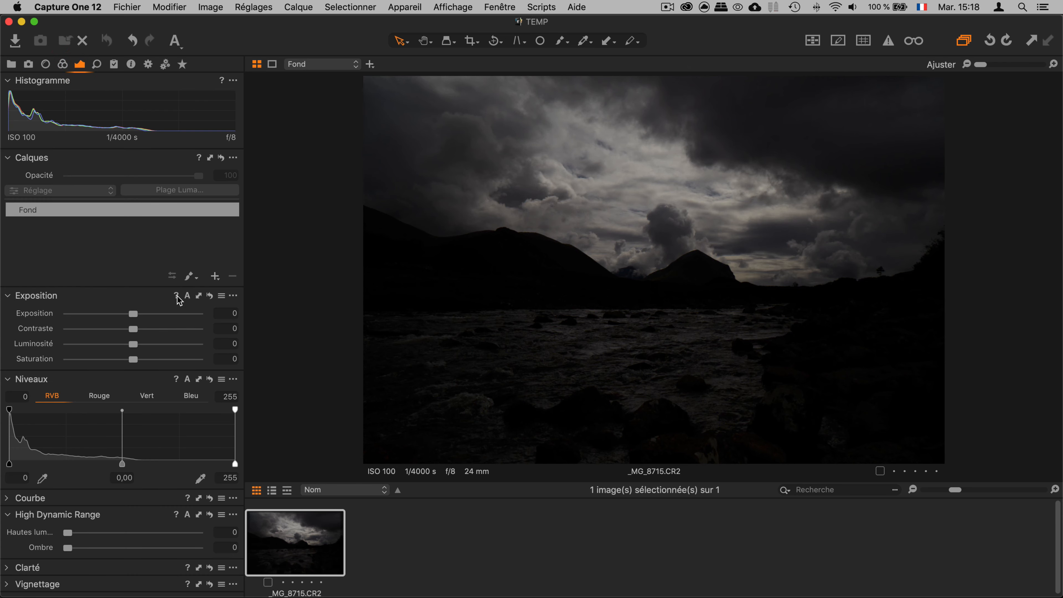
left_click_drag(77, 549, 199, 548)
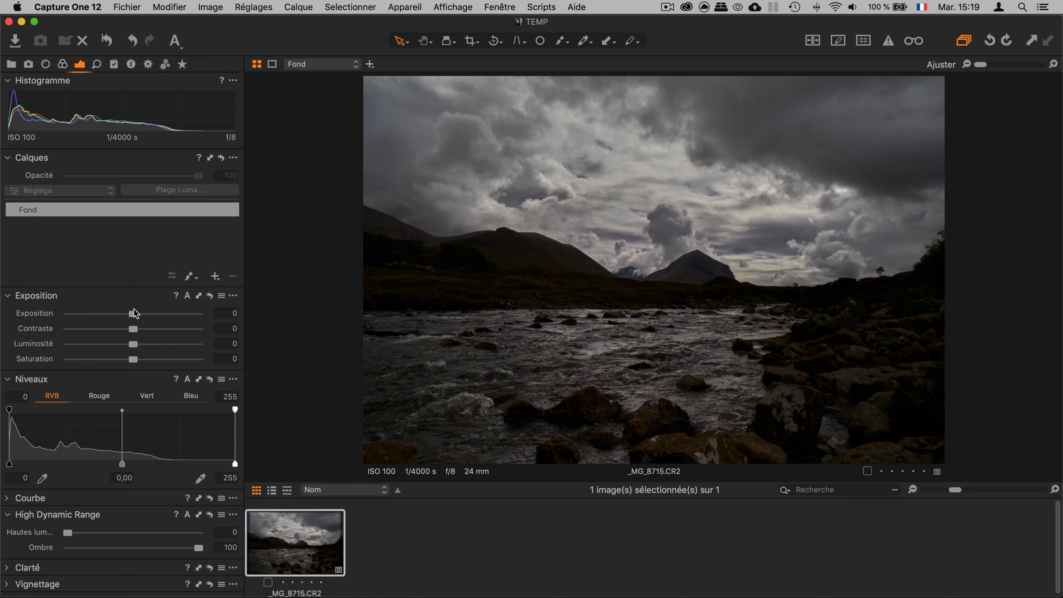
left_click_drag(134, 312, 174, 316)
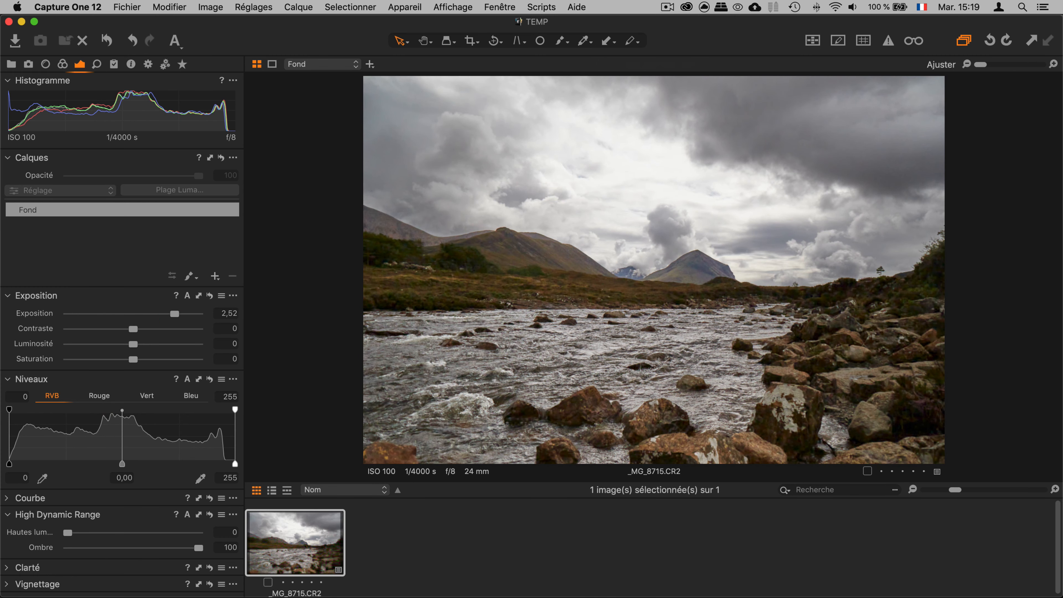
Alternate between Lightroom and Capture One to compare the brightness of the two developed versions, ending in Lightroom
key("super+Tab")
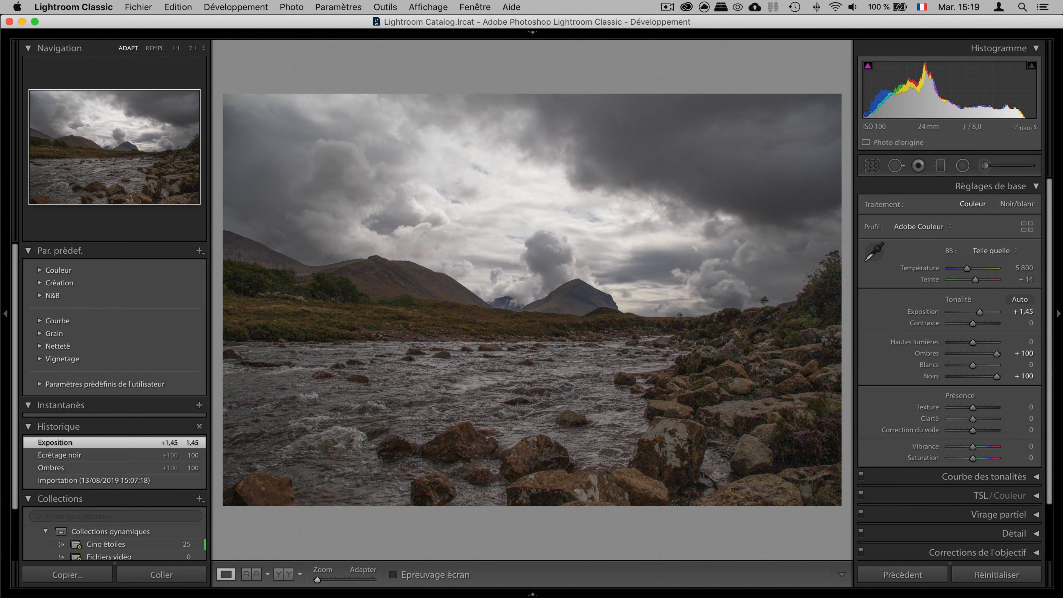
key("super+Tab")
key("super+Tab")
key("super+Tab")
key("super+Tab")
key("super+Tab")
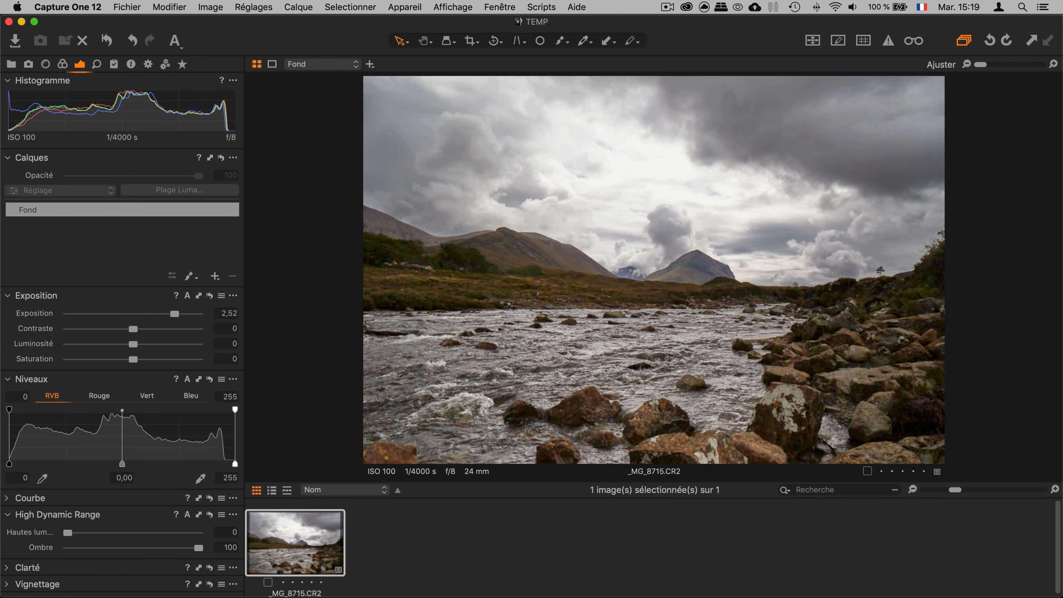
key("super+Tab")
key("super+Tab")
key("super+Tab")
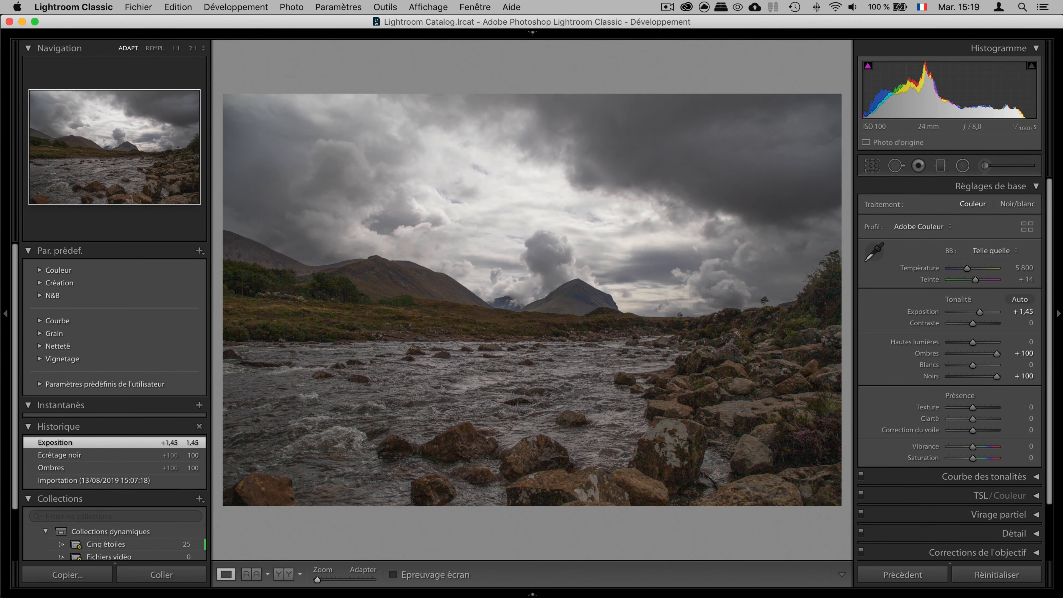
Alternate between Lightroom and Capture One to compare brightness, and lower the Capture One Exposition to 2,22
key("super+Tab")
key("super+Tab")
key("super+Tab")
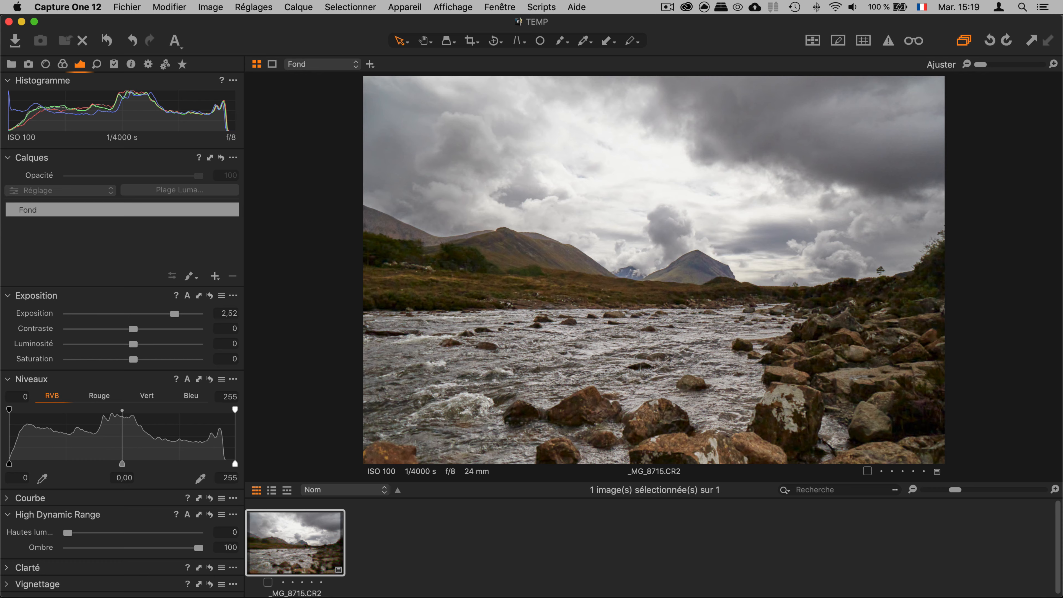
key("super+Tab")
key("super+Tab")
left_click_drag(174, 314, 170, 314)
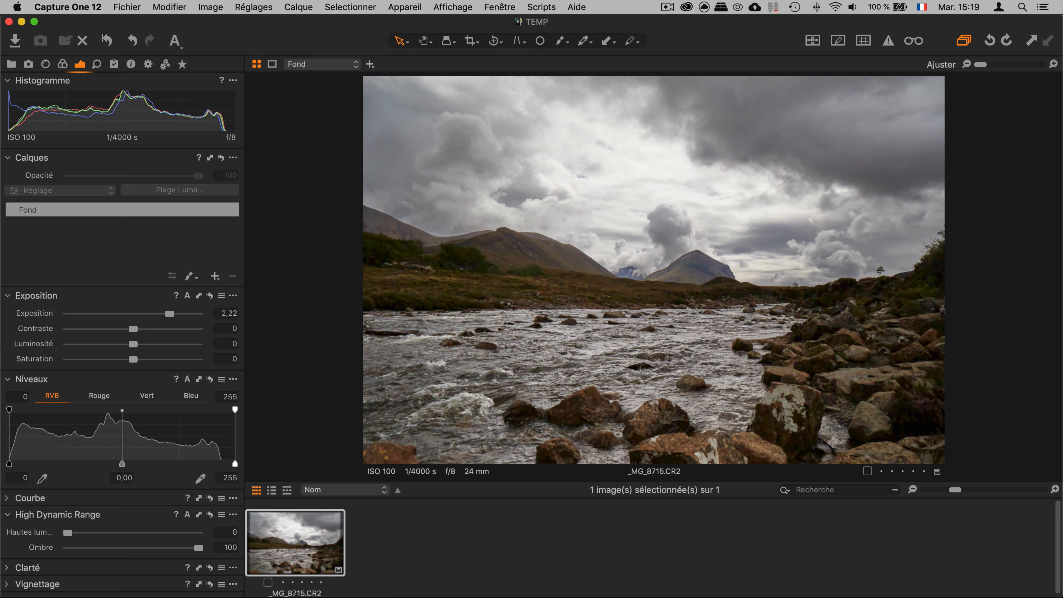
Compare the Lightroom and Capture One versions and their histograms by moving the Lightroom window aside, and return that window to full size
key("super+Tab")
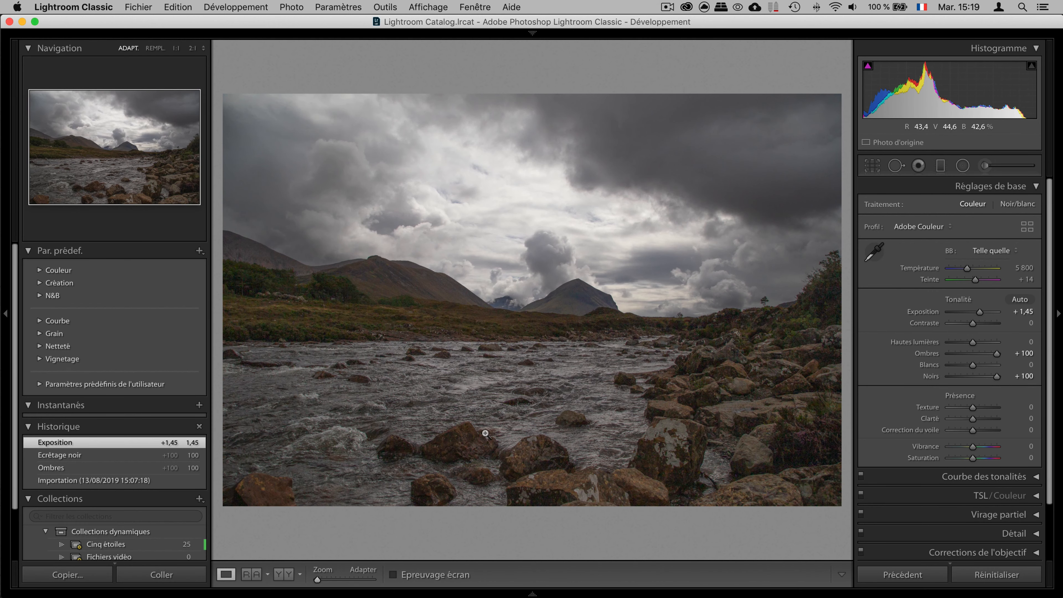
key("super+Tab")
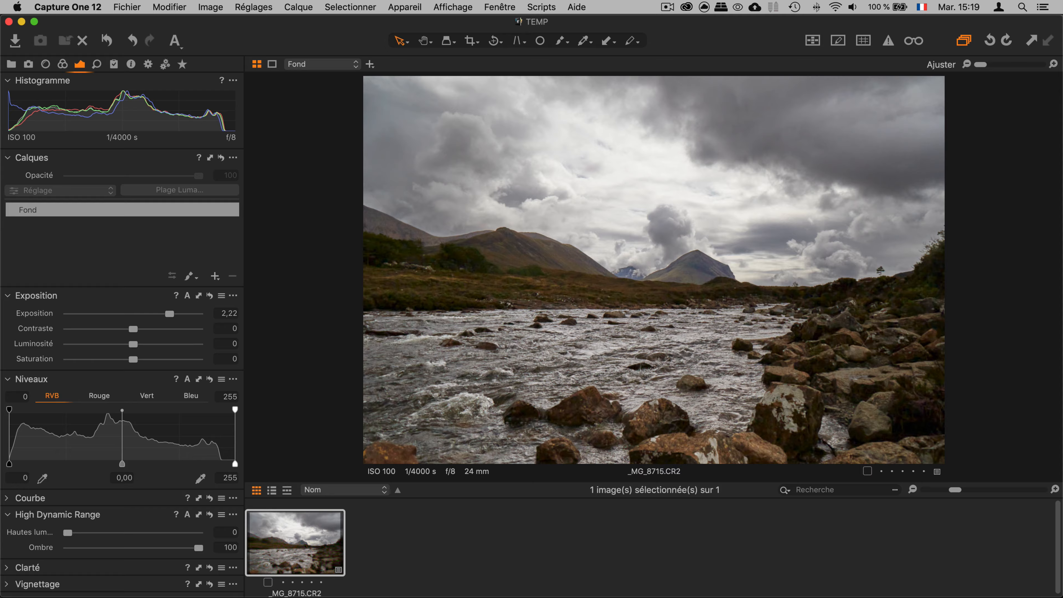
key("super+Tab")
key("super+Tab")
key("super+Tab")
left_click_drag(258, 23, 818, 22)
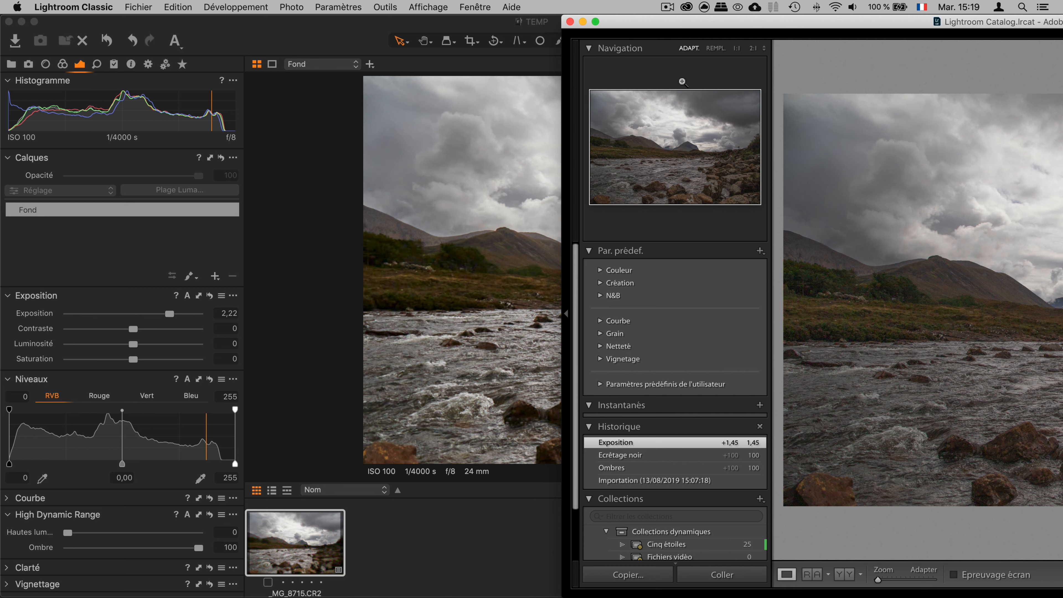
left_click_drag(792, 27, 86, 210)
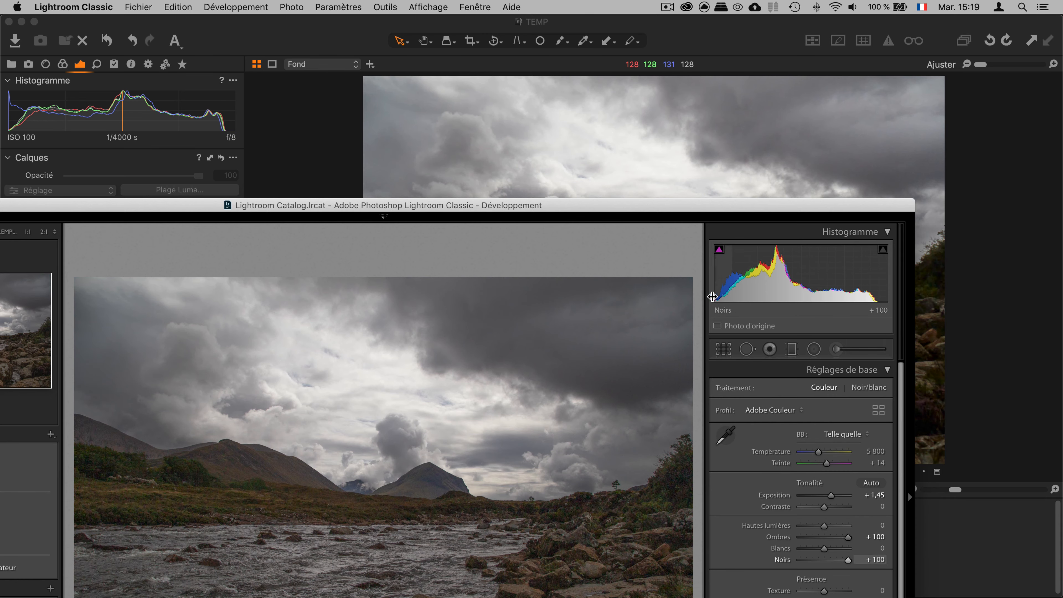
double_click(512, 207)
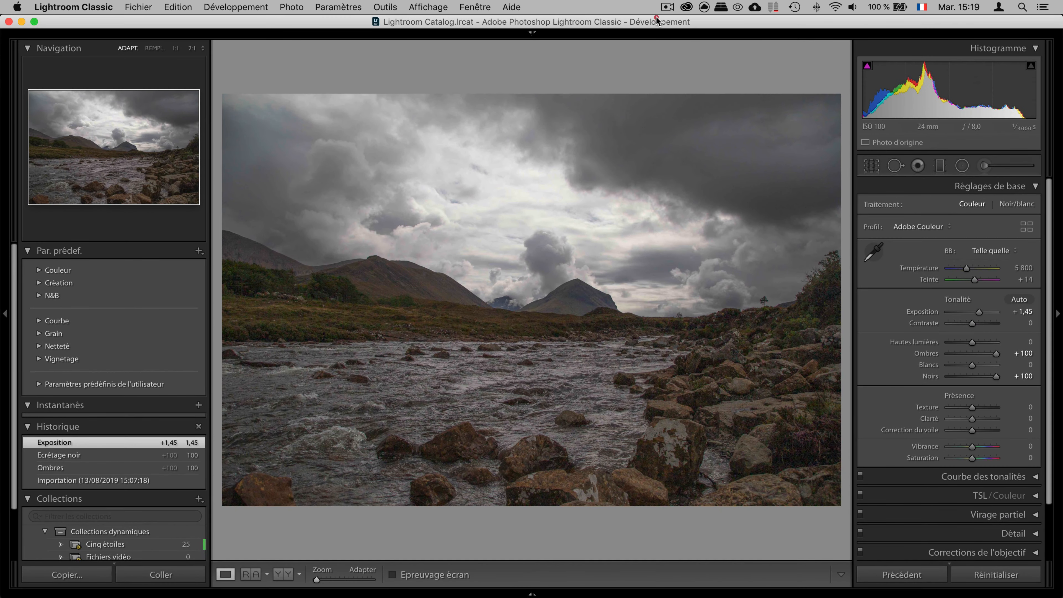
Switch to DxO PhotoLab, fit the photo to the view, and set Ombres to 100 in Tonalité sélective
key("super+Tab")
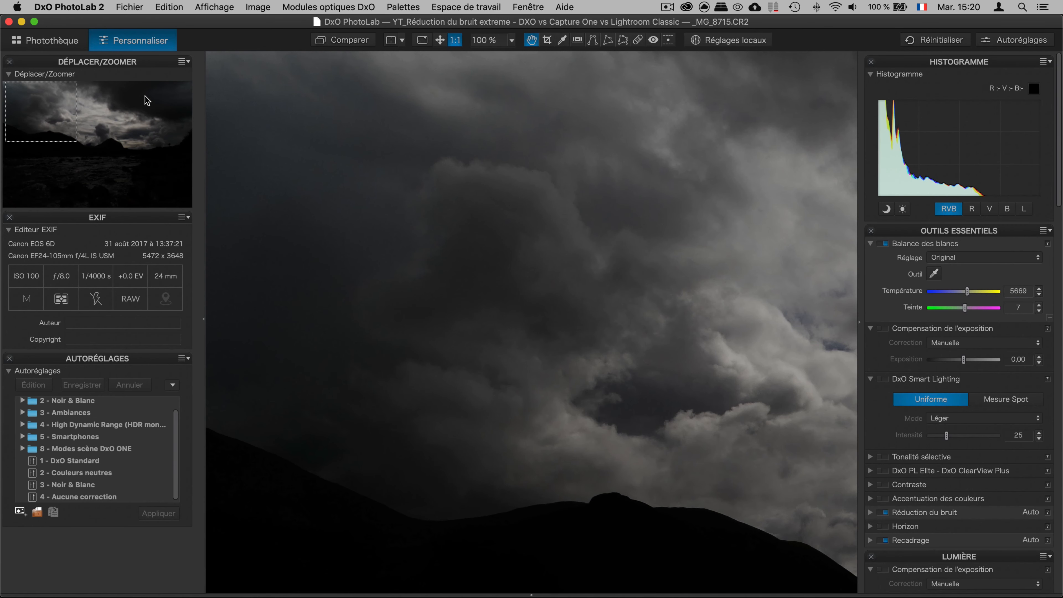
left_click(461, 42)
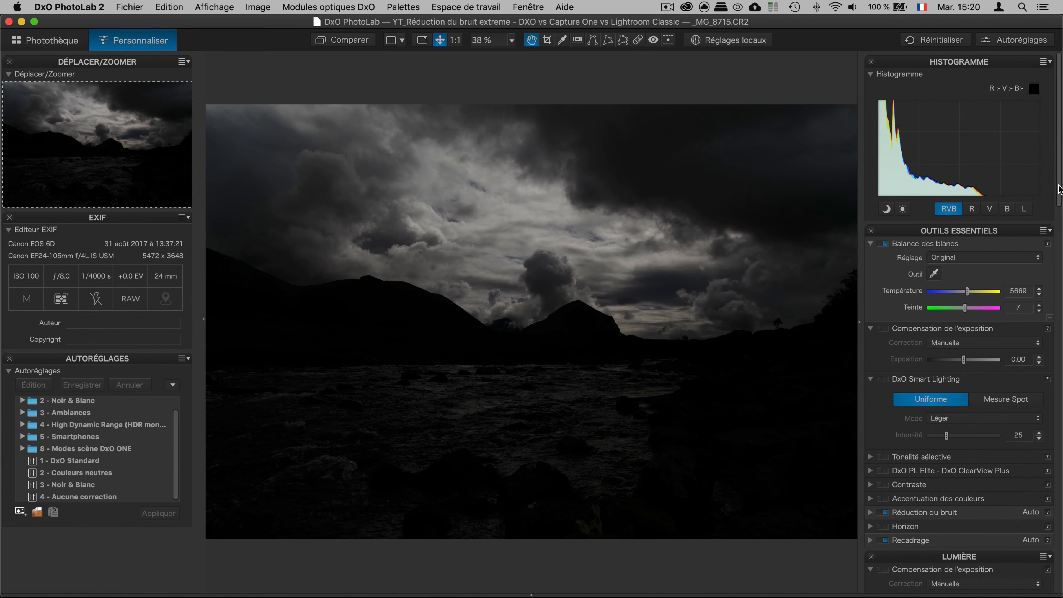
left_click_drag(1060, 189, 1058, 295)
left_click(886, 328)
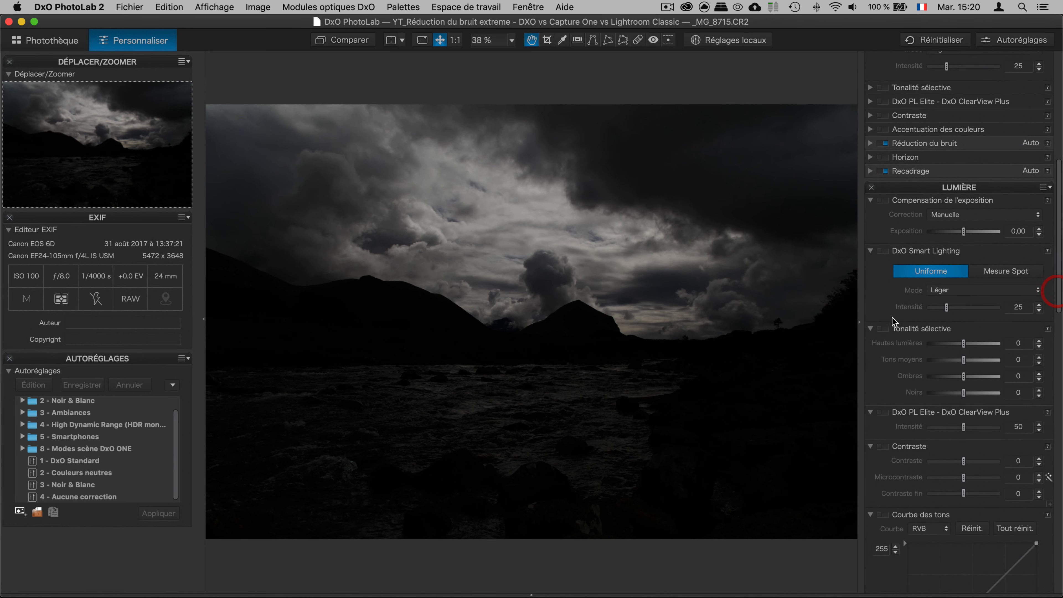
left_click_drag(988, 373, 1004, 376)
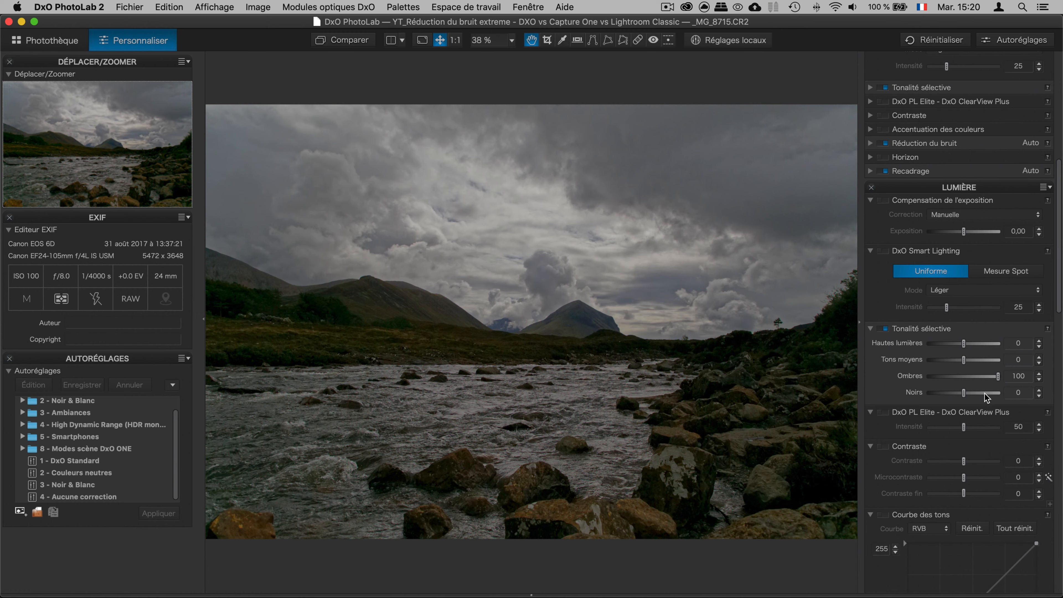
mouse_move(985, 394)
left_mouse_down()
mouse_move(964, 395)
mouse_move(971, 379)
mouse_move(1003, 384)
left_mouse_up()
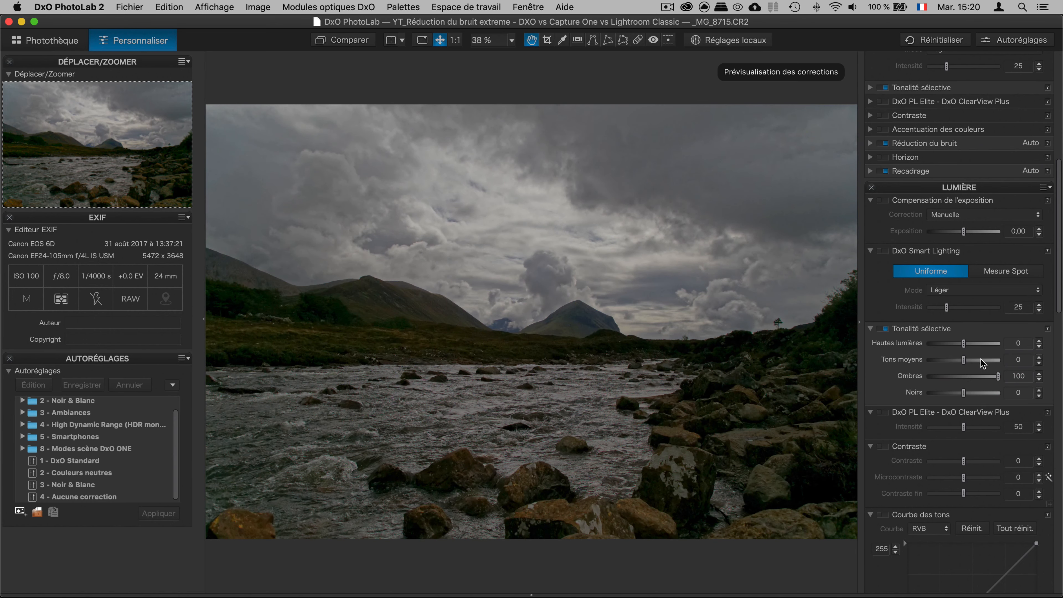
Enable Compensation de l'exposition in the Lumière settings and set Exposition to 1,18
scroll(1016, 259, "up", 1)
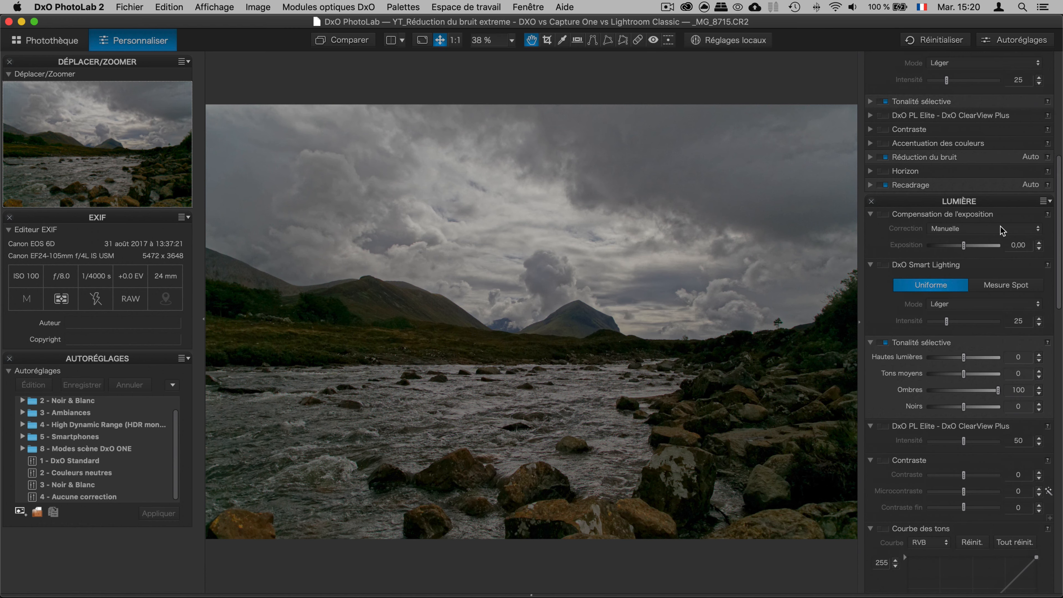
scroll(991, 293, "down", 5)
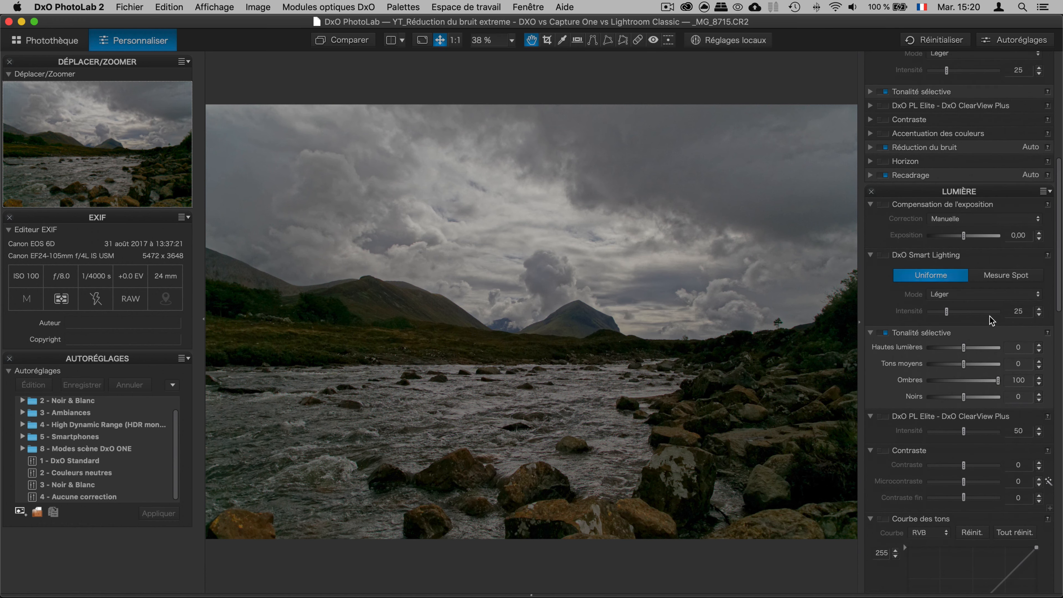
scroll(992, 317, "down", 4)
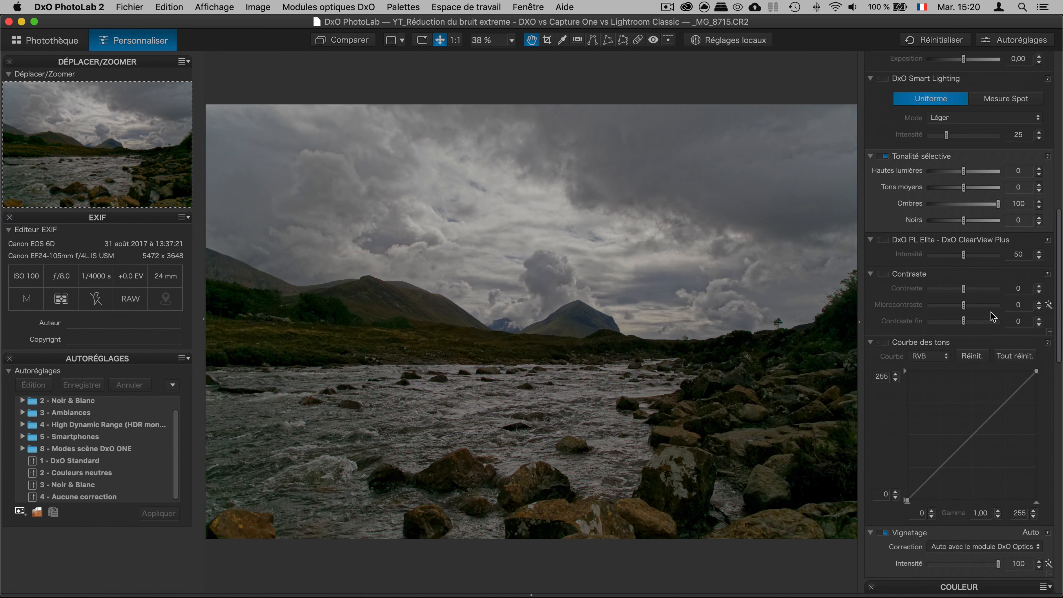
scroll(993, 317, "up", 5)
left_click(884, 175)
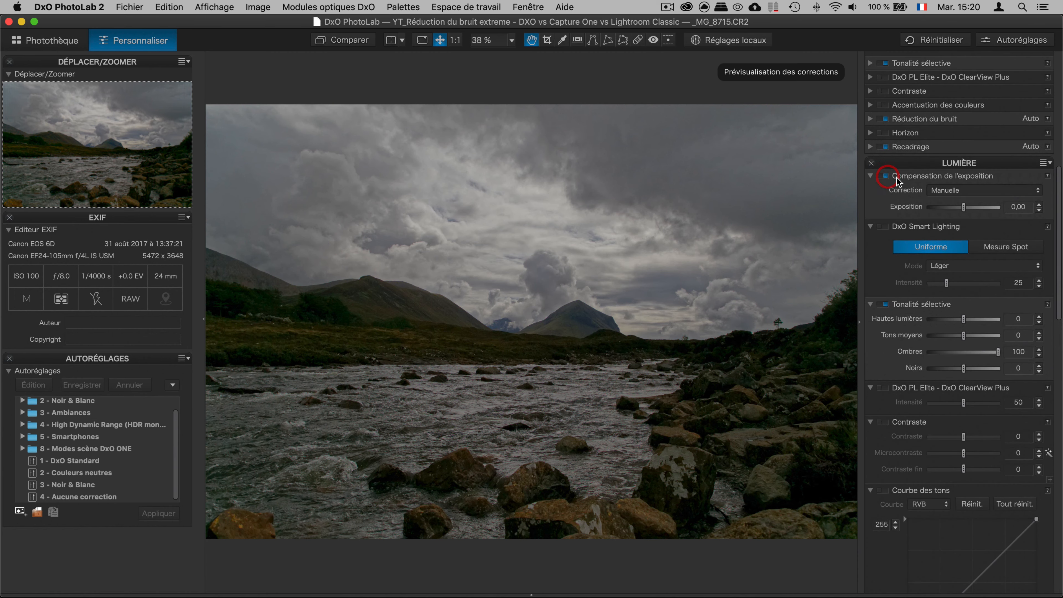
mouse_move(969, 207)
left_mouse_down()
mouse_move(988, 206)
mouse_move(977, 206)
left_mouse_up()
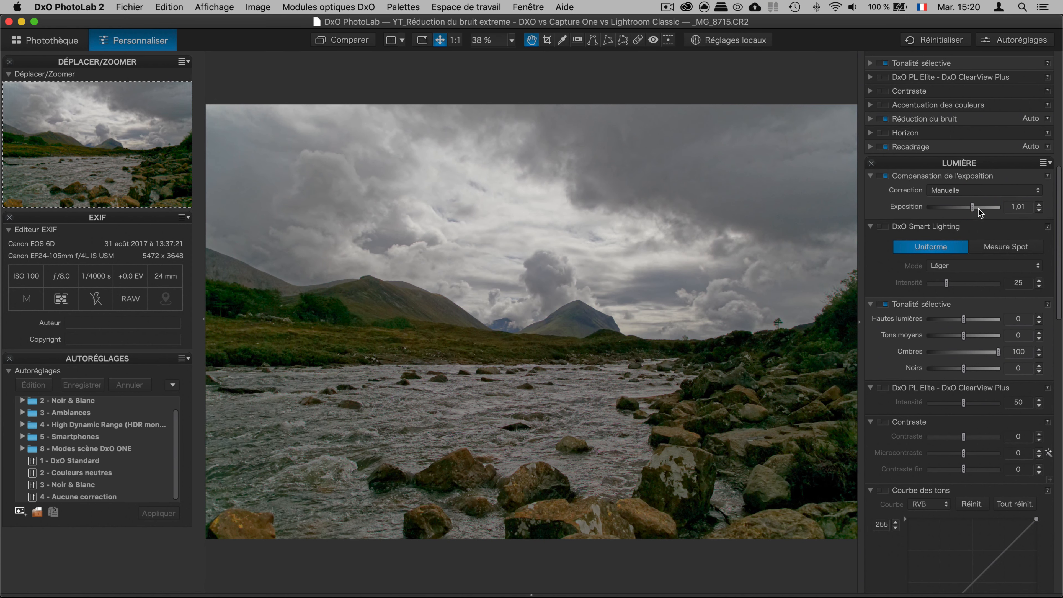
left_click_drag(974, 209, 976, 209)
Inspect the hillside at 82 %, raise Exposition to 1,39, and return to the fitted view
scroll(262, 326, "up", 5)
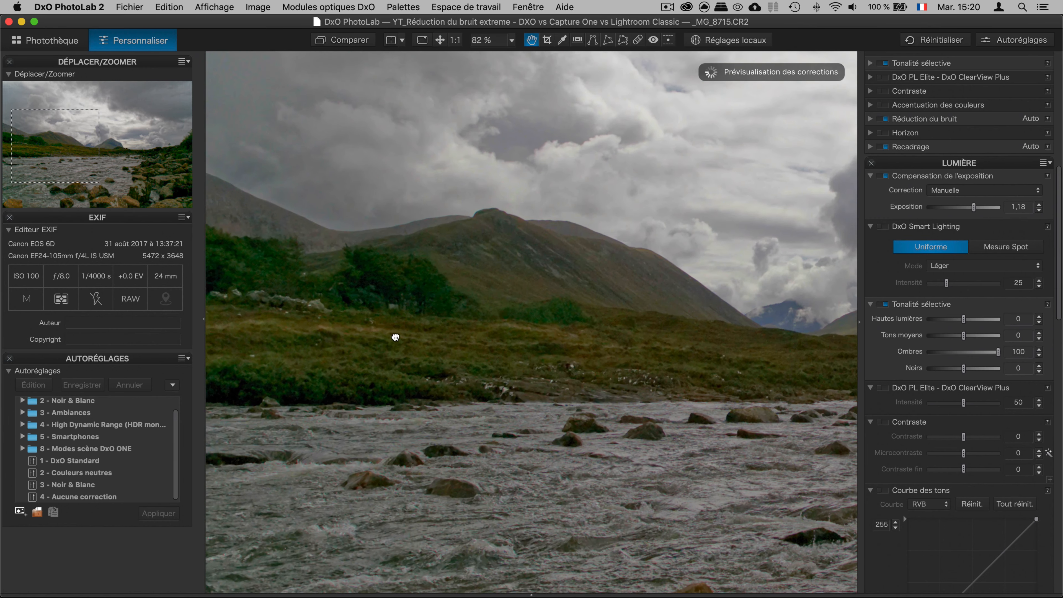
mouse_move(395, 337)
left_mouse_down()
mouse_move(486, 328)
mouse_move(384, 329)
left_mouse_up()
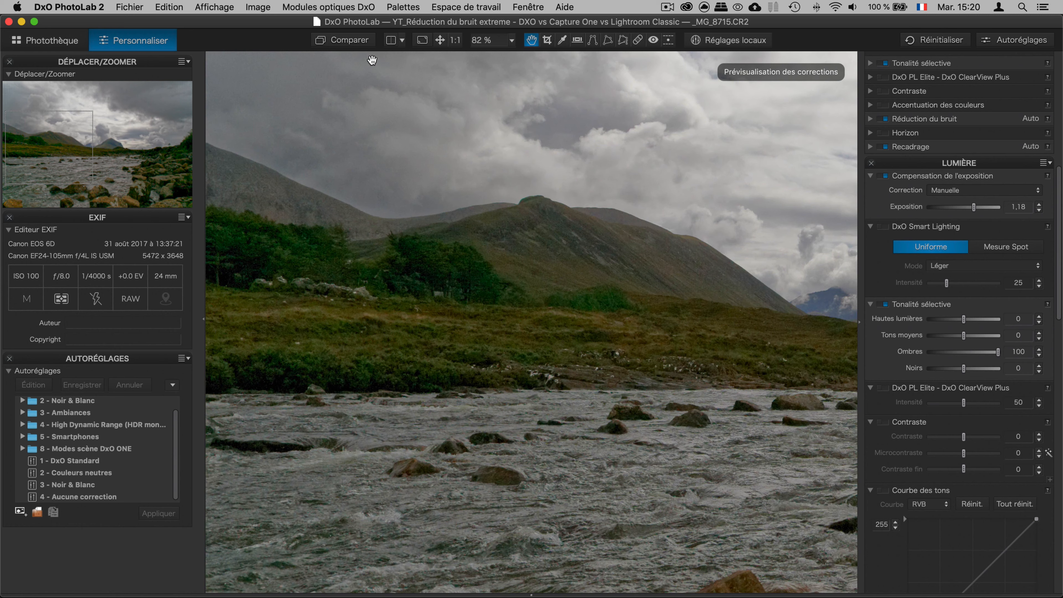
left_click(1057, 72)
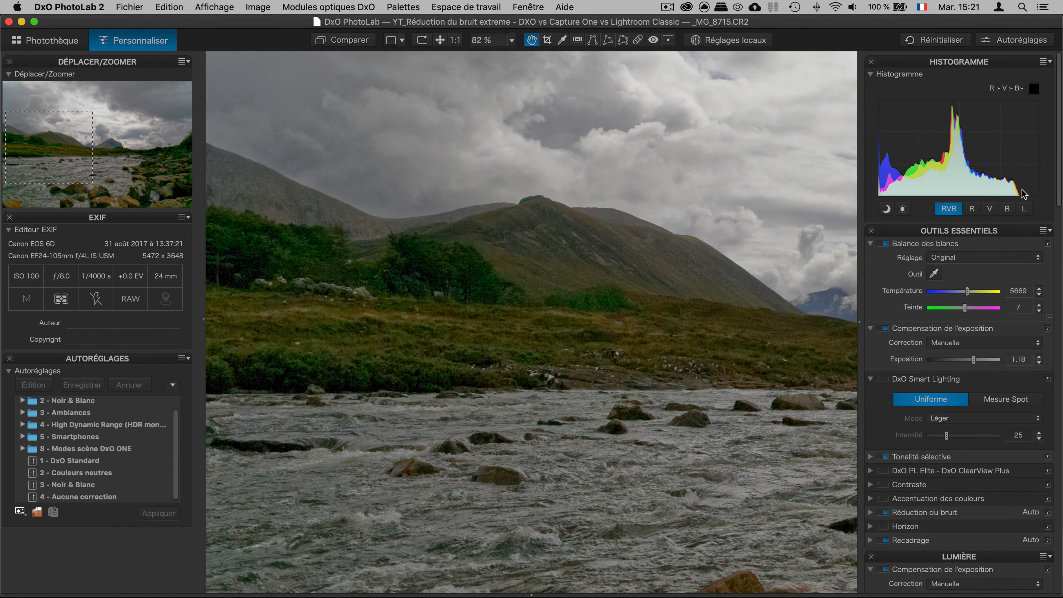
left_click_drag(973, 360, 975, 359)
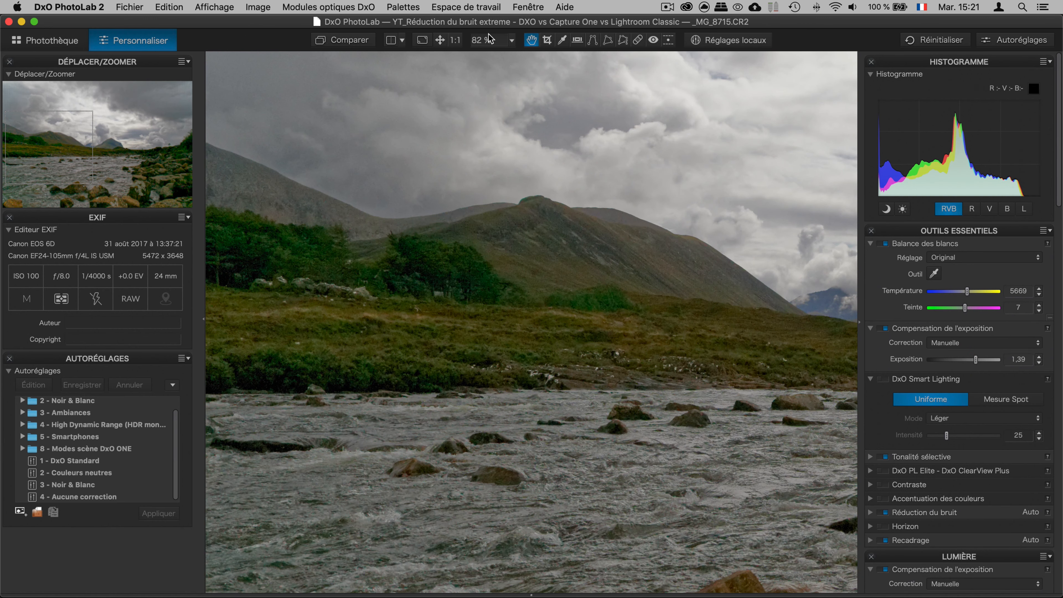
left_click(439, 40)
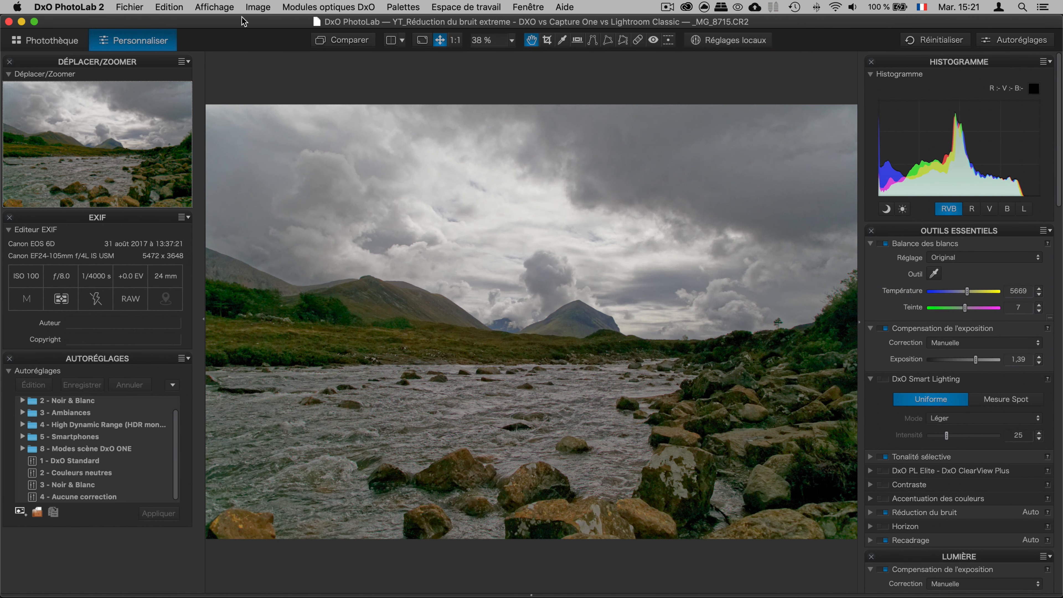
Compare the brightness and histograms of the DxO PhotoLab and Lightroom versions by moving the PhotoLab window aside, and put it back
left_click_drag(244, 22, 615, 17)
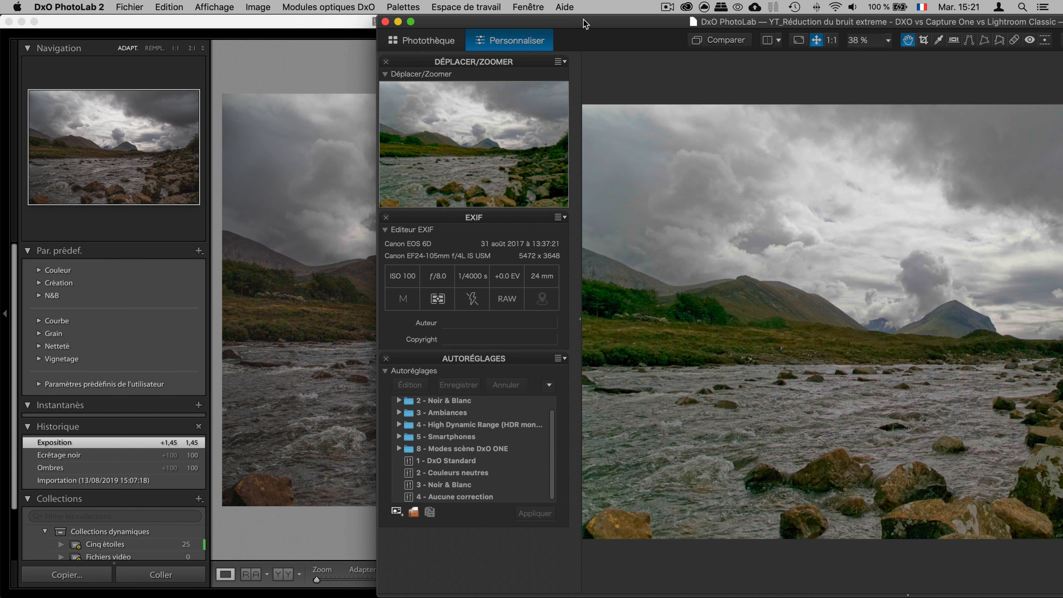
left_click_drag(589, 25, 203, 160)
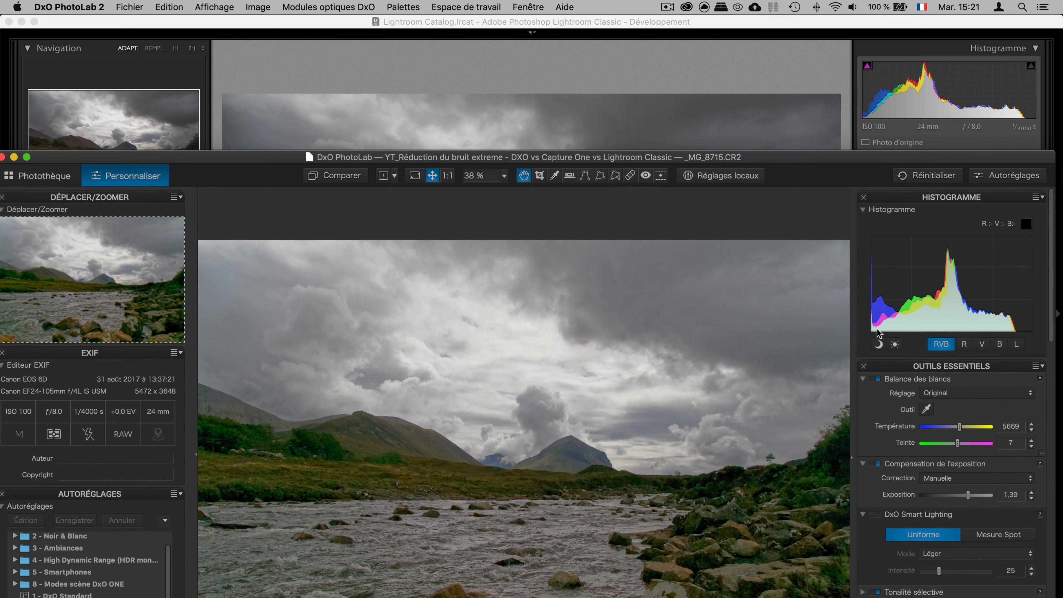
left_click_drag(735, 156, 743, 21)
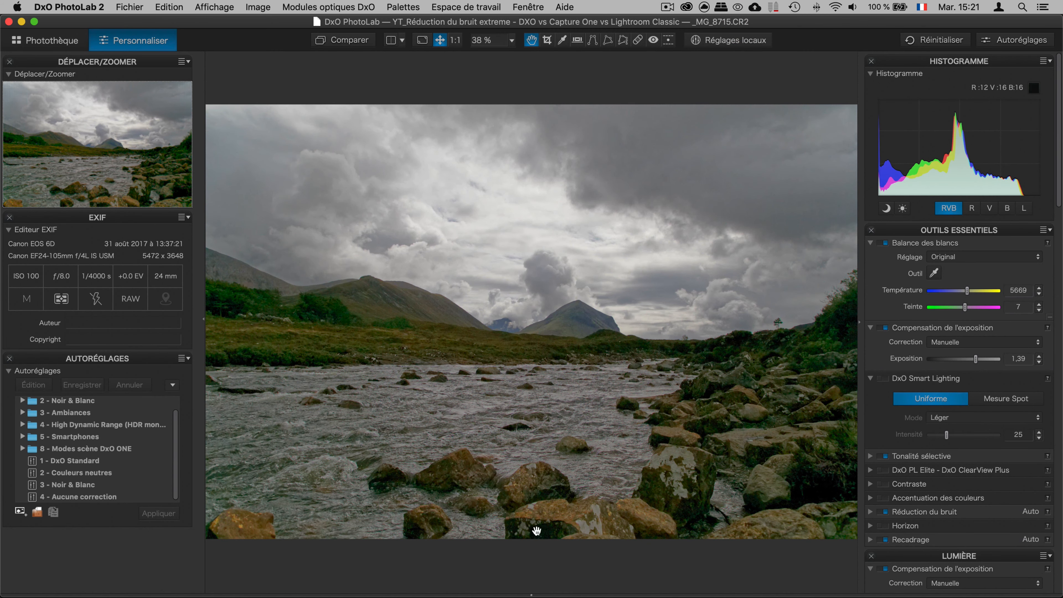
Try raising Noirs to 7 in Tonalité sélective and reset it to 0
scroll(1013, 427, "down", 3)
scroll(1018, 452, "down", 9)
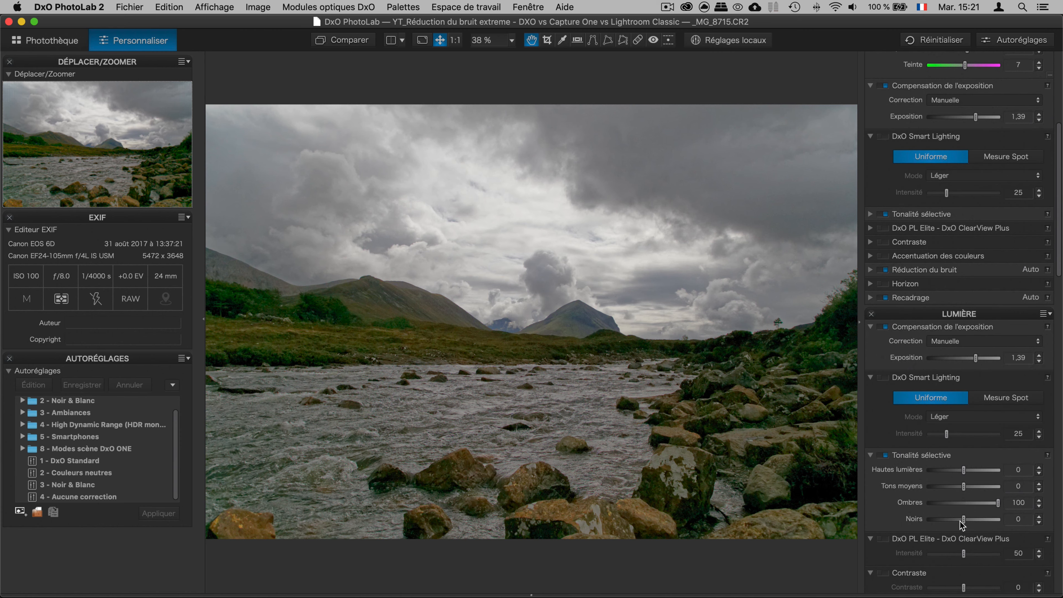
left_click_drag(963, 519, 966, 519)
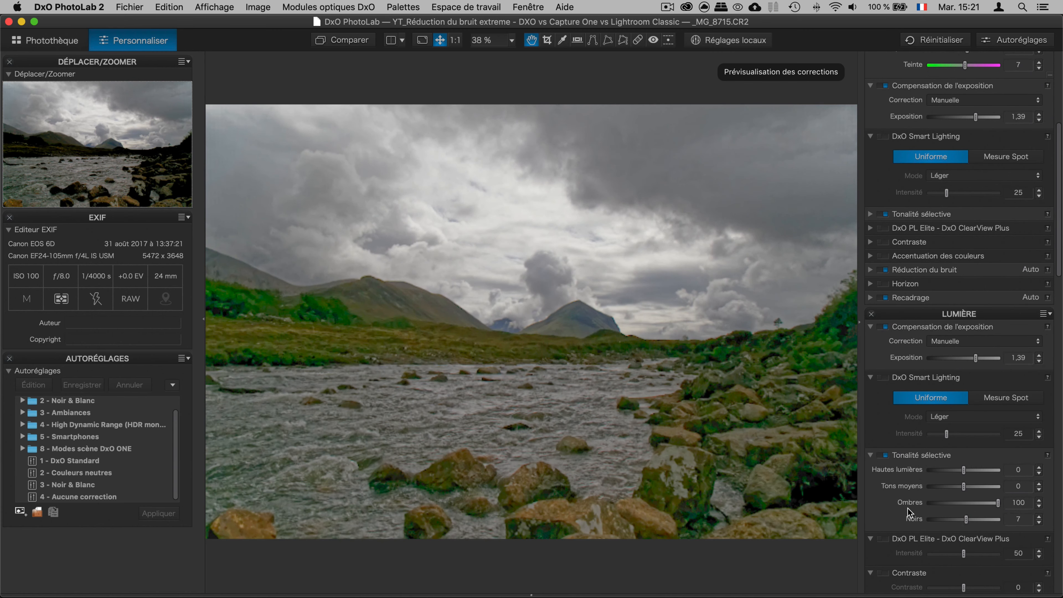
left_click(918, 519)
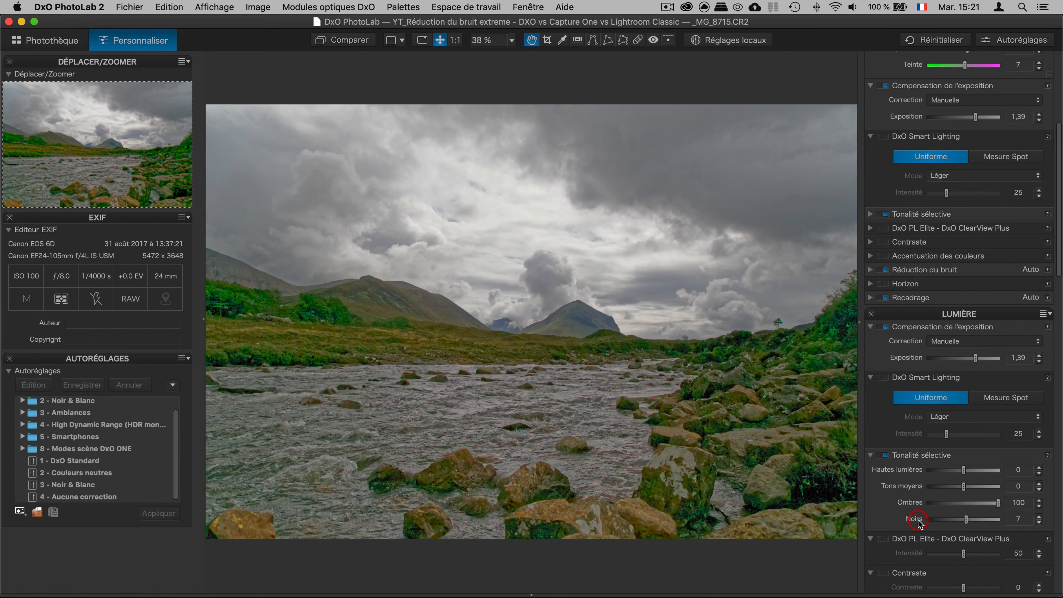
left_click(1039, 523)
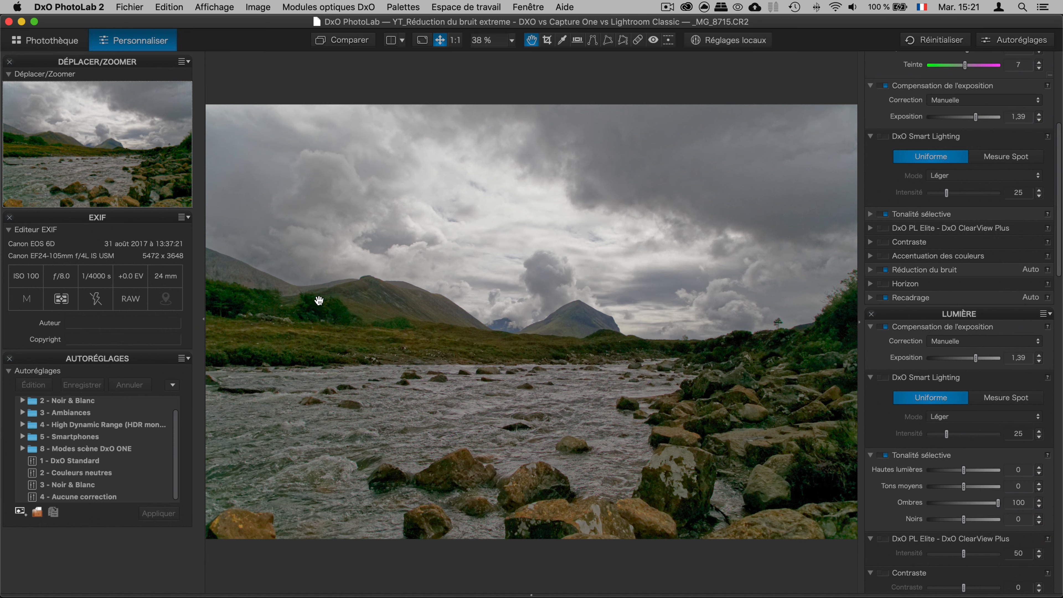
Turn off Réduction du bruit and examine the raw noise in the hillside and mountains at 100 %
scroll(318, 309, "up", 2)
scroll(436, 351, "up", 3)
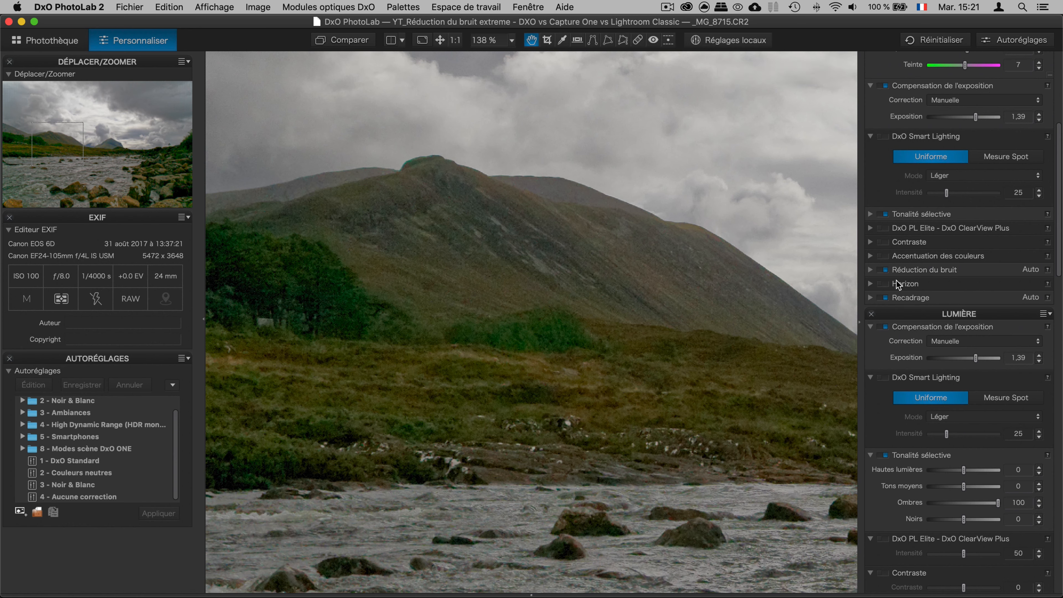
left_click(885, 270)
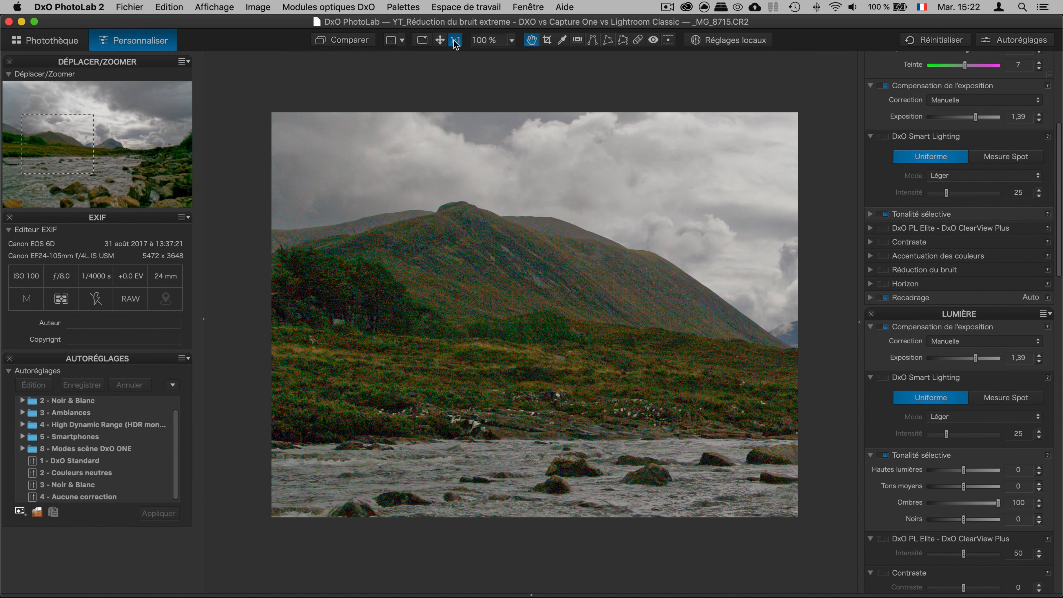
left_click(440, 40)
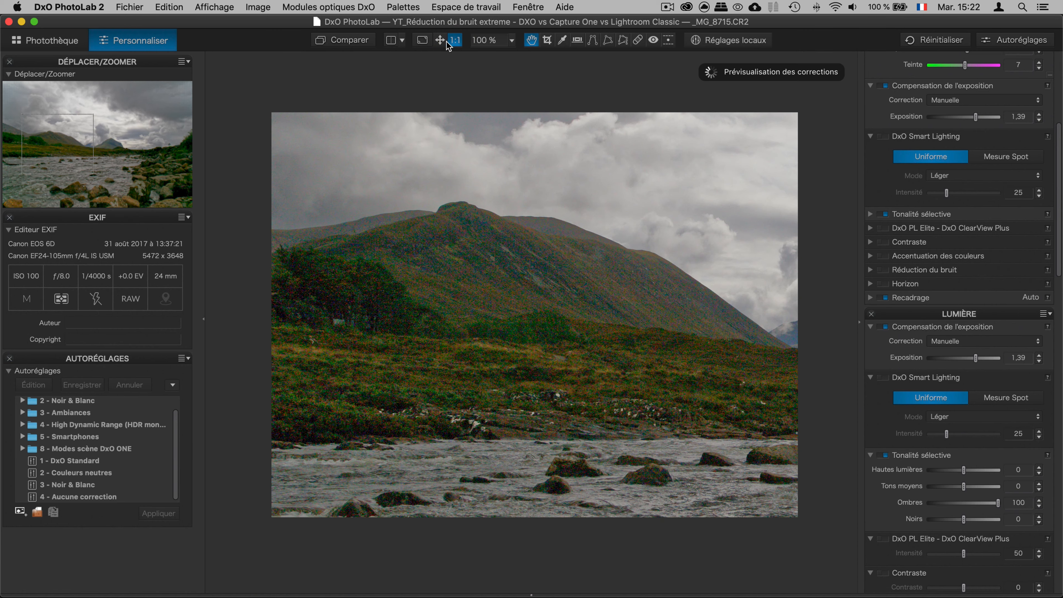
left_click(456, 41)
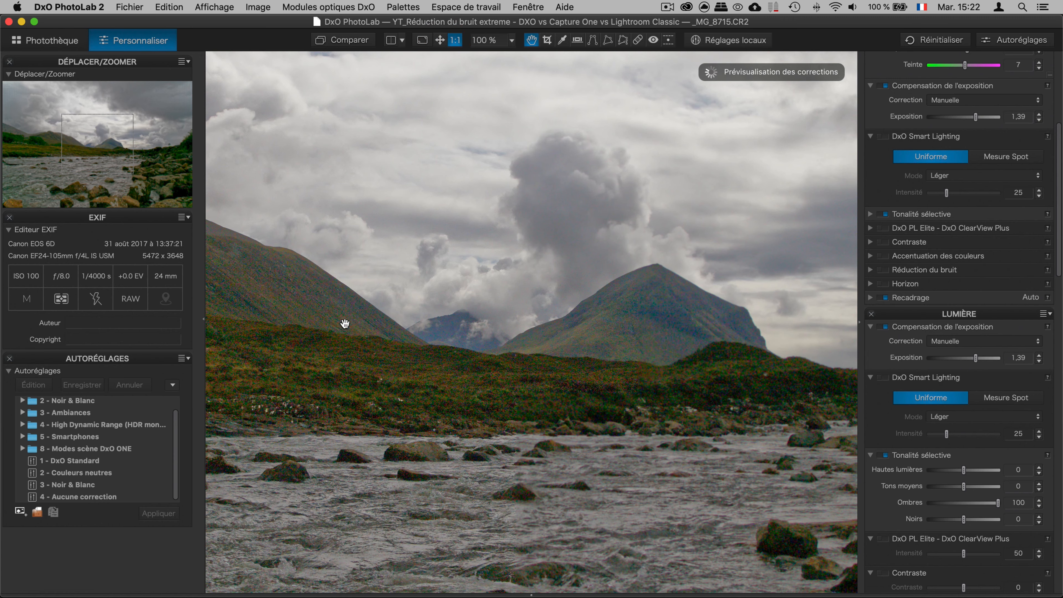
left_click_drag(282, 399, 525, 408)
left_click_drag(412, 393, 461, 395)
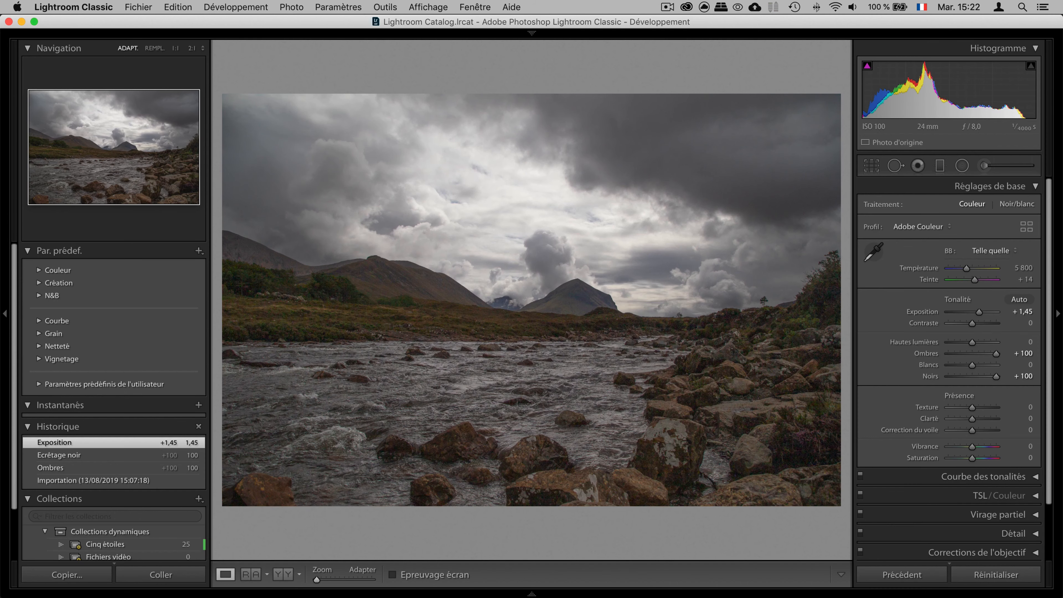
View the hillside at 1:1 in Lightroom, and switch to Capture One to view the photo at 100%
left_click(176, 48)
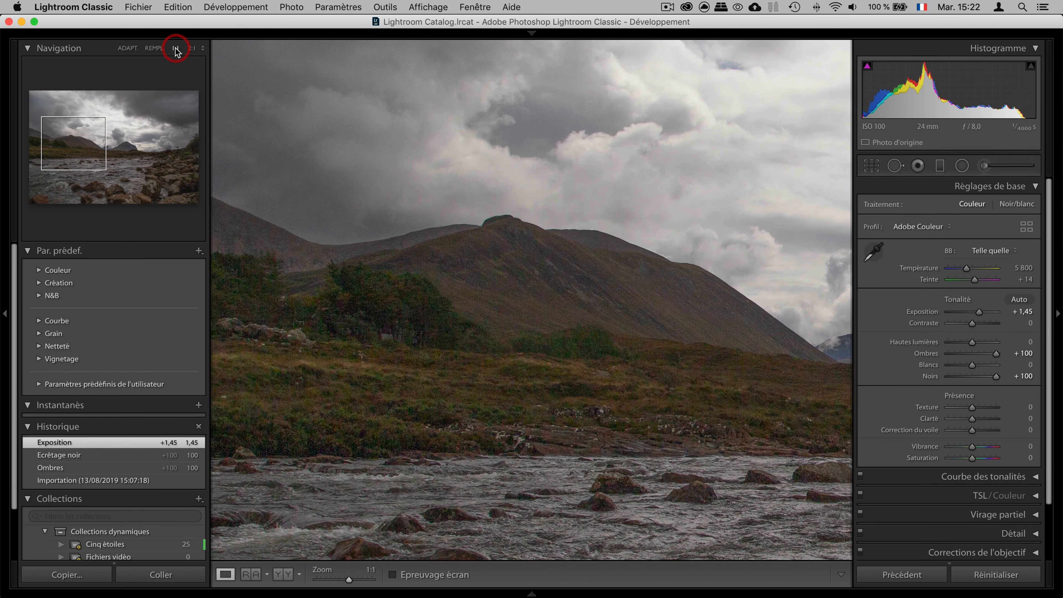
left_click_drag(108, 139, 62, 149)
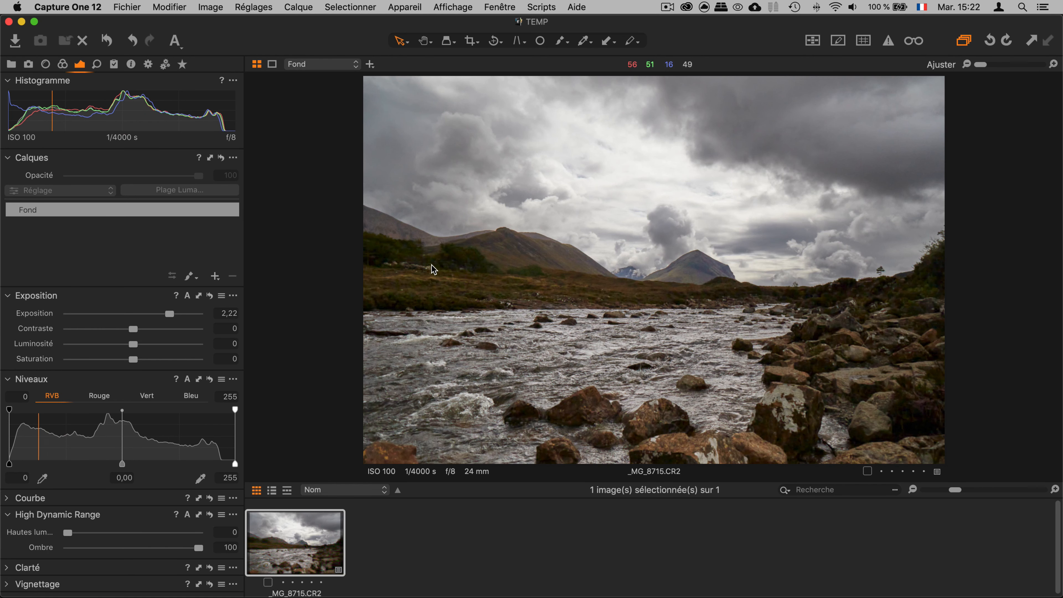
left_click(494, 8)
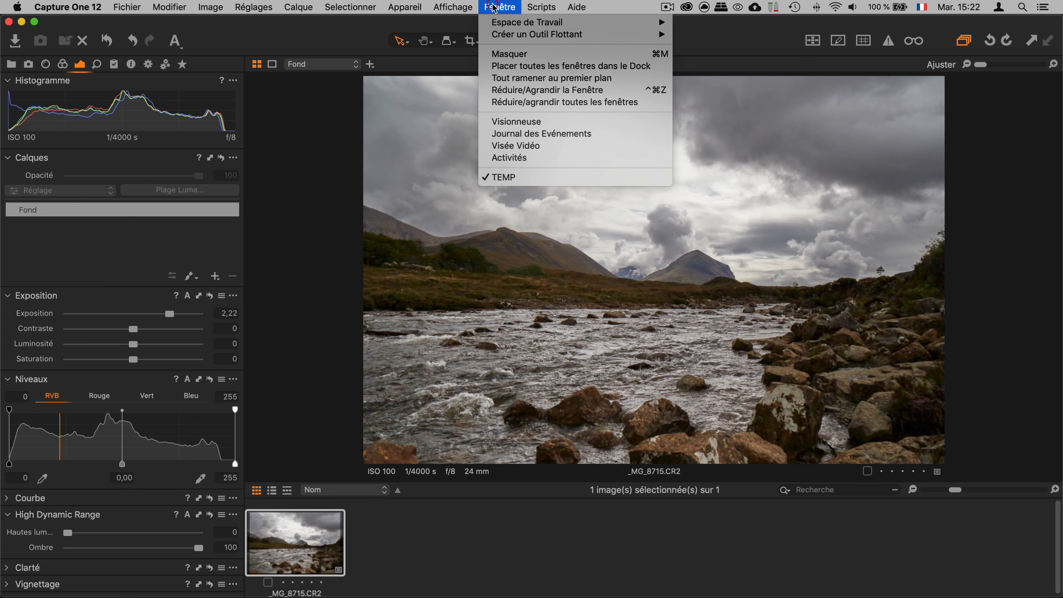
mouse_move(461, 8)
mouse_move(550, 245)
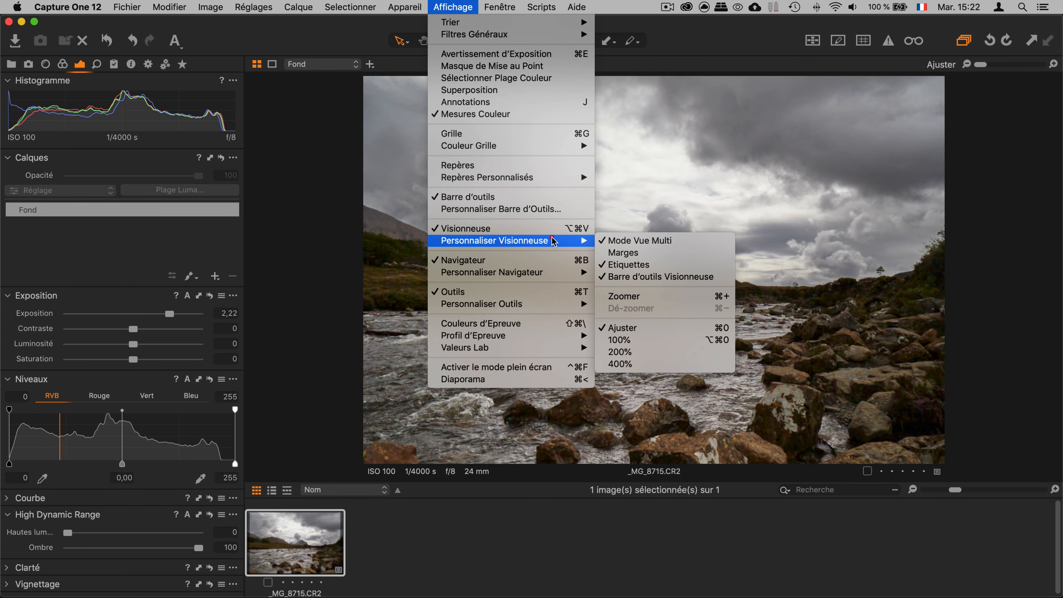
left_click(677, 340)
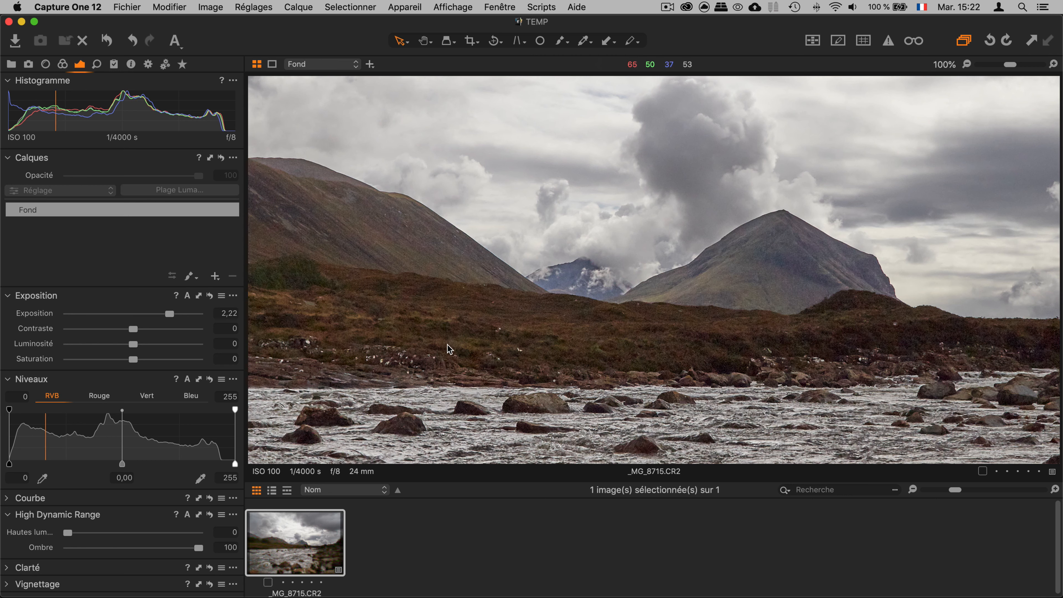
Set Luminance, Détails and Couleur to 0 in Réduction du Bruit
left_click(46, 64)
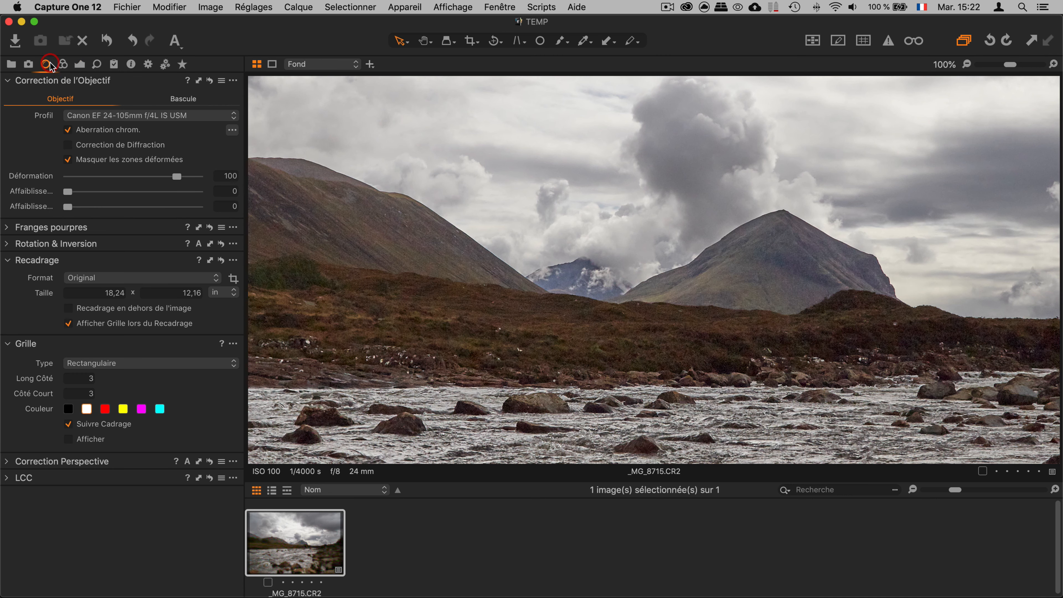
left_click(98, 65)
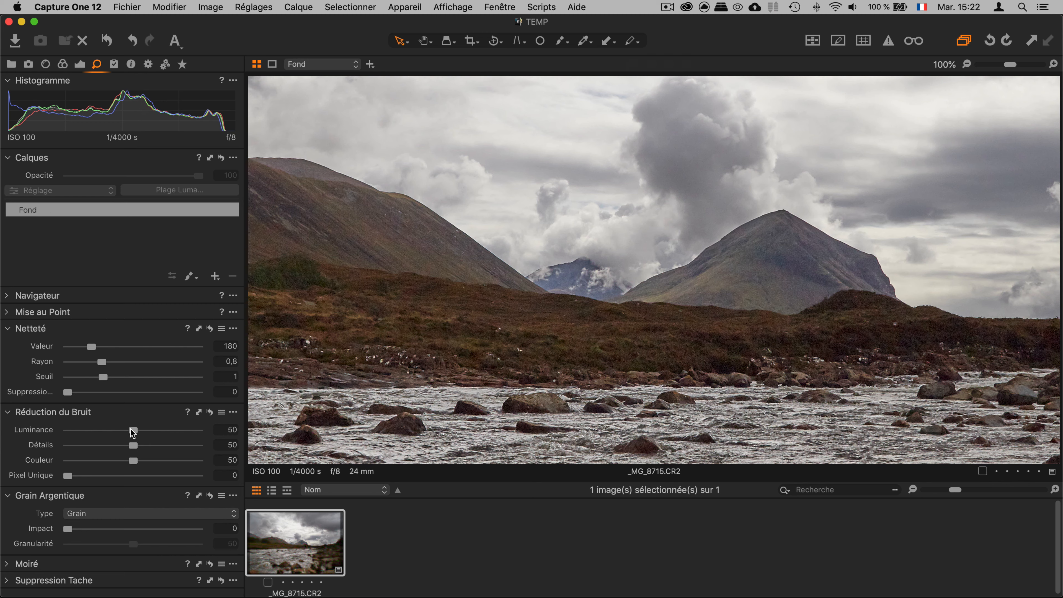
left_click_drag(130, 430, 6, 447)
left_click_drag(135, 462, 10, 457)
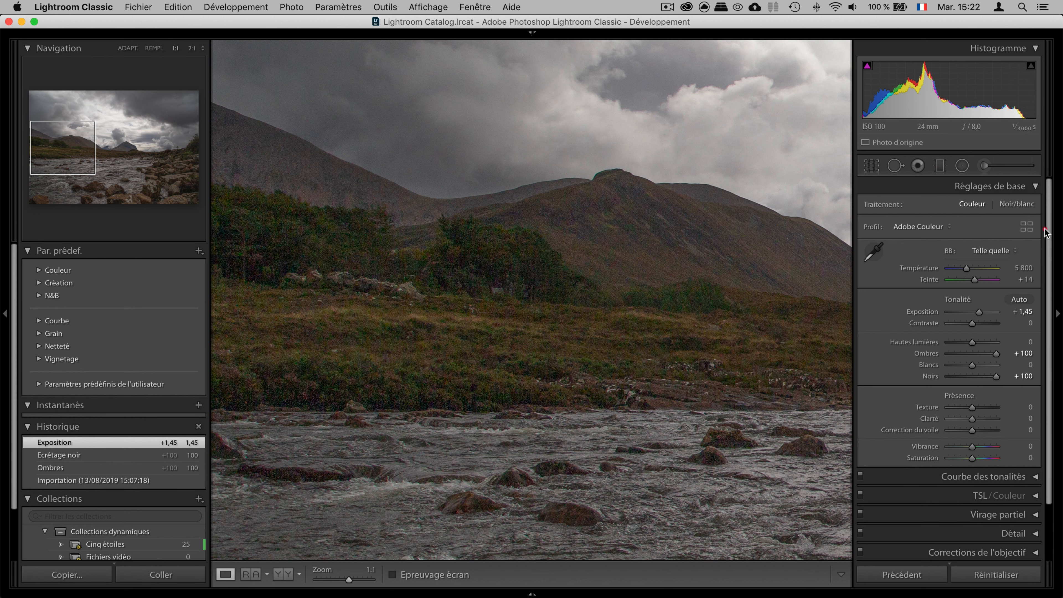
Switch to Lightroom and set the Couleur noise reduction in Détail to 0
left_click_drag(1045, 232, 1051, 311)
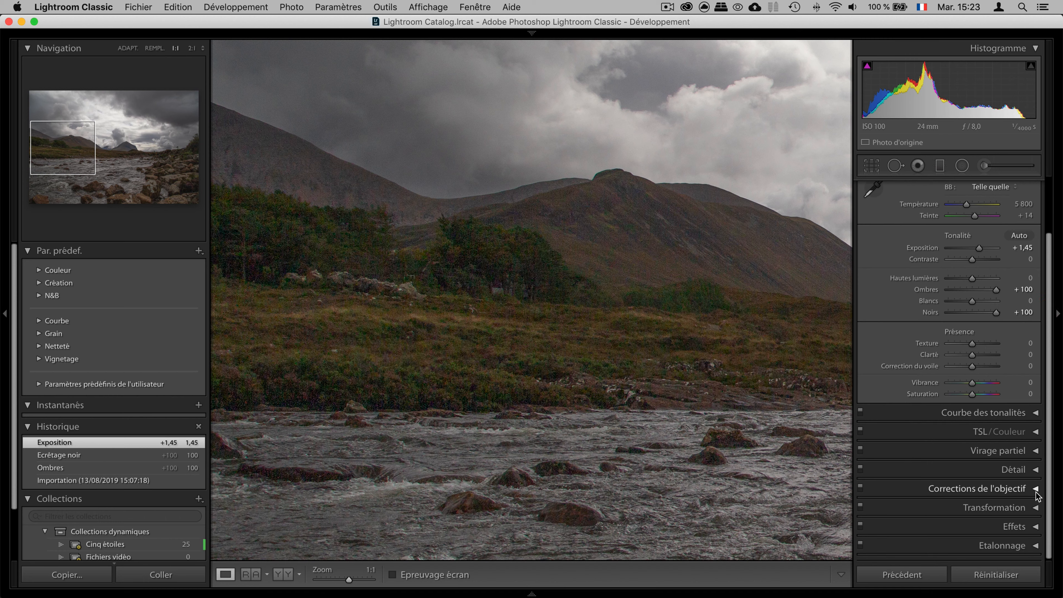
left_click(1034, 470)
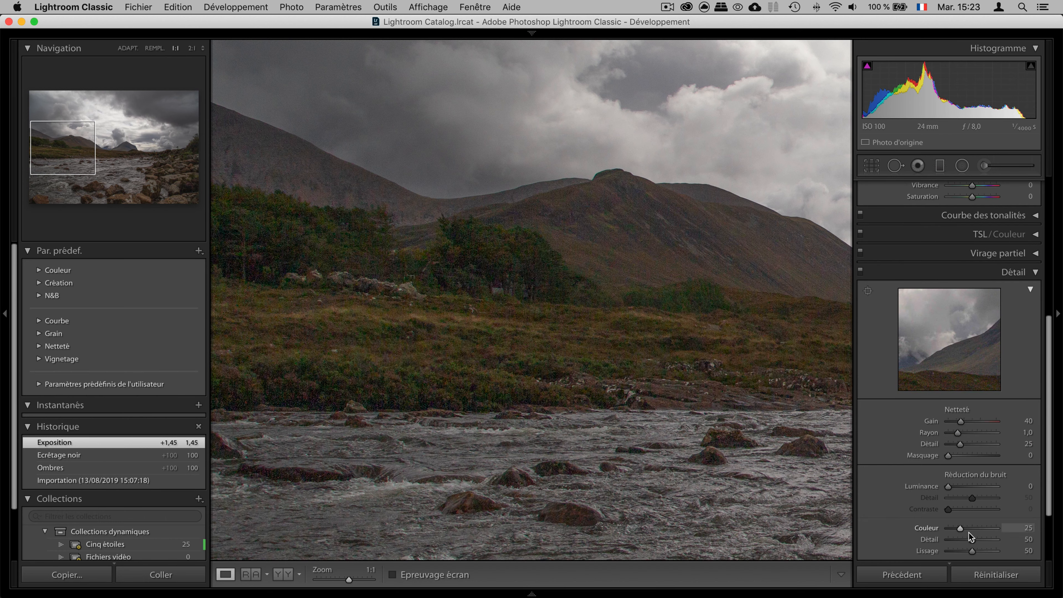
left_click_drag(960, 527, 941, 538)
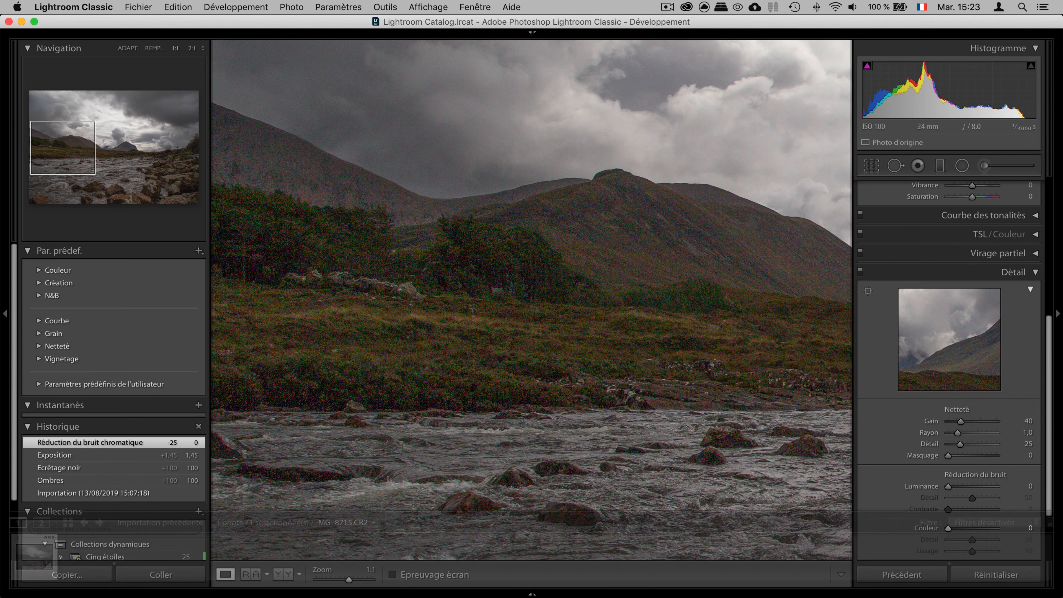
Compare the photo's noise without reduction by alternating between DxO PhotoLab, Capture One and Lightroom
key("super+Tab")
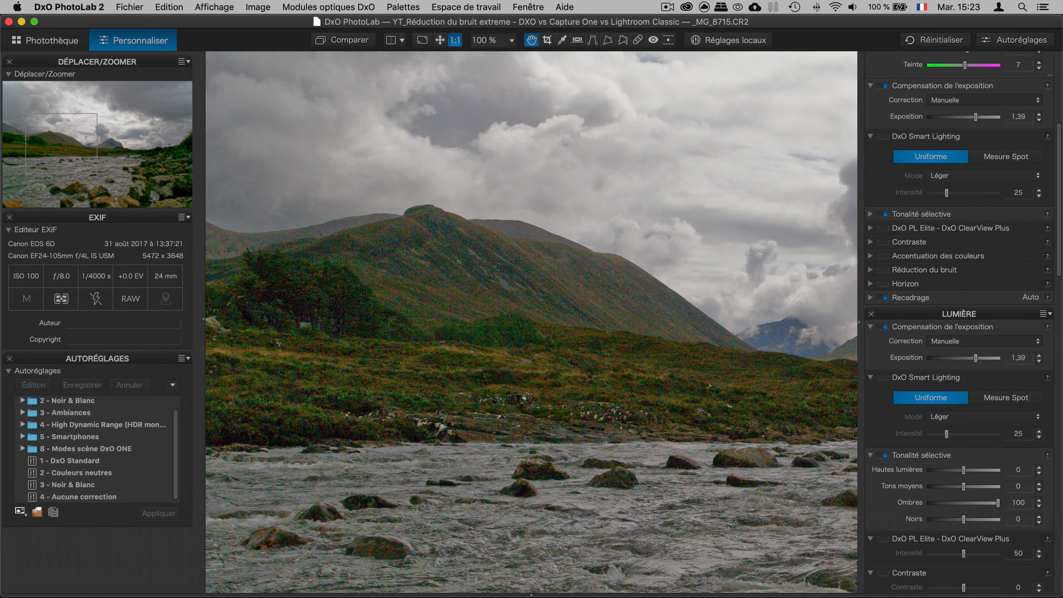
key("super+Tab")
key("super+Tab")
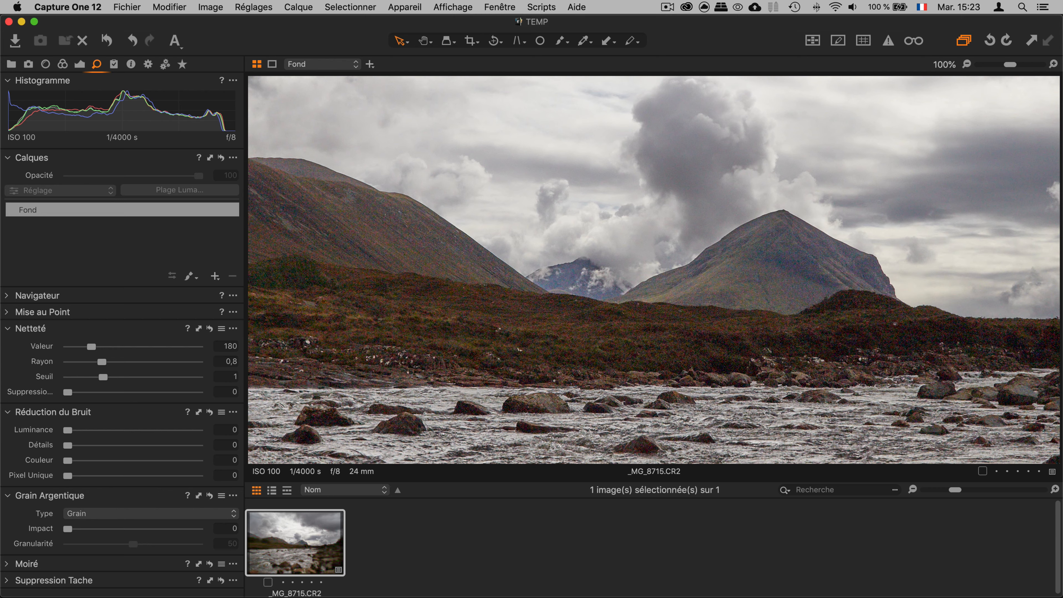
key("super+Tab")
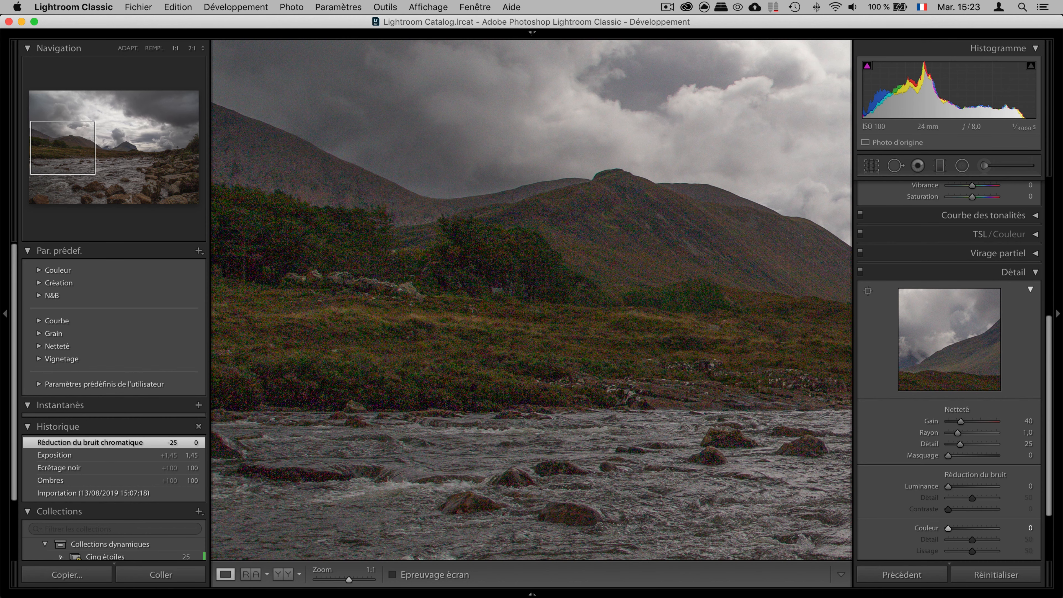
key("super+Tab")
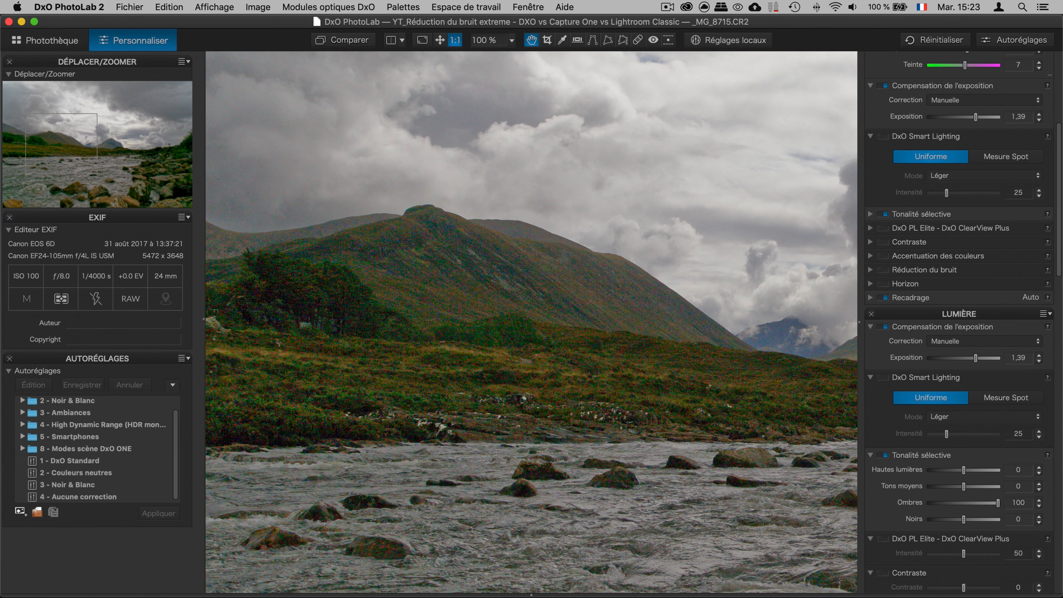
key("super+Tab")
key("super+Tab")
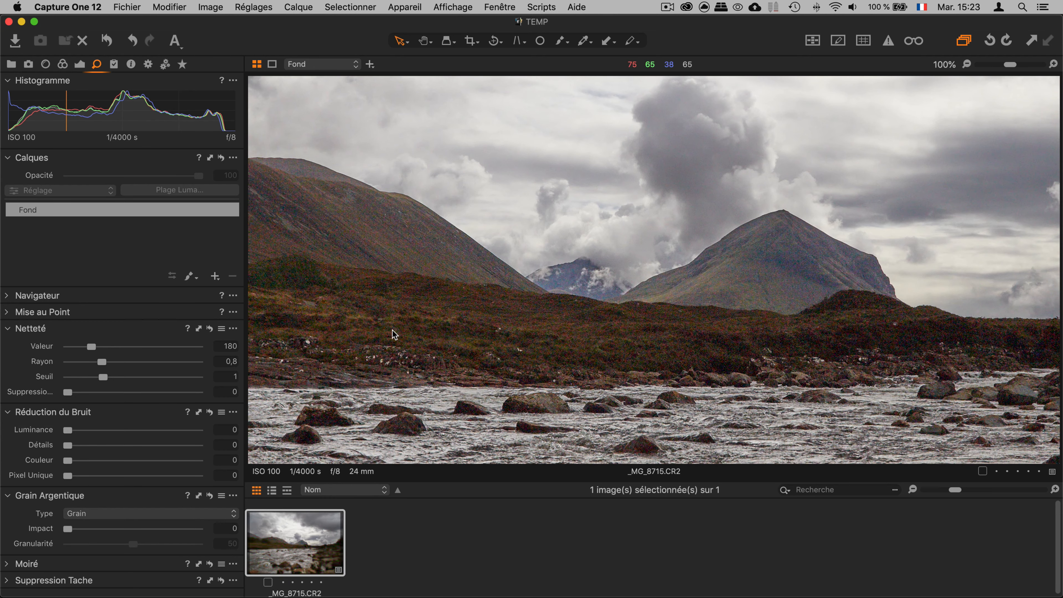
Frame the hillside and dark trees at 100% in Capture One and DxO PhotoLab to match the area viewed in Lightroom
left_click_drag(368, 232, 380, 231)
key("space")
left_click_drag(370, 287, 570, 292)
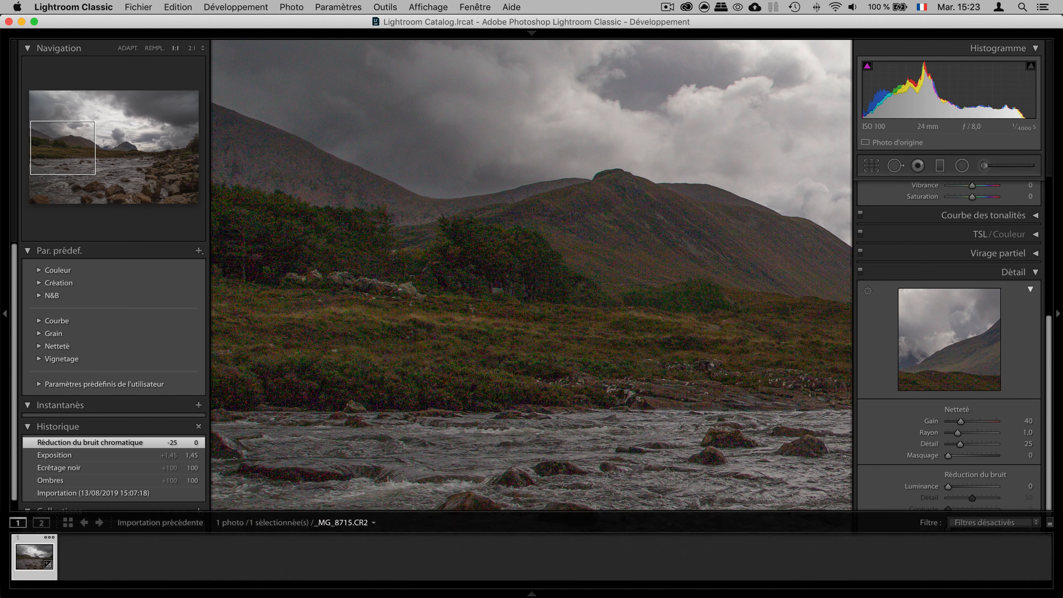
key("super+Tab")
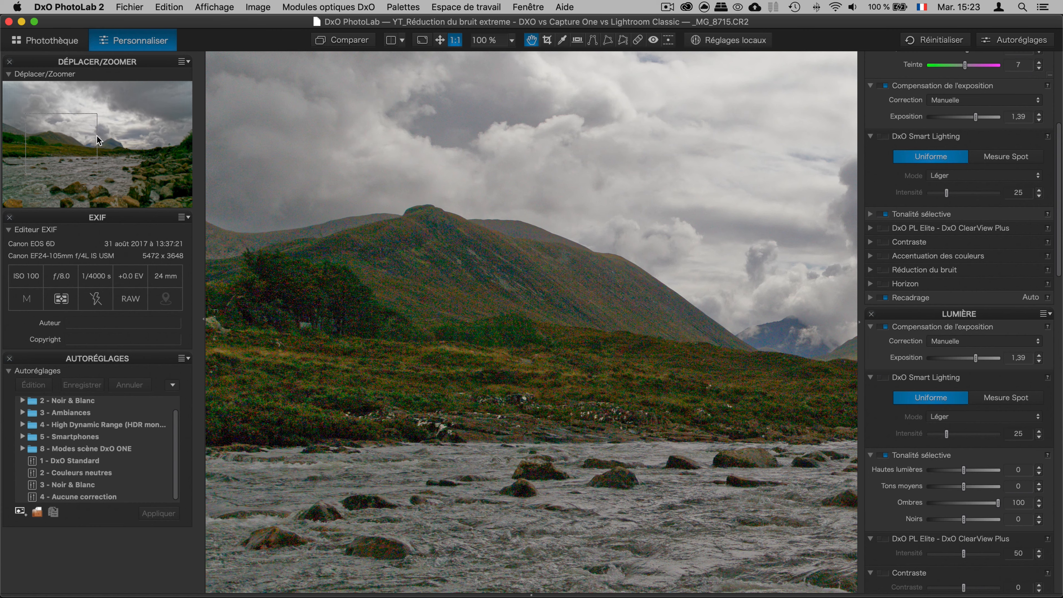
left_click_drag(81, 155, 39, 150)
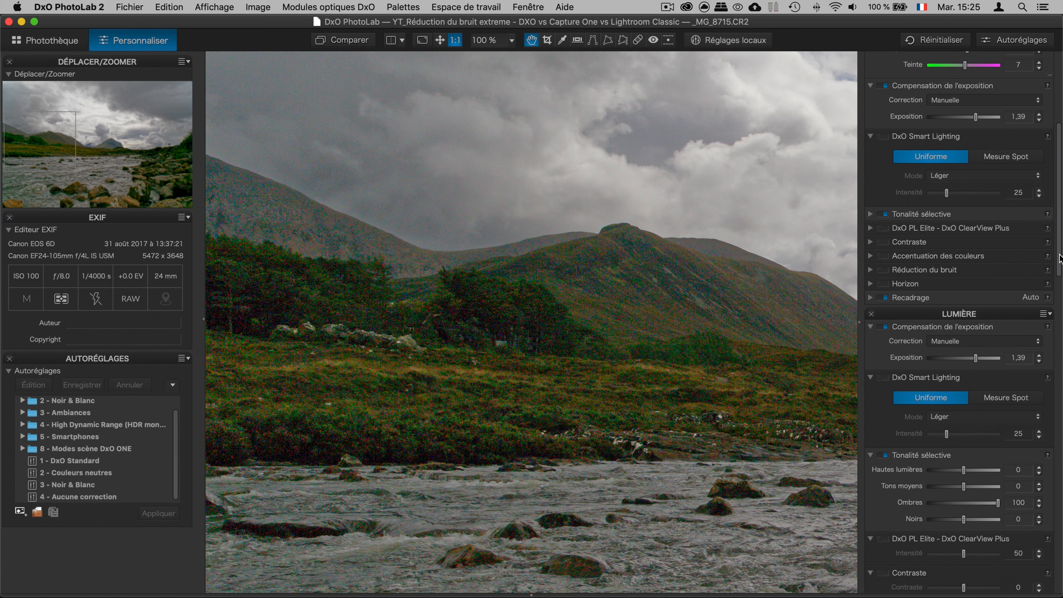
Turn on Réduction du bruit for the photo and choose the PRIME method
left_click_drag(1057, 259, 1061, 528)
left_click(885, 170)
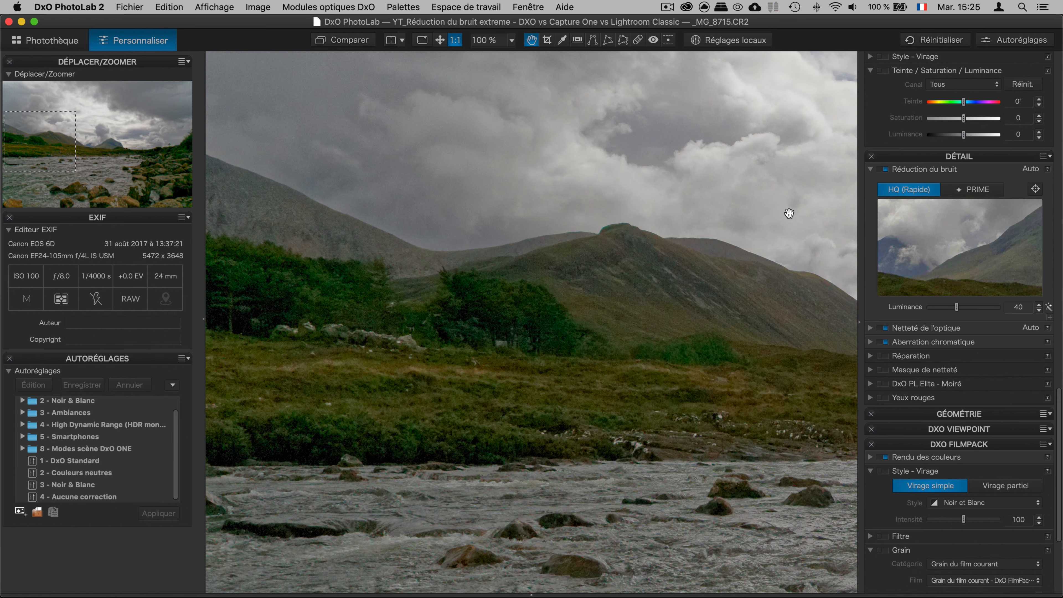
left_click(984, 189)
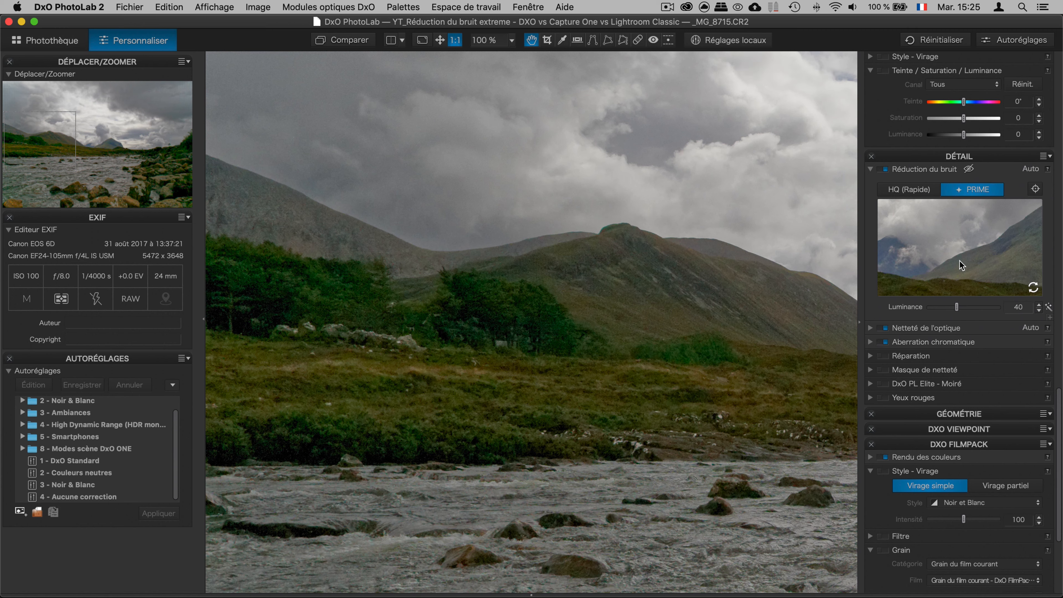
Centre the noise reduction loupe on the trees and pale rocks at the foot of the hillside to preview PRIME
left_click(954, 253)
left_click(991, 222)
left_click(1035, 189)
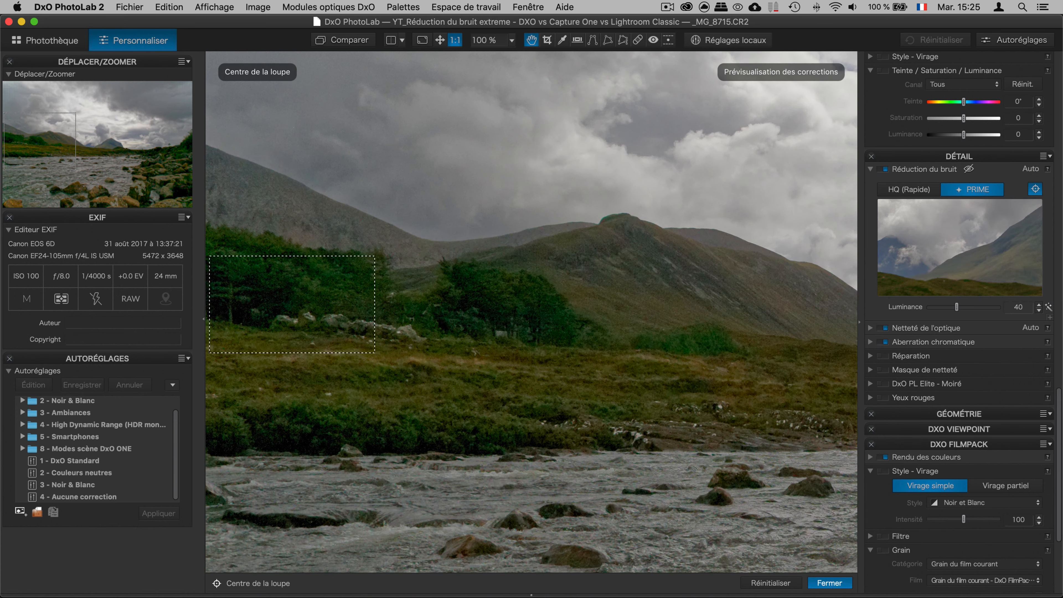
left_click(330, 314)
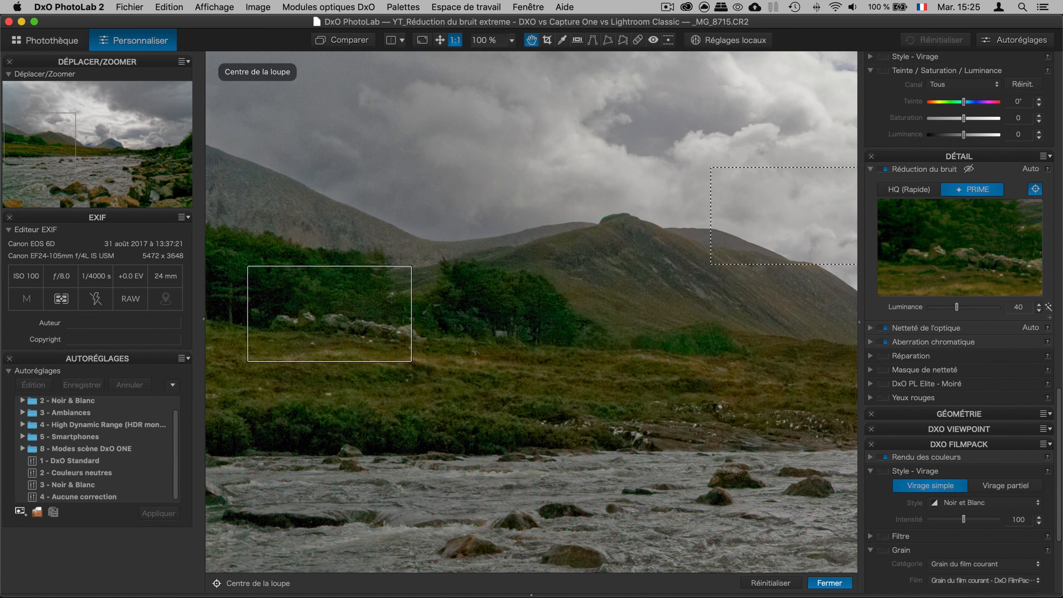
Open the export-to-disk options, choose the TIFF (16-bits) output and set its destination folder to the Desktop
left_click(136, 6)
left_click(137, 6)
left_click_drag(531, 572, 531, 518)
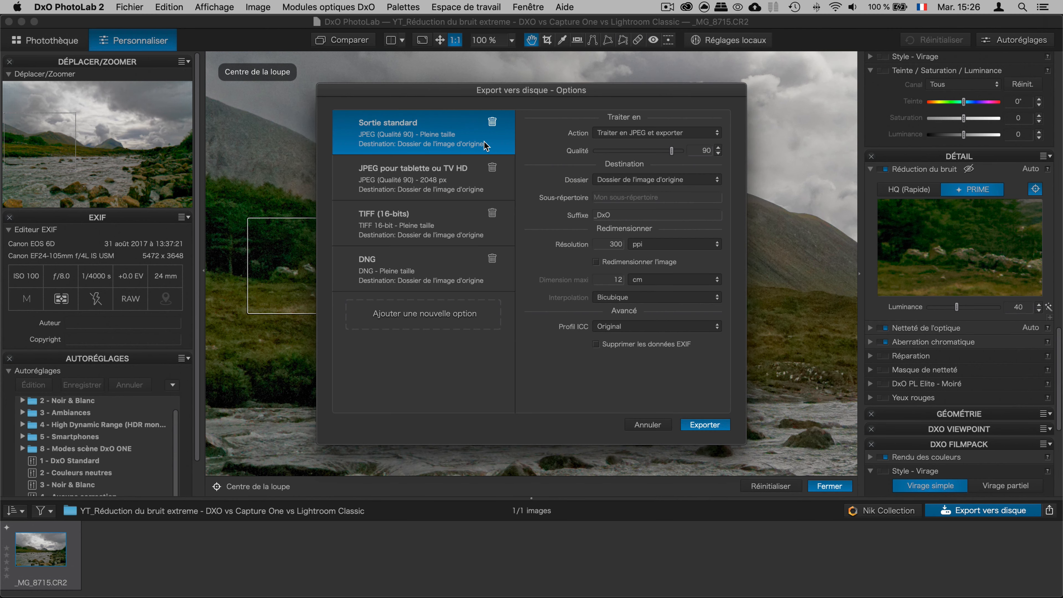
left_click(431, 221)
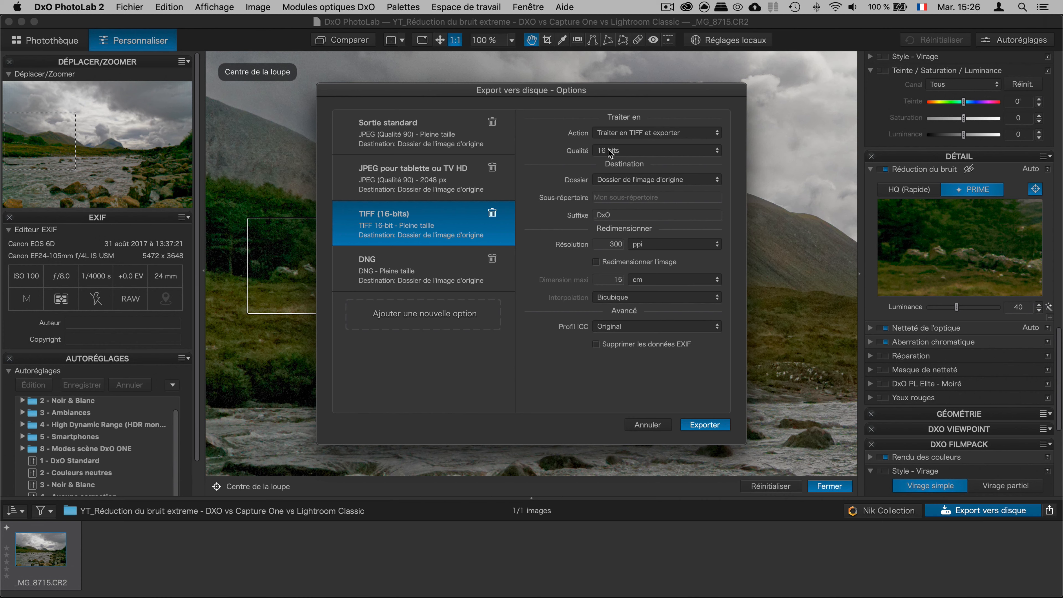
left_click(641, 179)
left_click(641, 203)
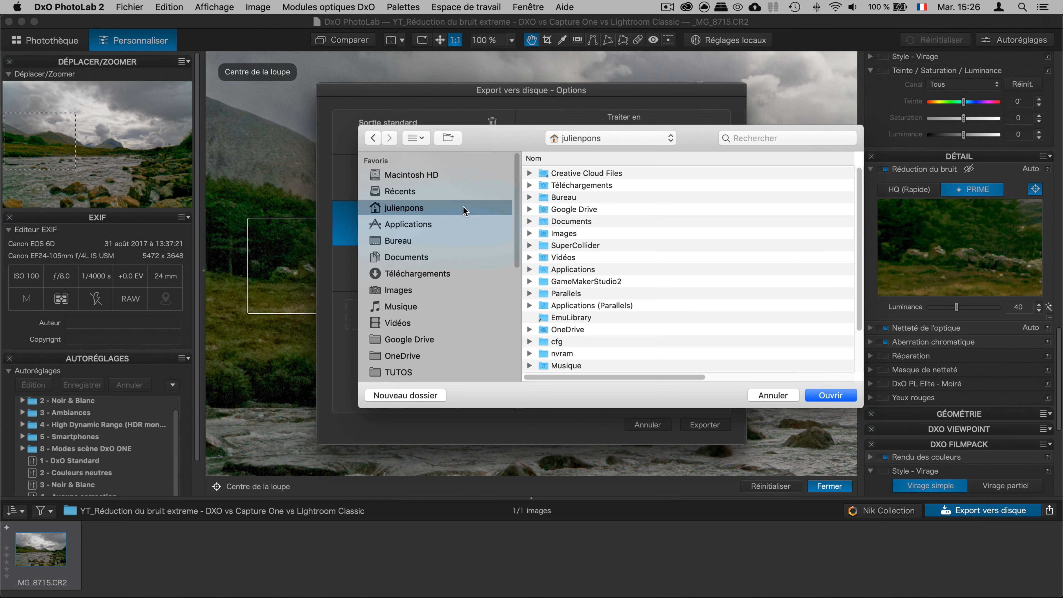
double_click(548, 194)
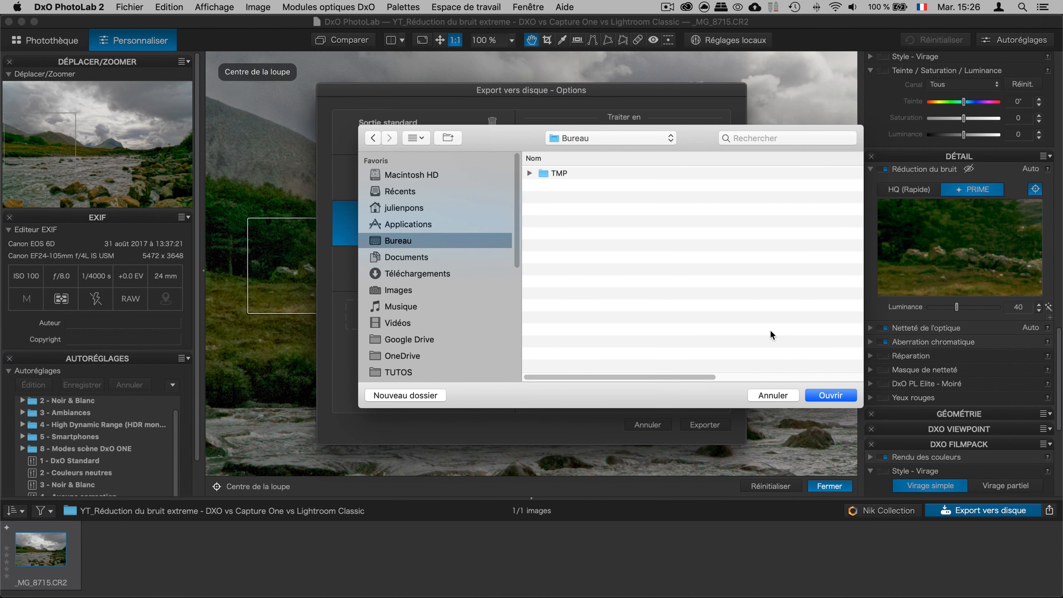
left_click(840, 398)
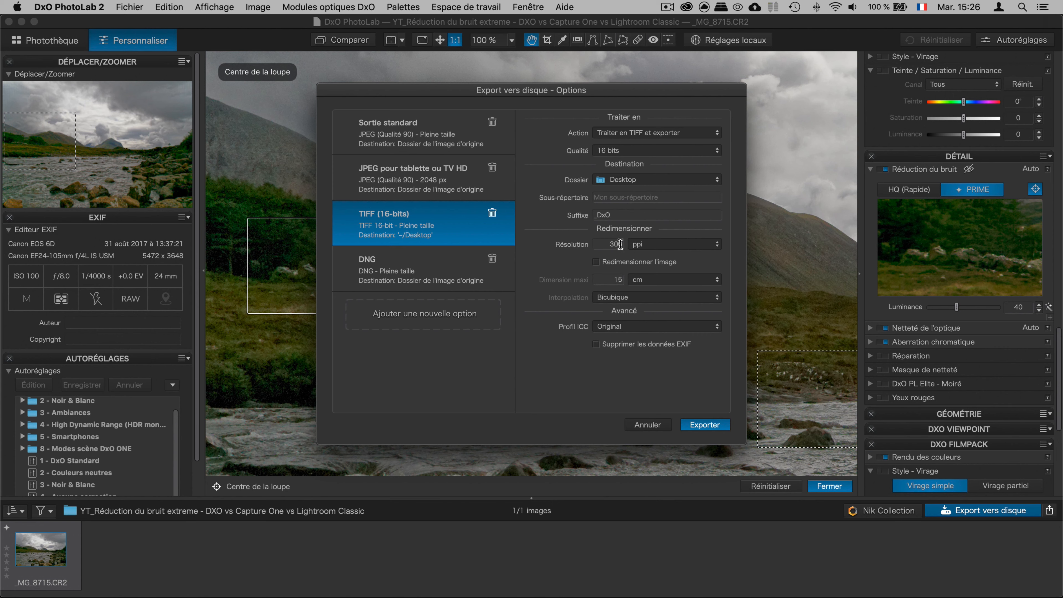
Set the TIFF's ICC profile to Adobe RGB and export the photo
left_click(628, 325)
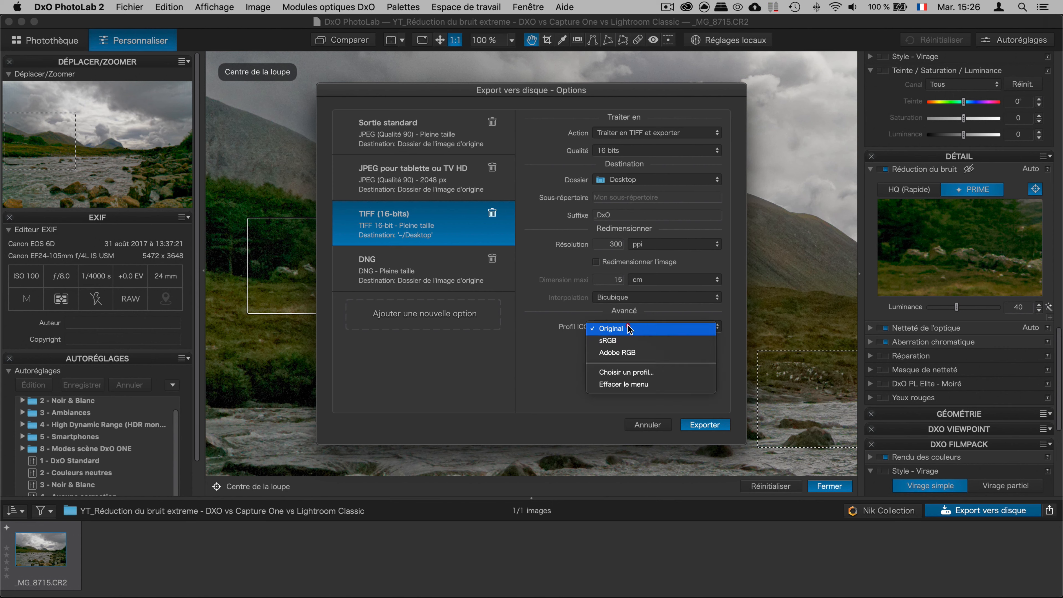
left_click(632, 352)
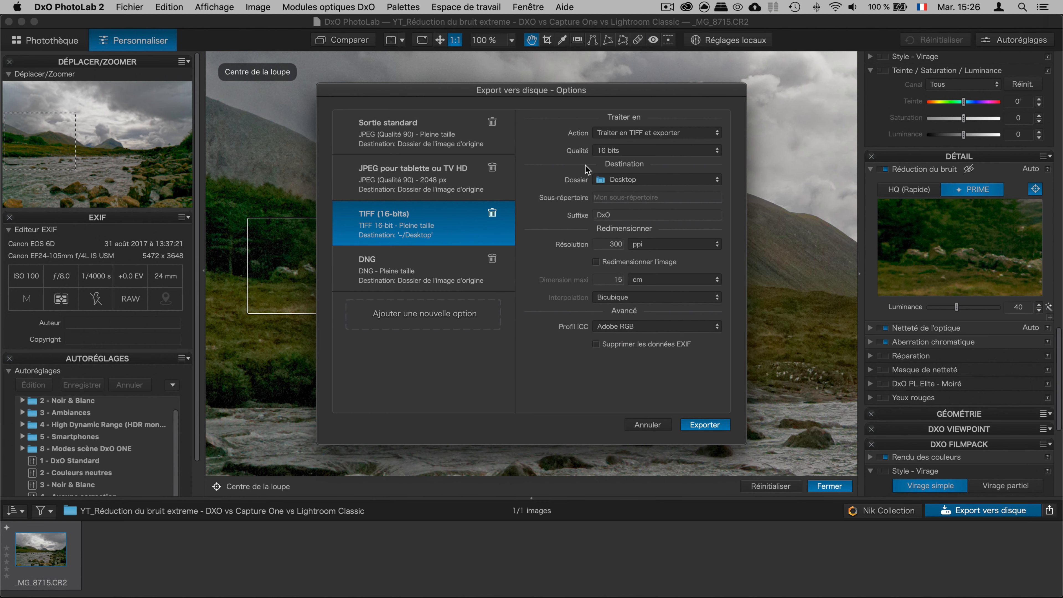
left_click(706, 424)
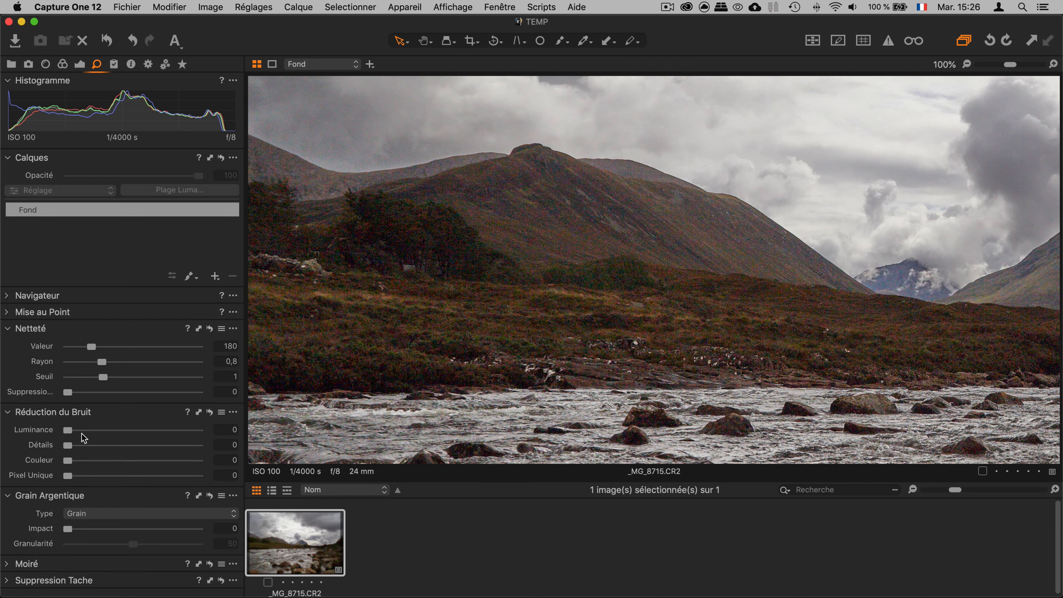
In Capture One, reset Réduction du Bruit, set Luminance to 80 and Détails to 72, and raise Couleur close to its maximum
left_click_drag(68, 429, 129, 435)
left_click(208, 413)
mouse_move(134, 461)
left_mouse_down()
mouse_move(184, 460)
mouse_move(163, 446)
mouse_move(172, 431)
left_mouse_up()
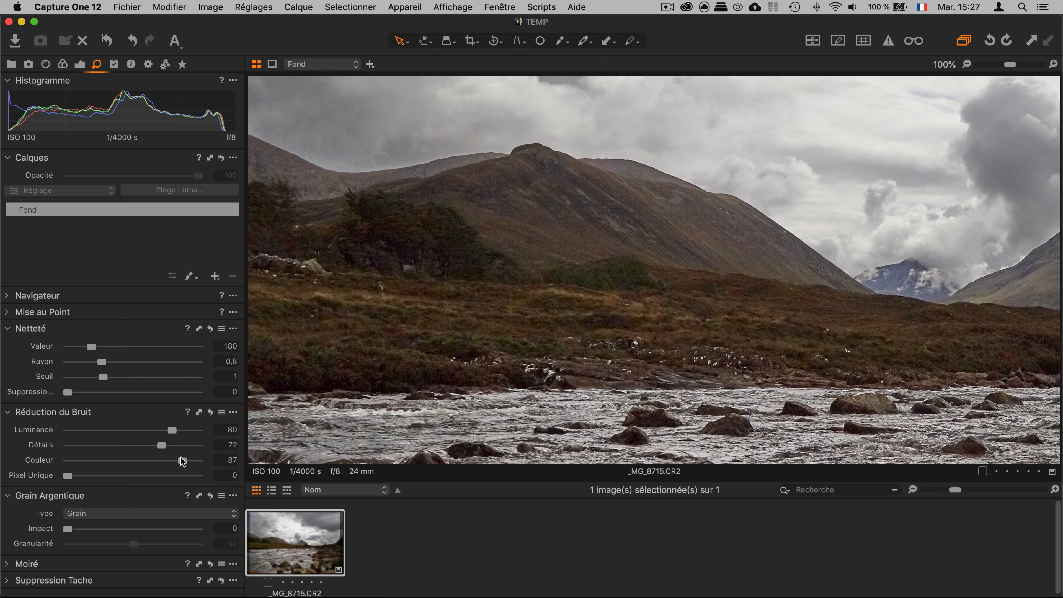
left_click_drag(182, 460, 200, 461)
Analyse the photo's chromatic aberration in Correction de l'Objectif
left_click(62, 64)
left_click(46, 66)
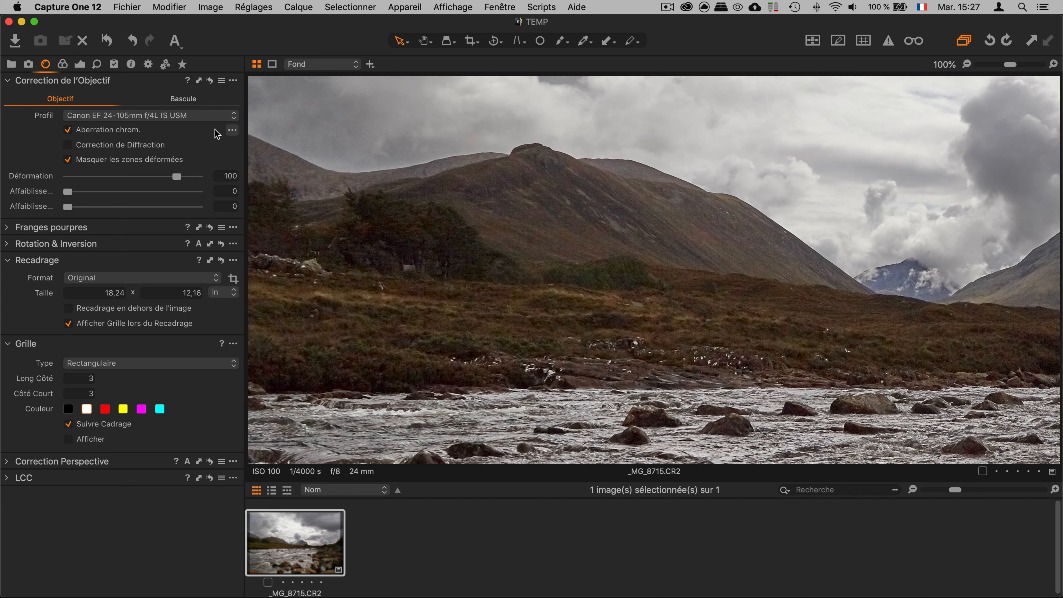
left_click(233, 130)
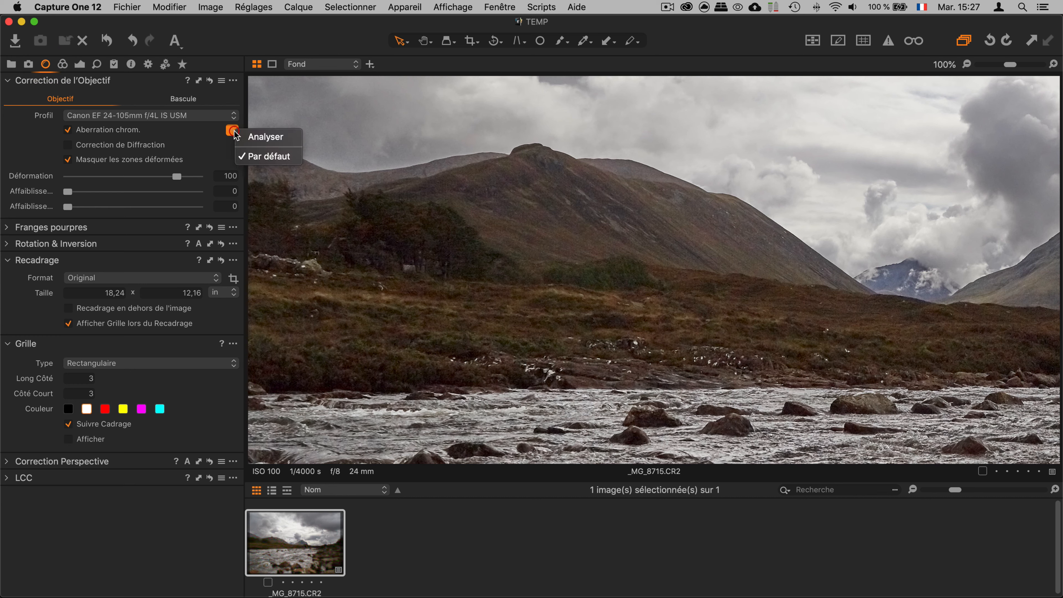
left_click(262, 135)
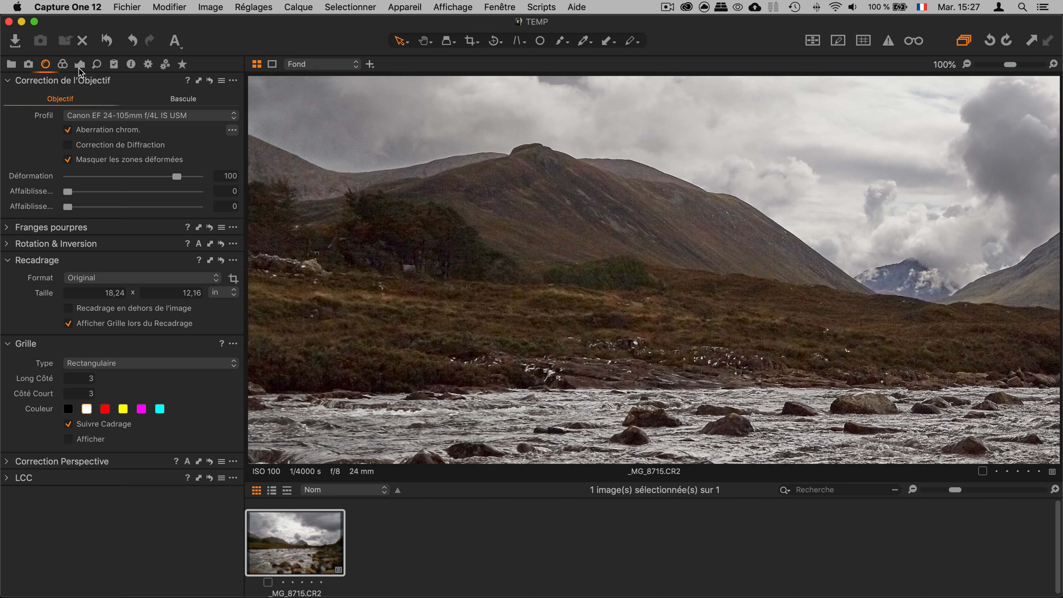
In Réduction du Bruit, raise Luminance and Détails to 100 and compare the photo with its unedited state
left_click(97, 65)
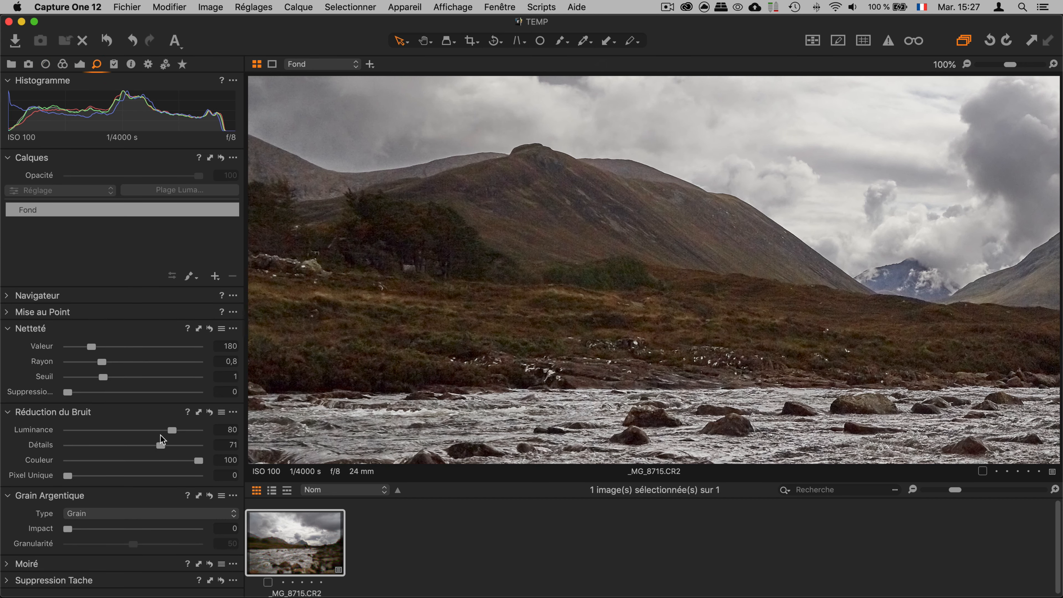
left_click_drag(179, 433, 197, 448)
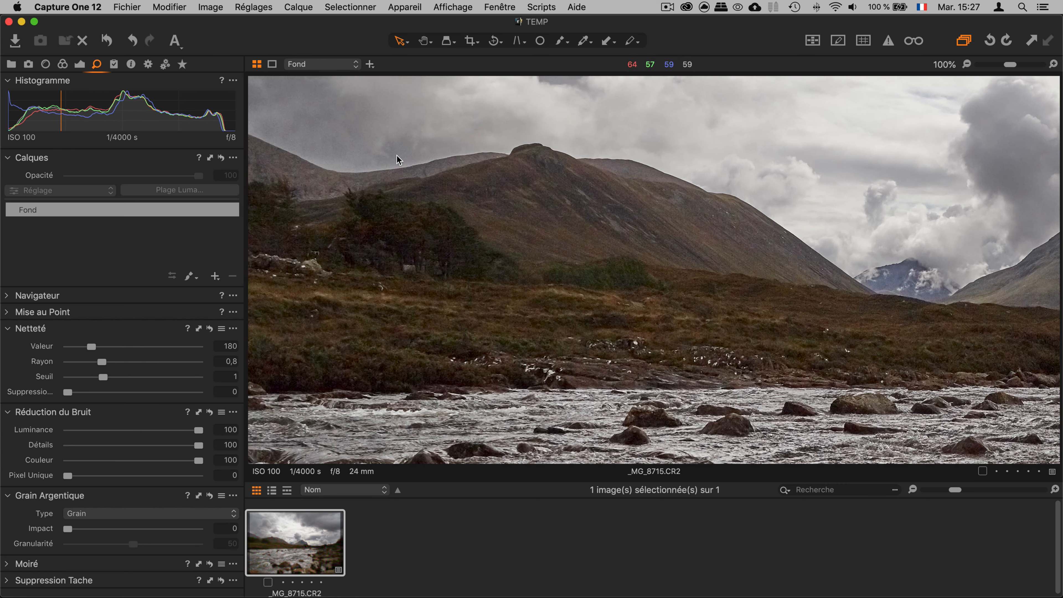
left_click(107, 40, "alt")
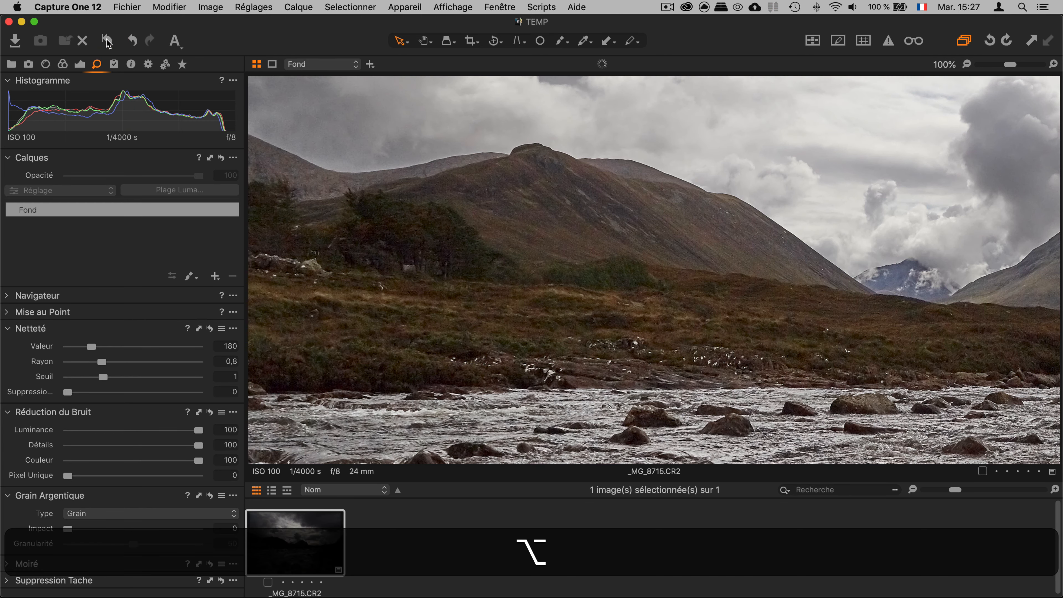
left_click(107, 39, "alt")
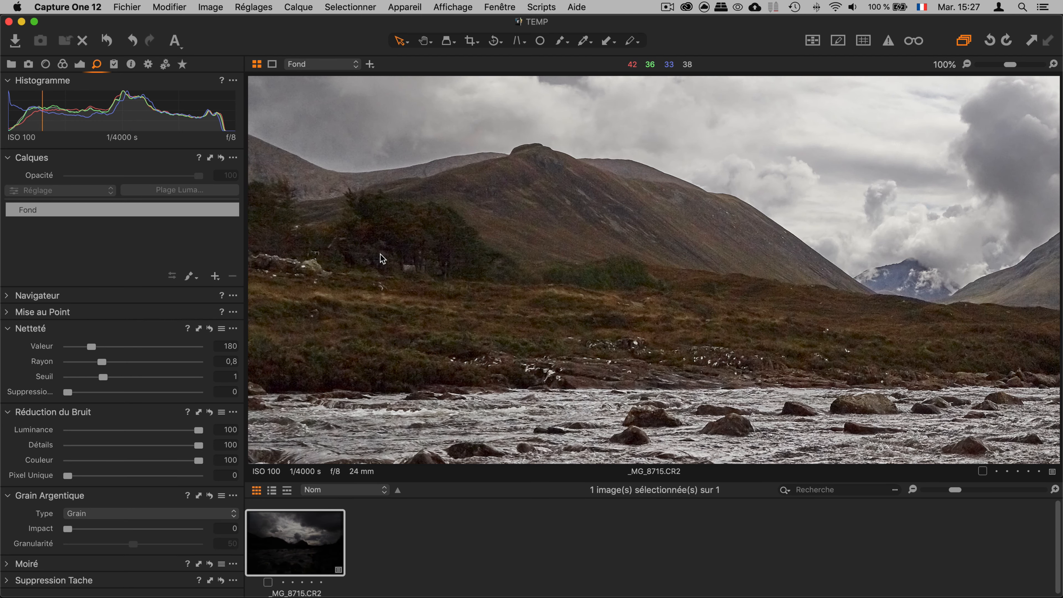
Display the processing settings of the TIFF Adobe RGB (1998) recipe and set its destination folder to the Desktop
left_click(148, 62)
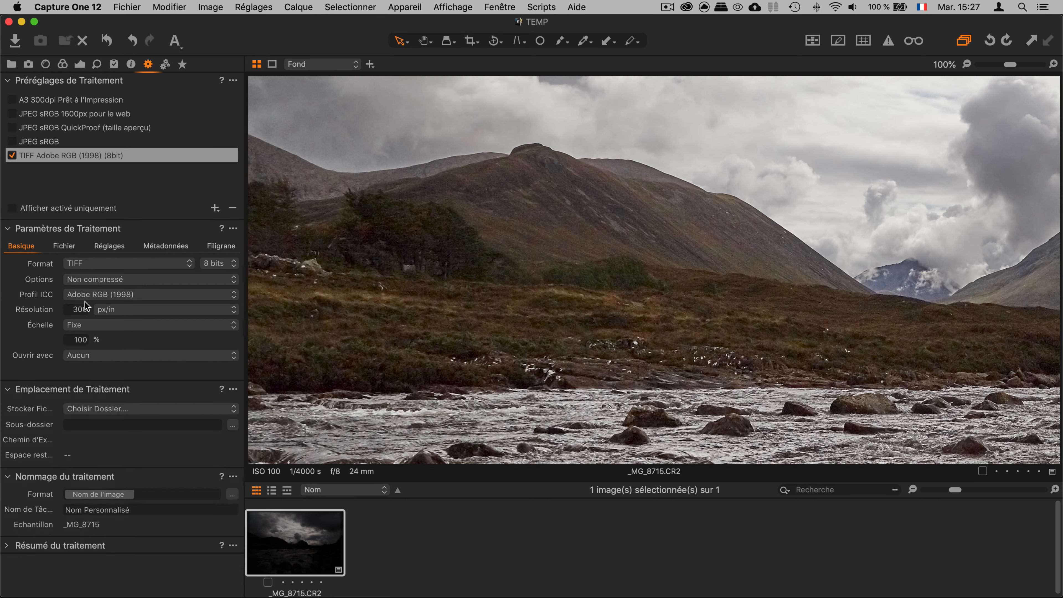
left_click(83, 408)
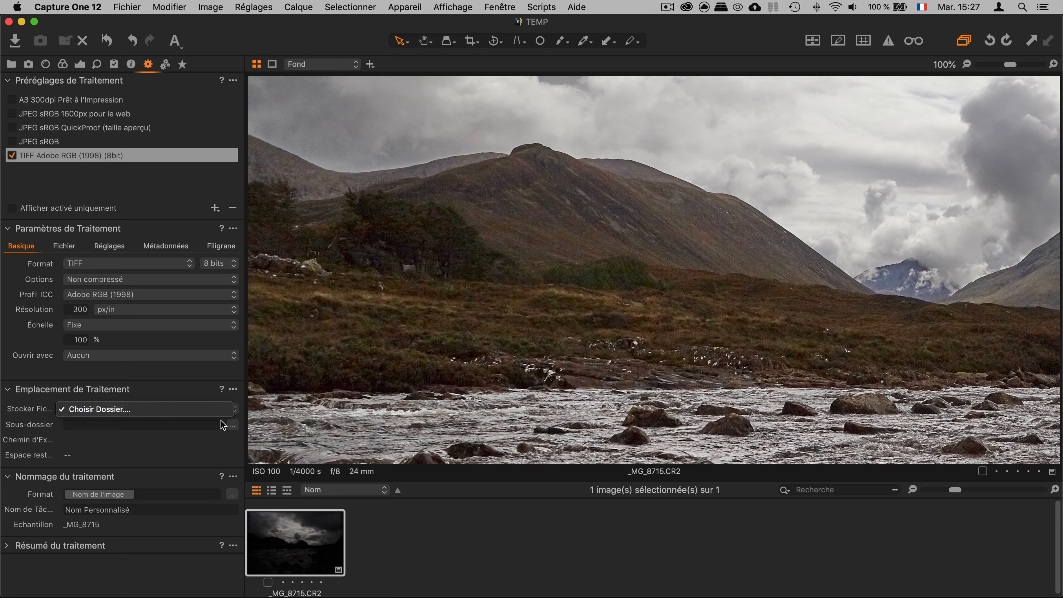
left_click(232, 425)
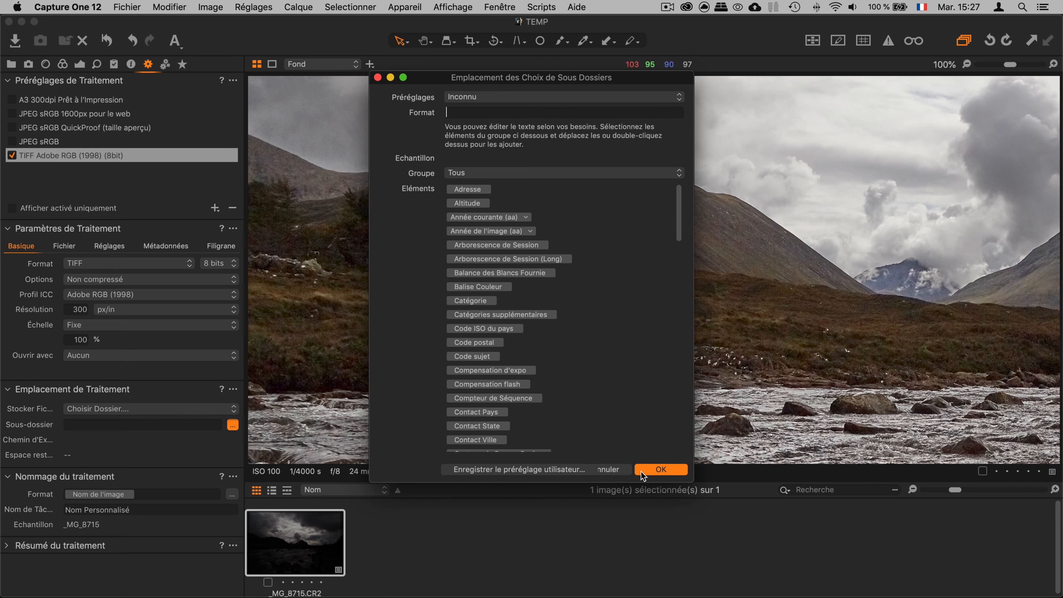
left_click(377, 77)
left_click(171, 409)
left_click(169, 409)
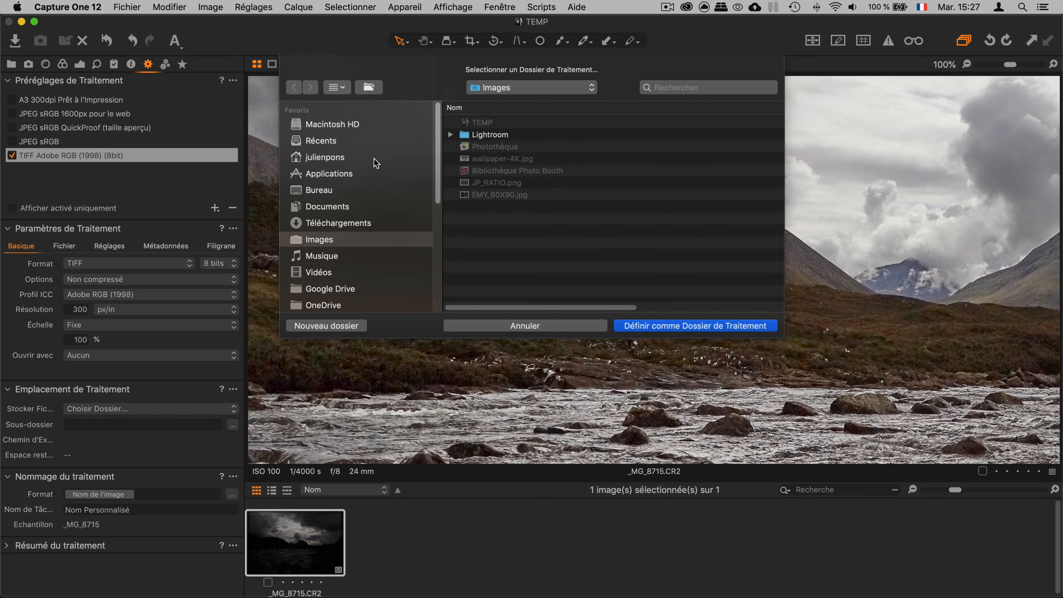
left_click(324, 190)
left_click(718, 326)
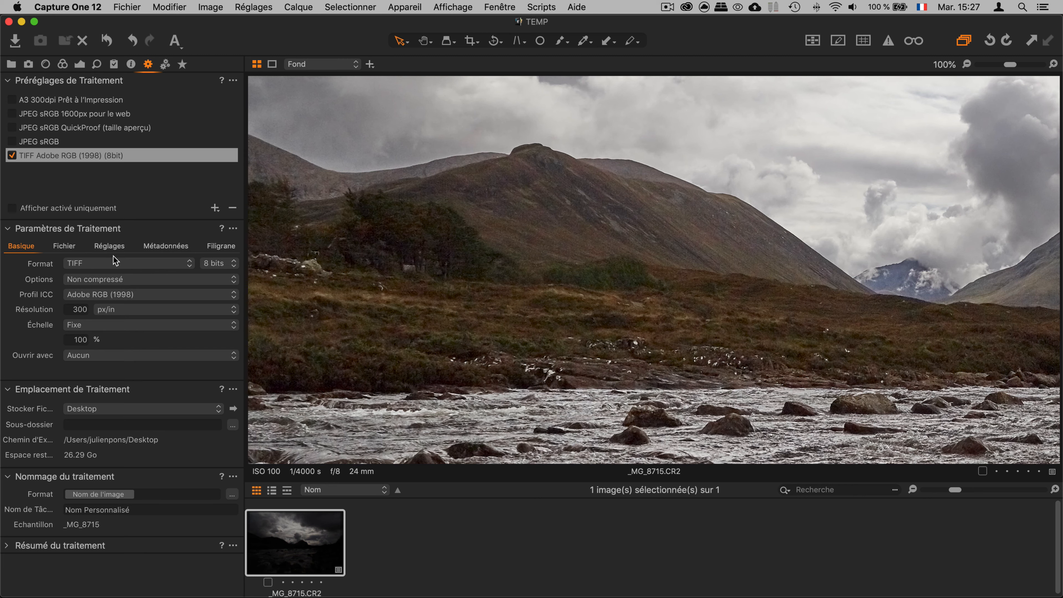
Set the TIFF recipe's bit depth to 16 bits, expand the processing summary and process the photo
left_click(215, 263)
left_click(216, 273)
left_click(16, 549)
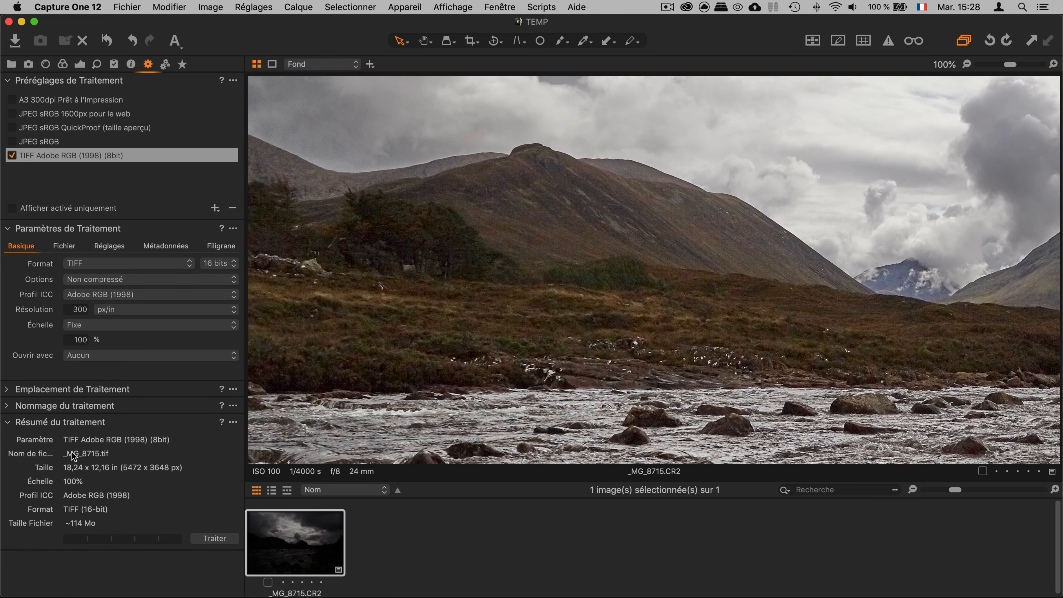
left_click(204, 539)
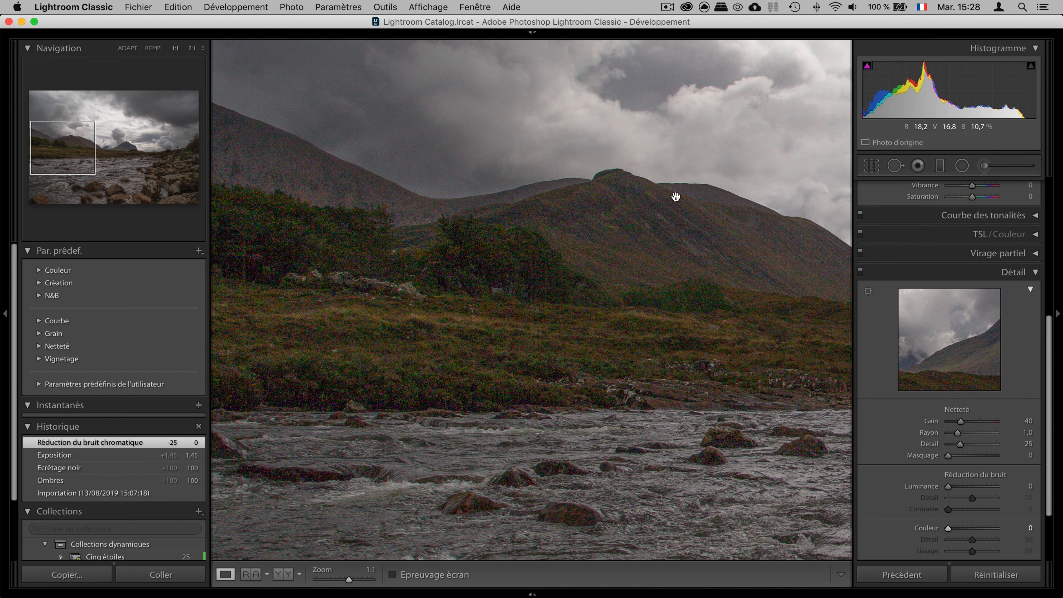
In Lightroom, set noise reduction to Couleur 100, Luminance 57, Détail 72 and Contraste 49, and compare before and after
left_click_drag(948, 528, 1016, 532)
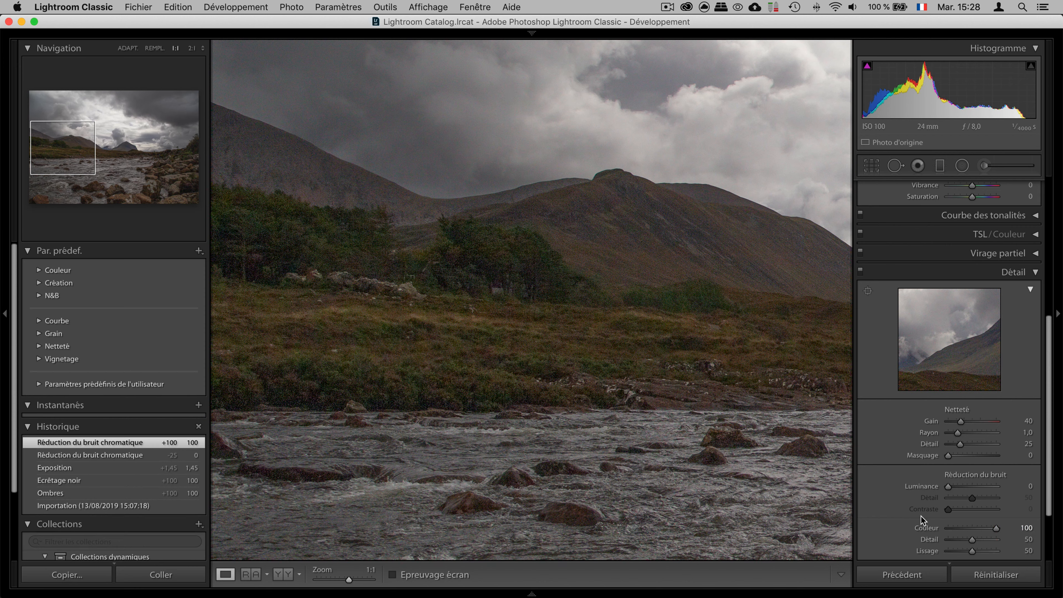
left_click_drag(948, 486, 970, 487)
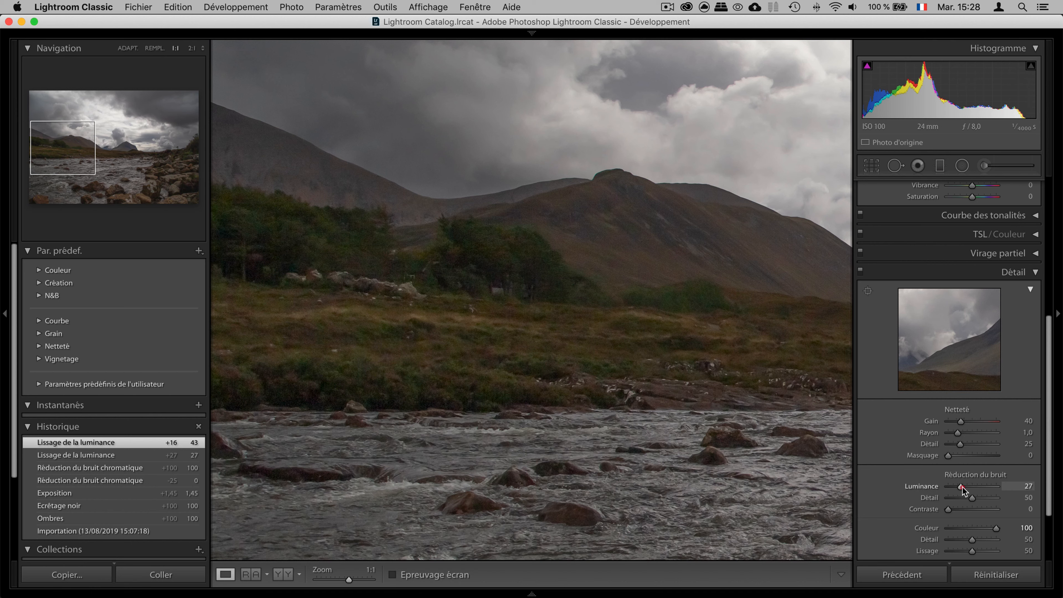
left_click_drag(959, 489, 982, 499)
left_click_drag(972, 487, 981, 489)
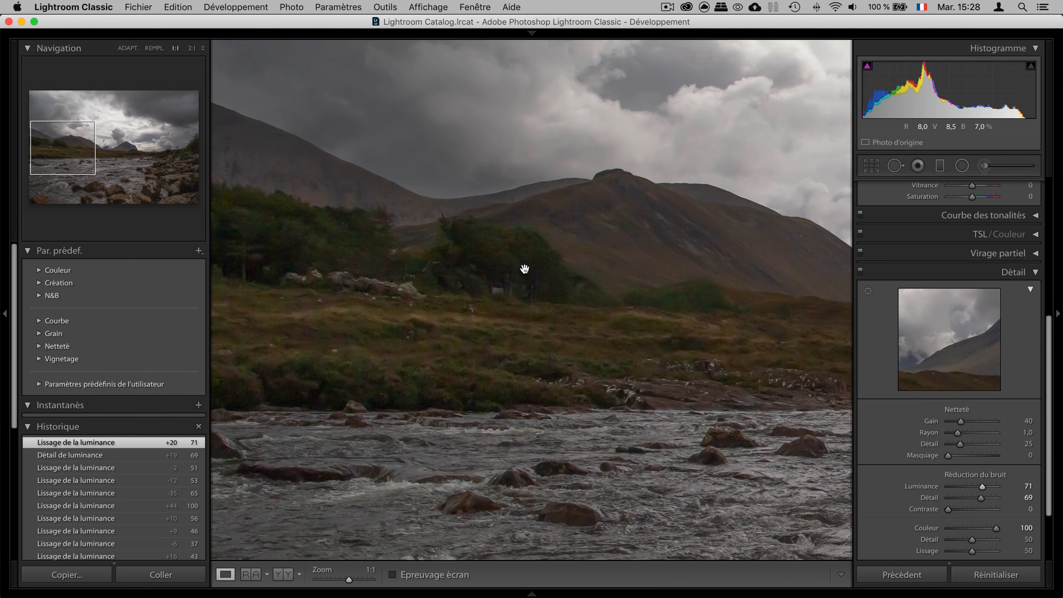
left_click_drag(972, 494, 971, 495)
left_click_drag(974, 488, 971, 510)
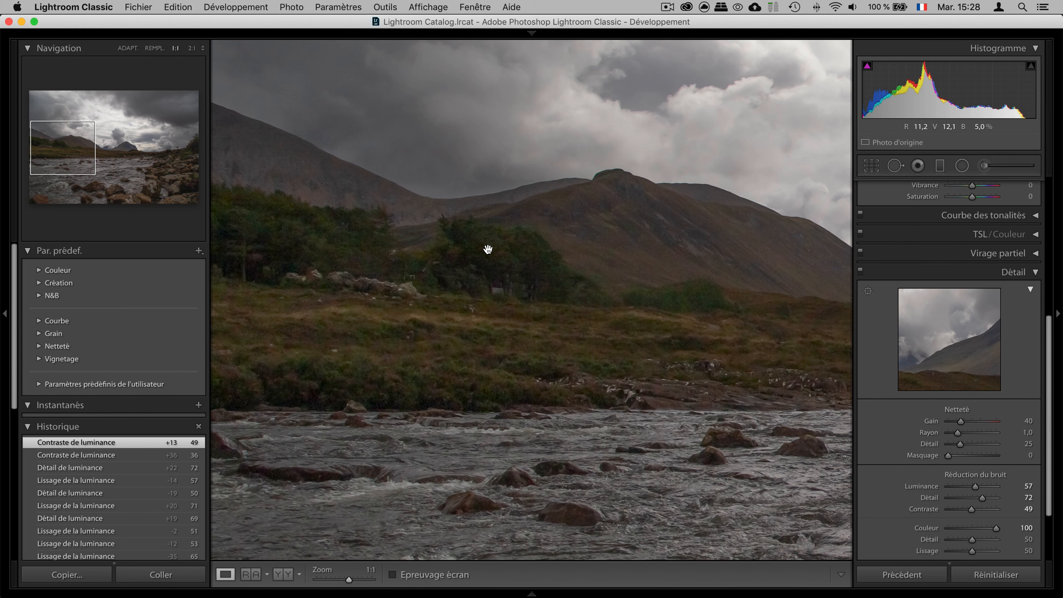
key("y")
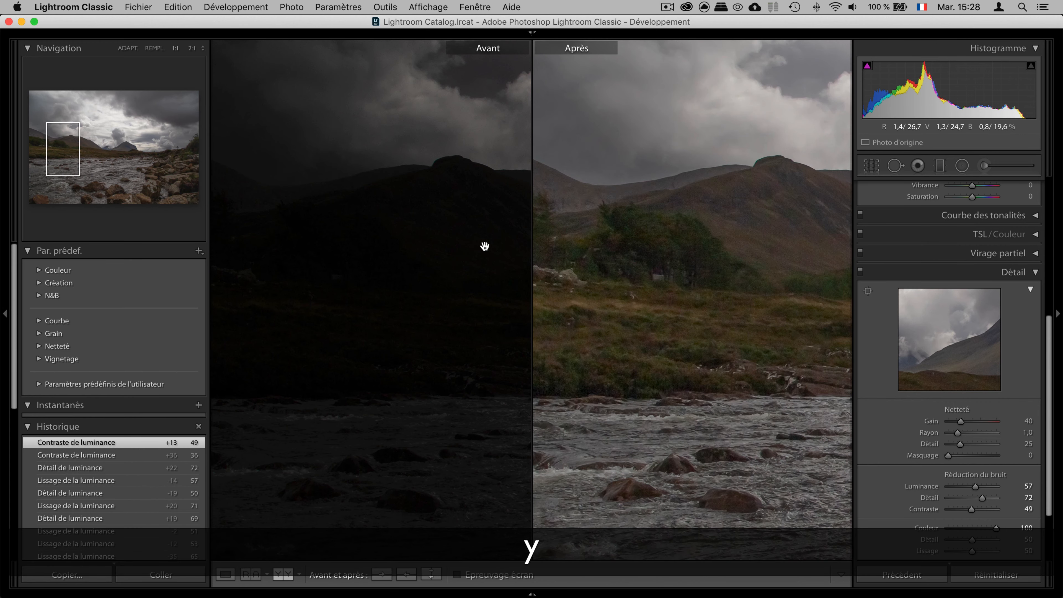
key("y")
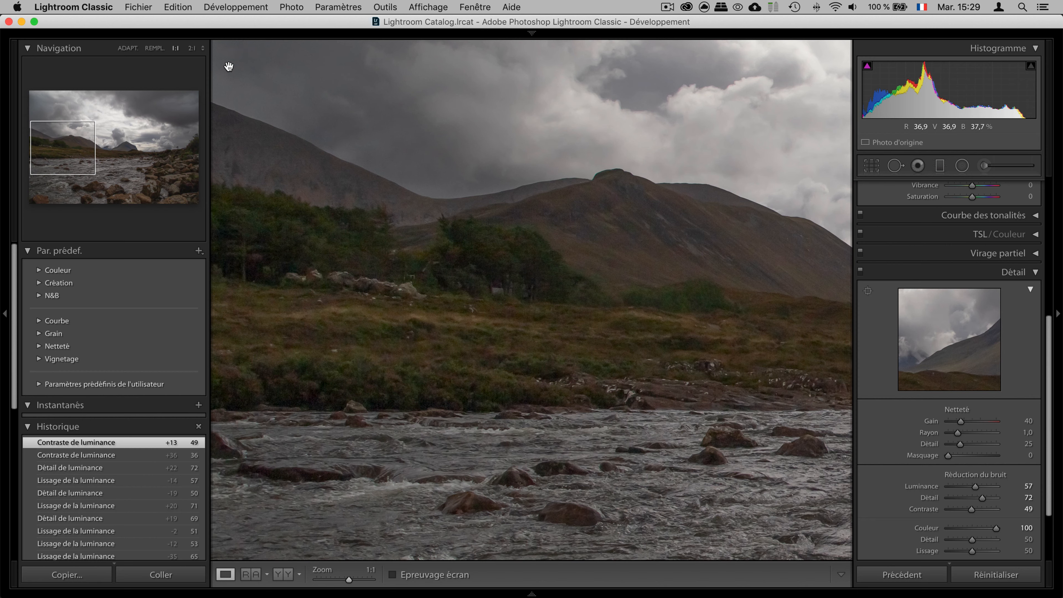
Open the file export settings and set the image format to TIFF with Adobe RVB (1998) and 16 bits/composant
mouse_move(178, 30)
left_click(138, 7)
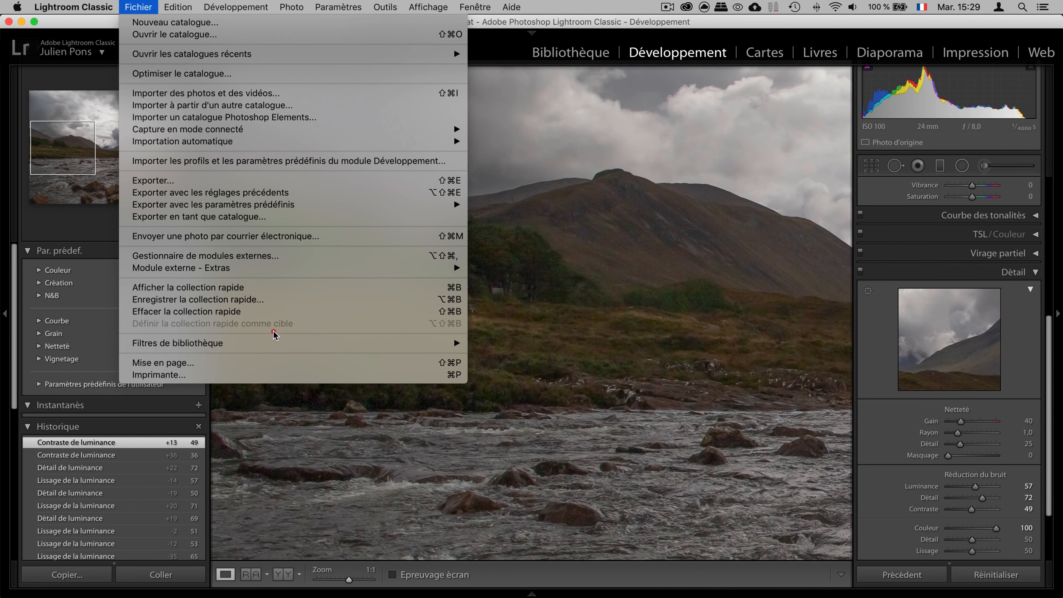
left_click(280, 182)
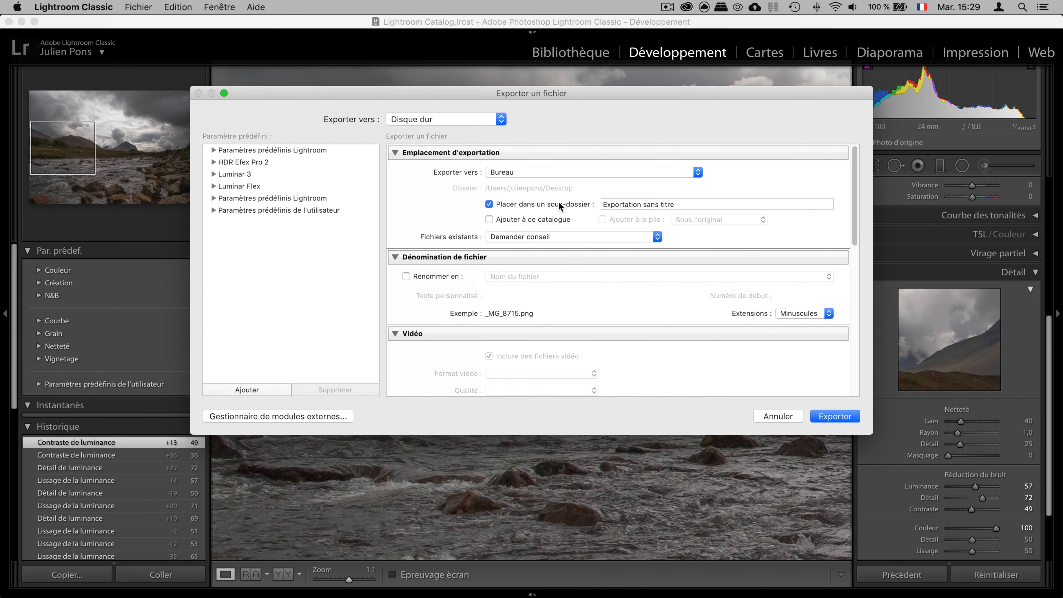
scroll(479, 294, "down", 5)
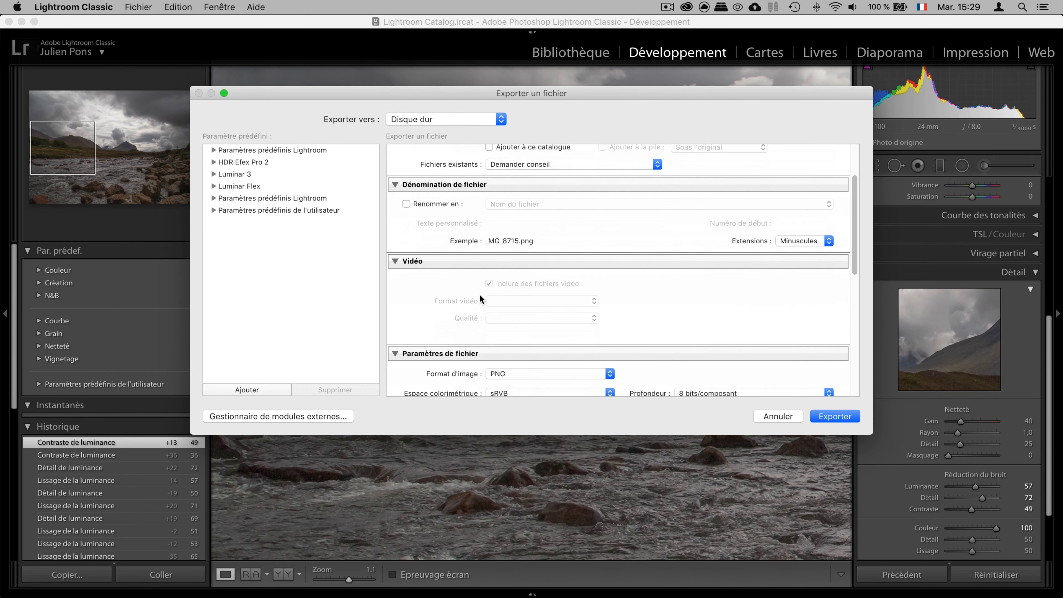
left_click(519, 316)
left_click(521, 306)
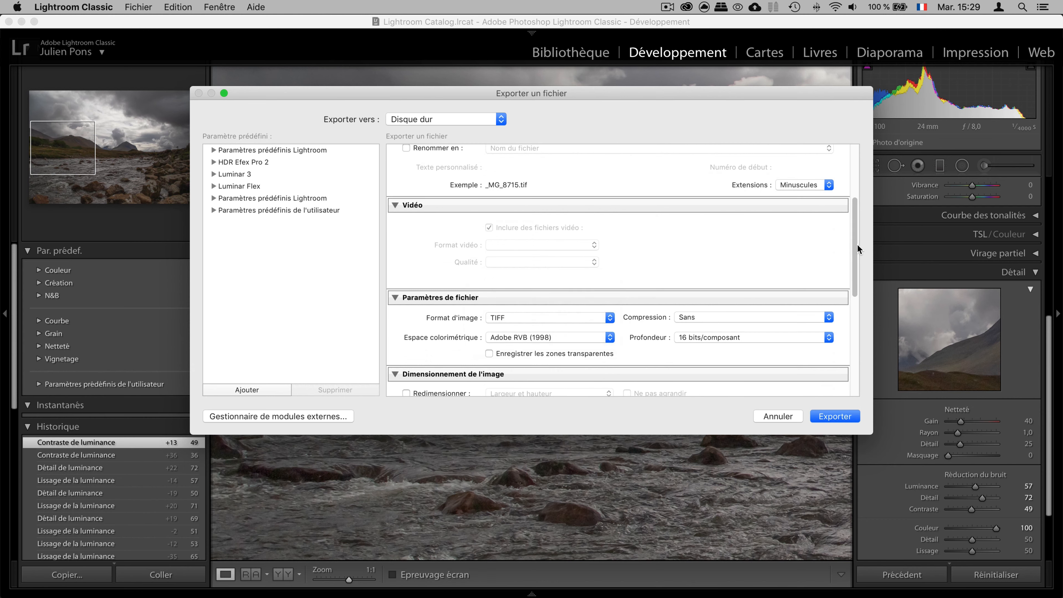
Check the remaining export options and export the photo directly to the Desktop under a unique file name
left_click_drag(855, 248, 851, 361)
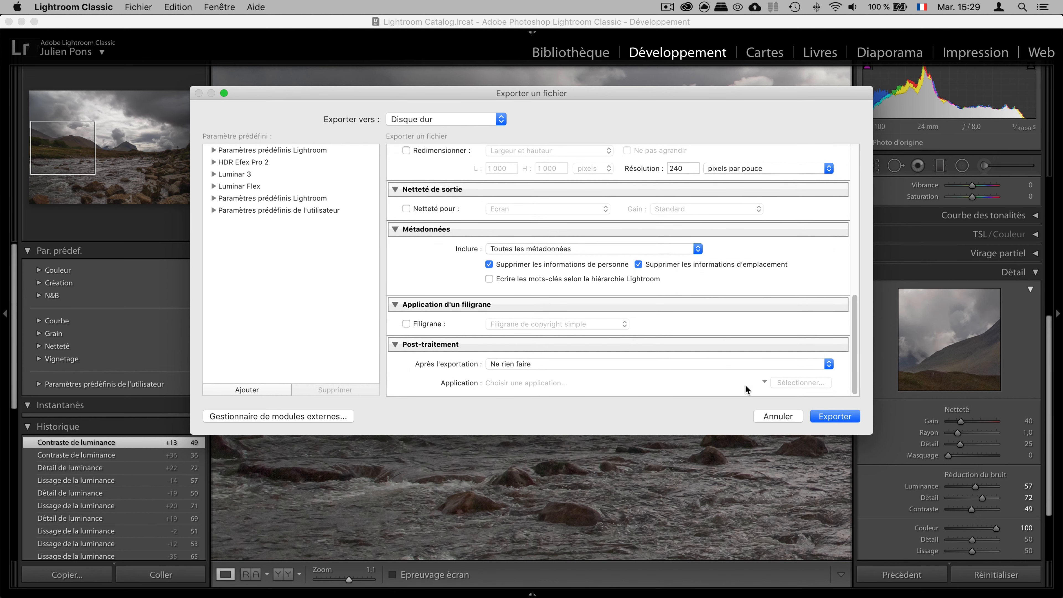
scroll(837, 167, "up", 10)
scroll(835, 144, "down", 10)
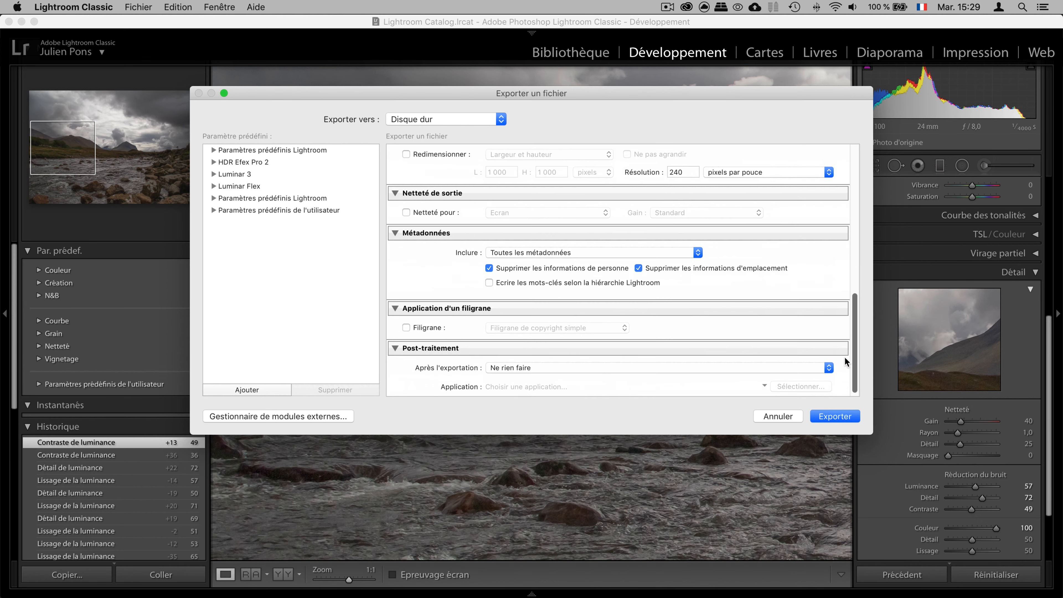
left_click(835, 415)
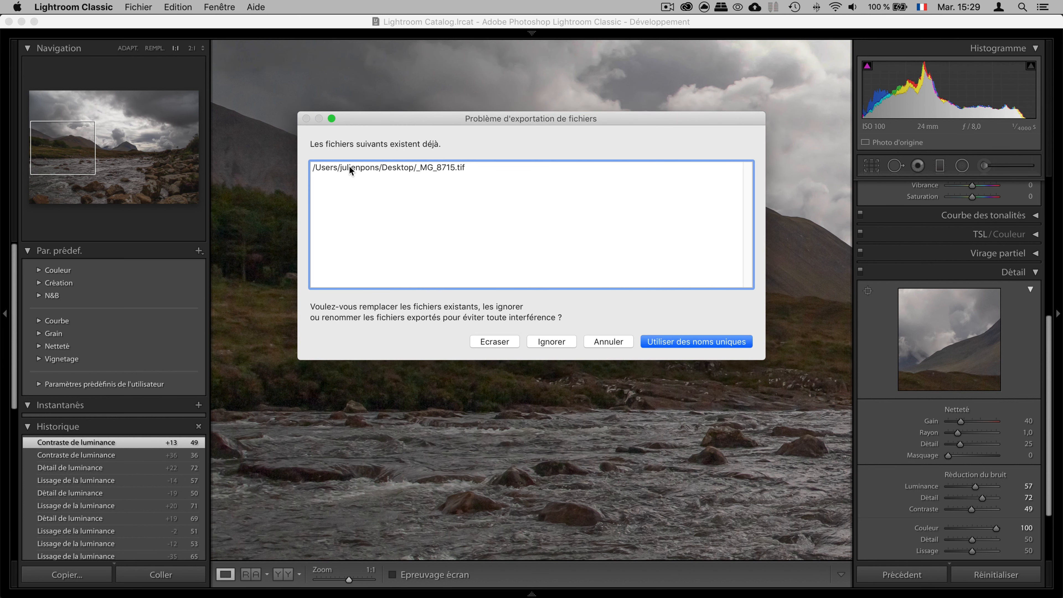
left_click(707, 342)
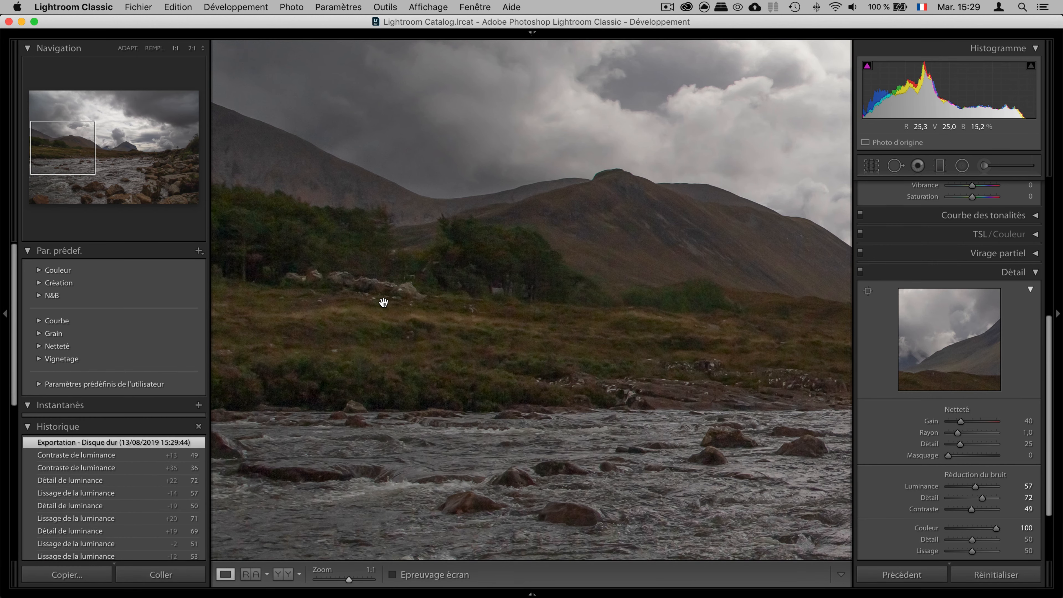
Switch to Photoshop and open _MG_8715-2.tif, _MG_8715.tif and _MG_8715_DxO.tif together from the Desktop
left_click(449, 595)
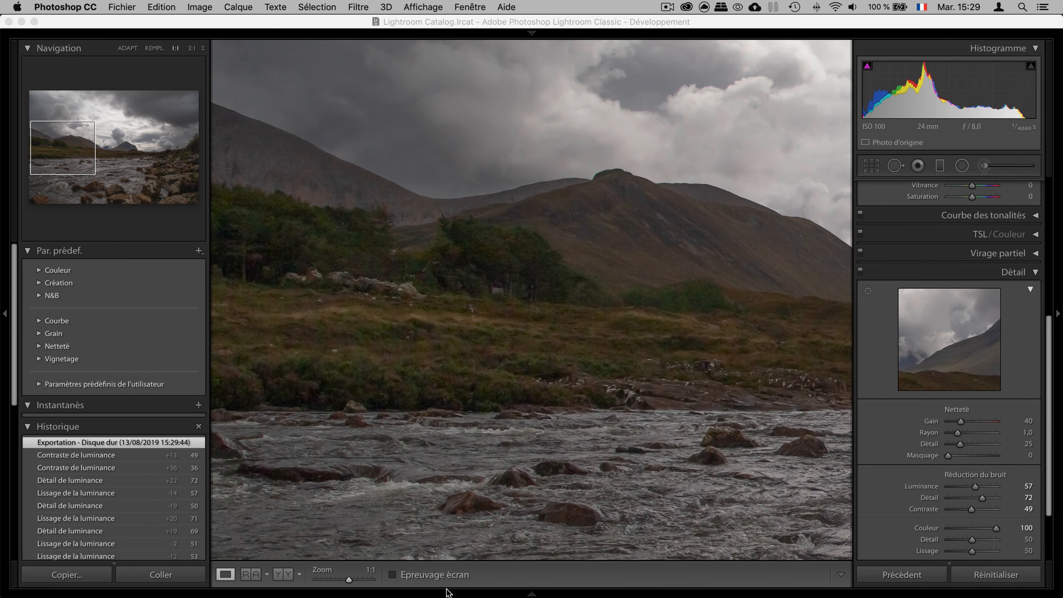
left_click(107, 5)
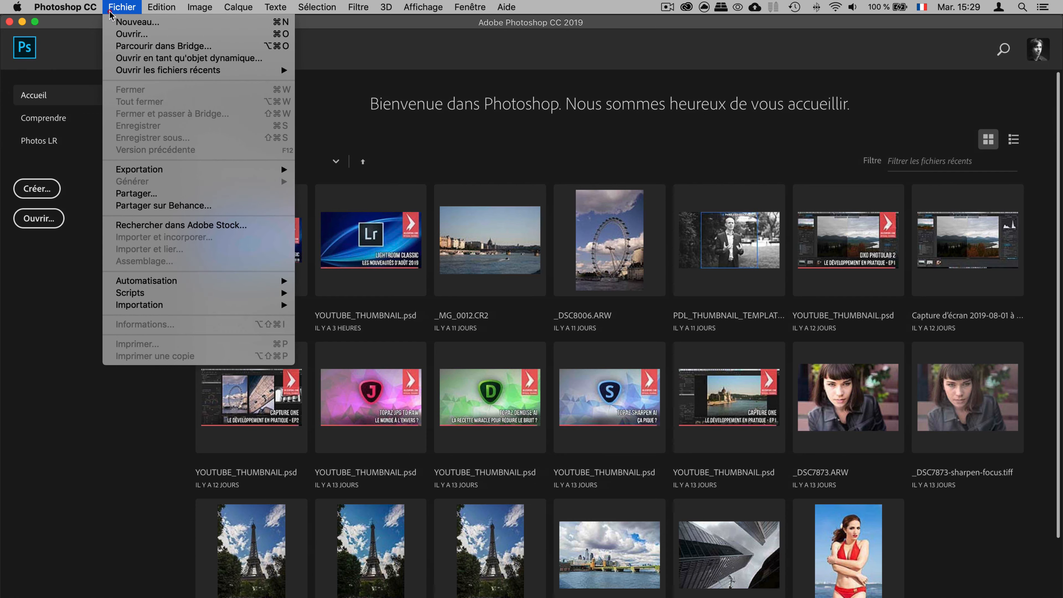
left_click(119, 34)
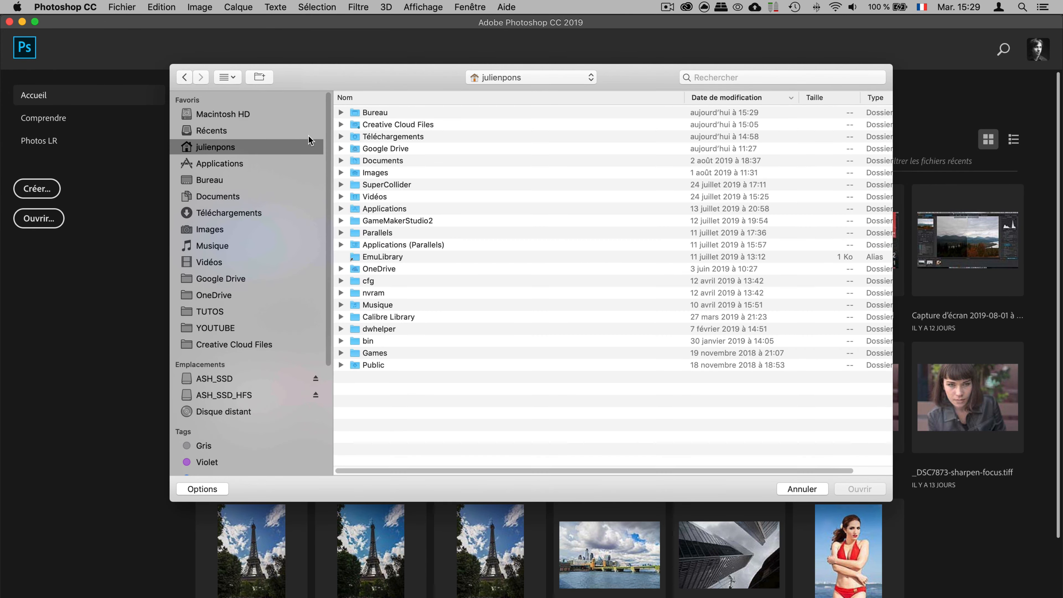
left_click(221, 179)
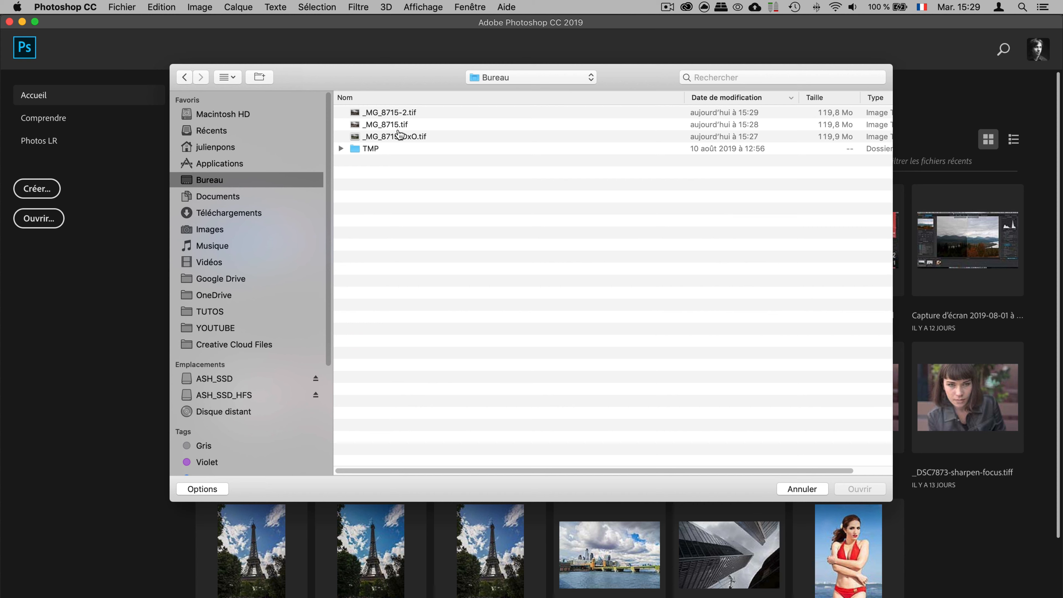
left_click(397, 126)
left_click(420, 137)
left_click(405, 125, "super")
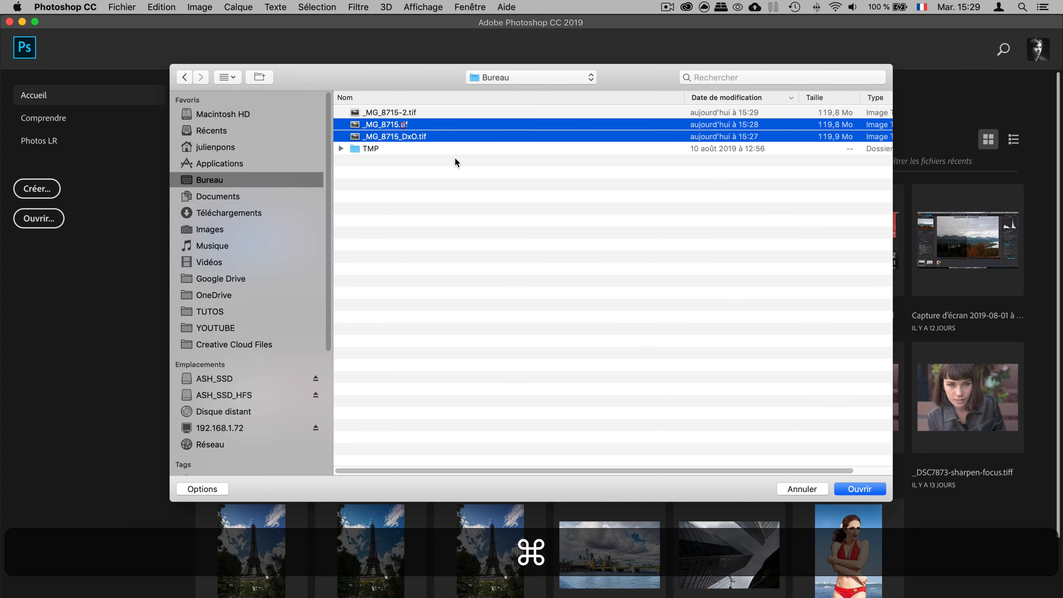
left_click(400, 111, "super")
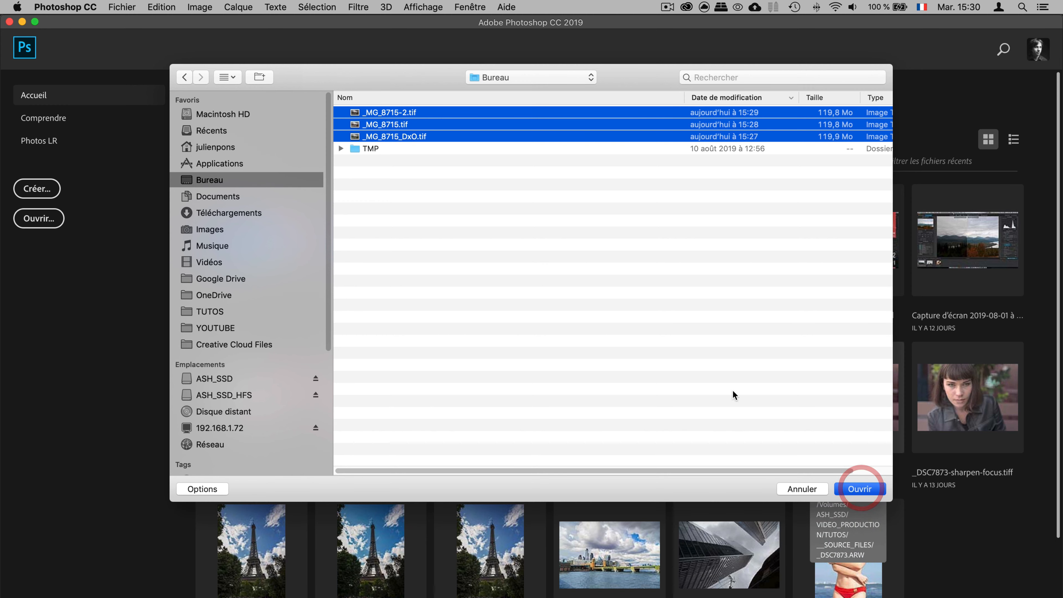
key("Return")
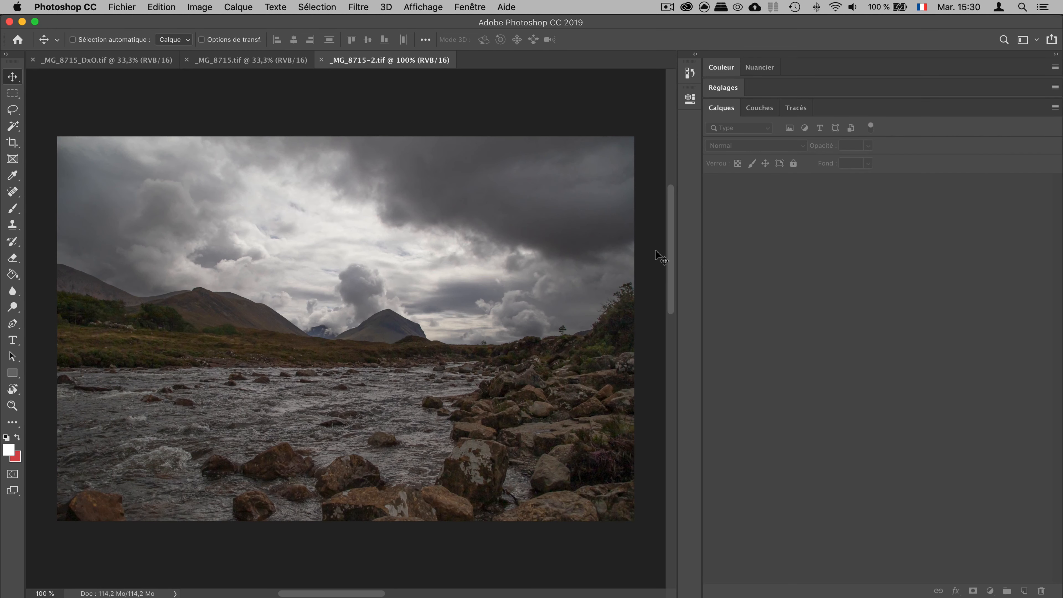
Narrow the side panels and tile the three open images as three horizontal strips
left_click_drag(700, 254, 1052, 281)
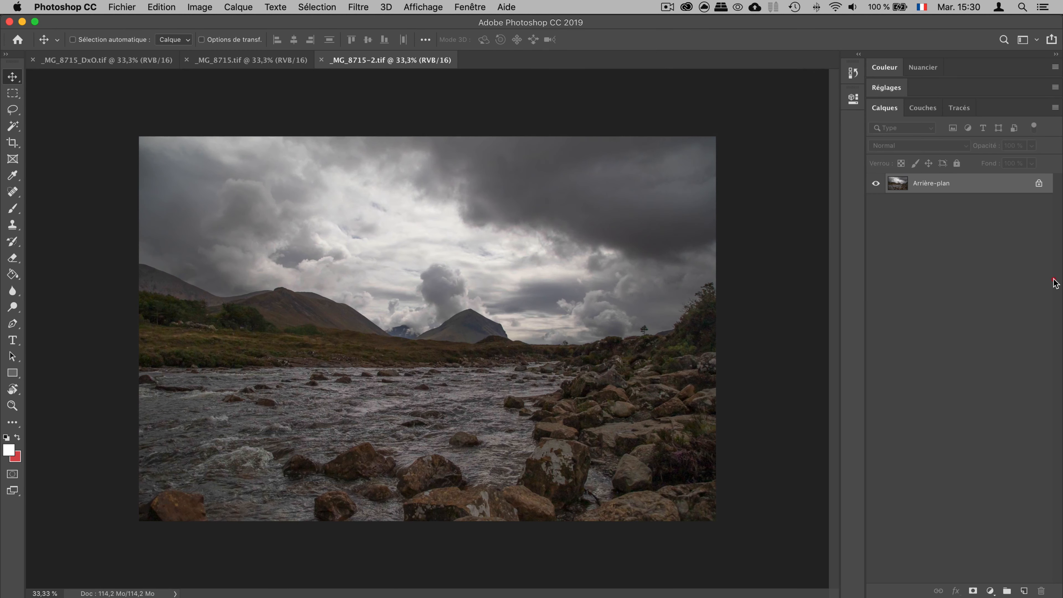
left_click(422, 7)
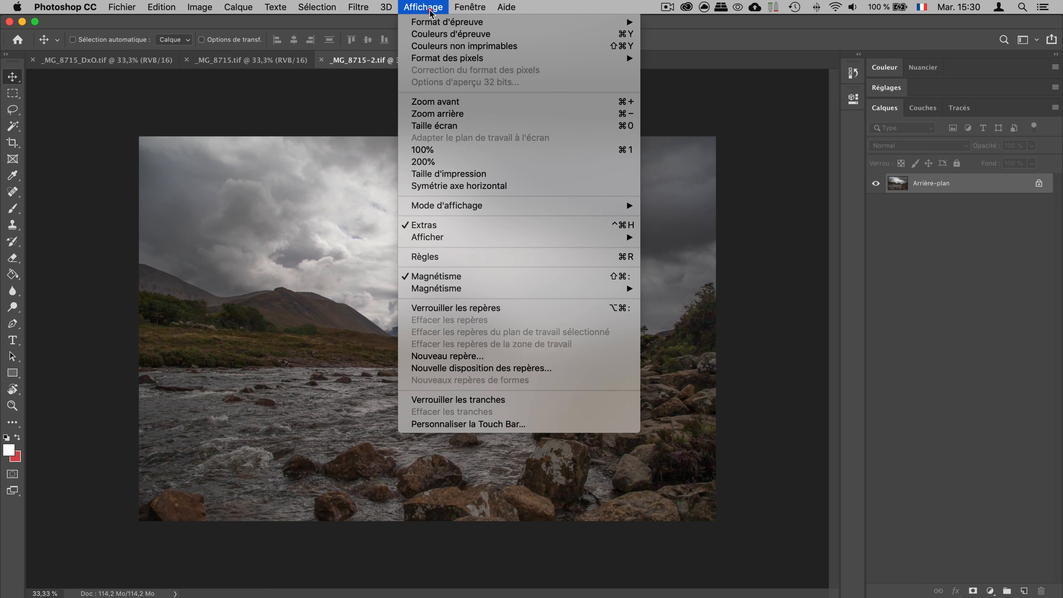
mouse_move(459, 9)
mouse_move(543, 23)
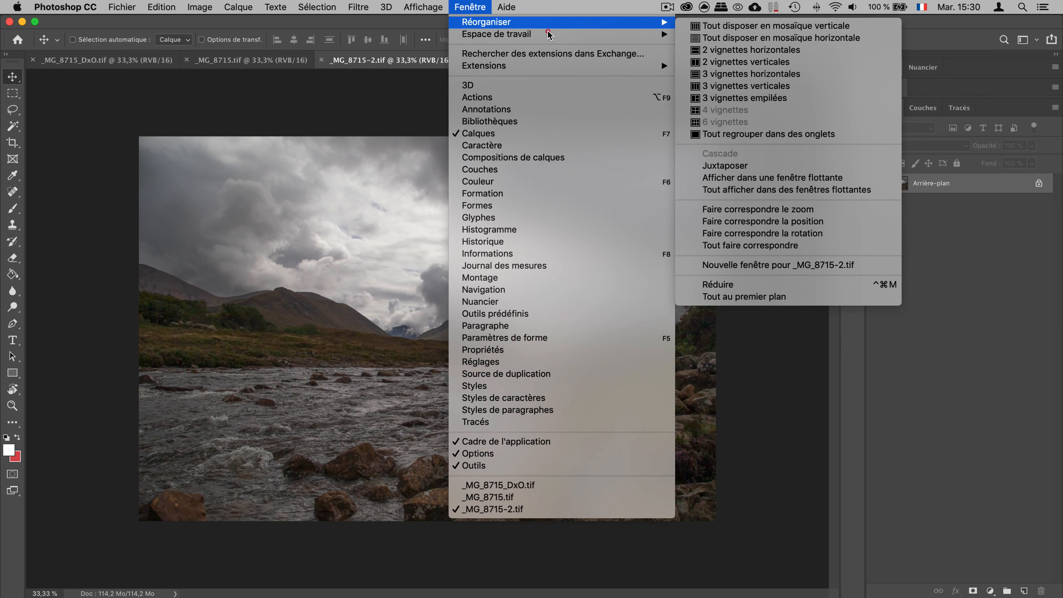
left_click(826, 74)
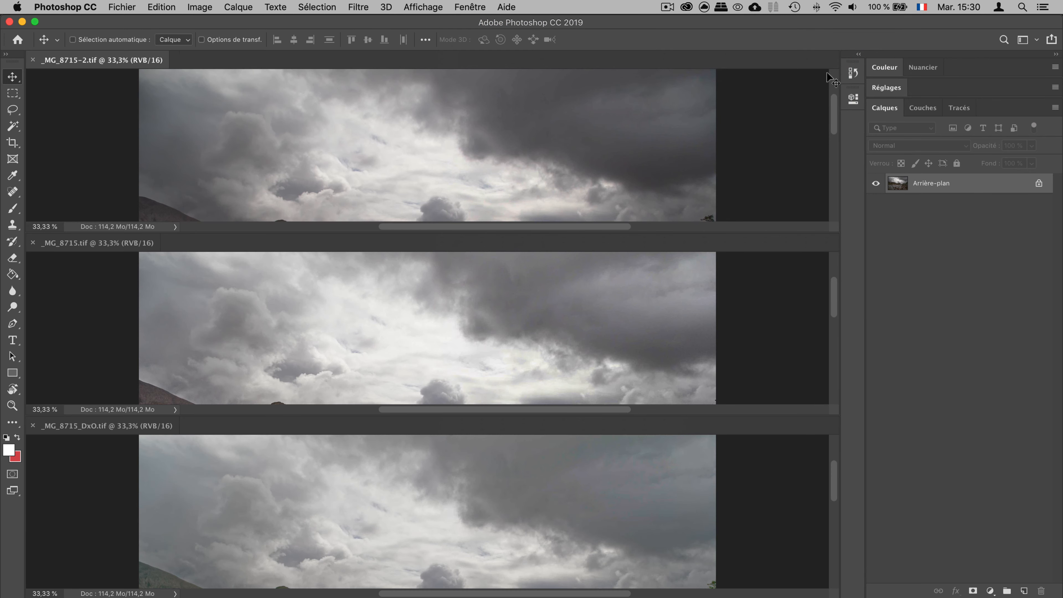
Arrange the three open images side by side as three vertical tiles
left_click(422, 7)
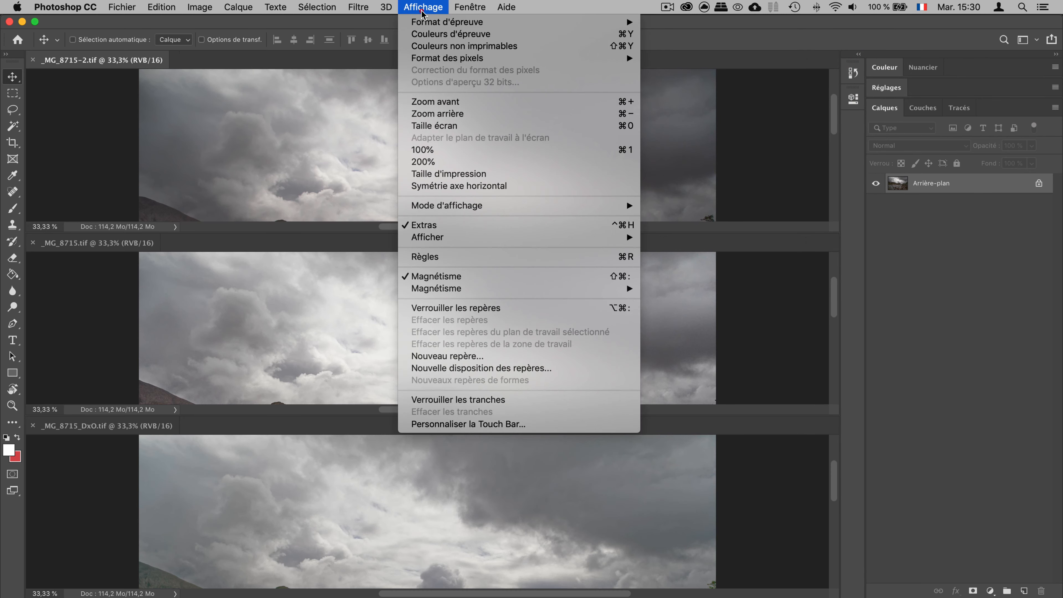
mouse_move(470, 6)
left_click(792, 88)
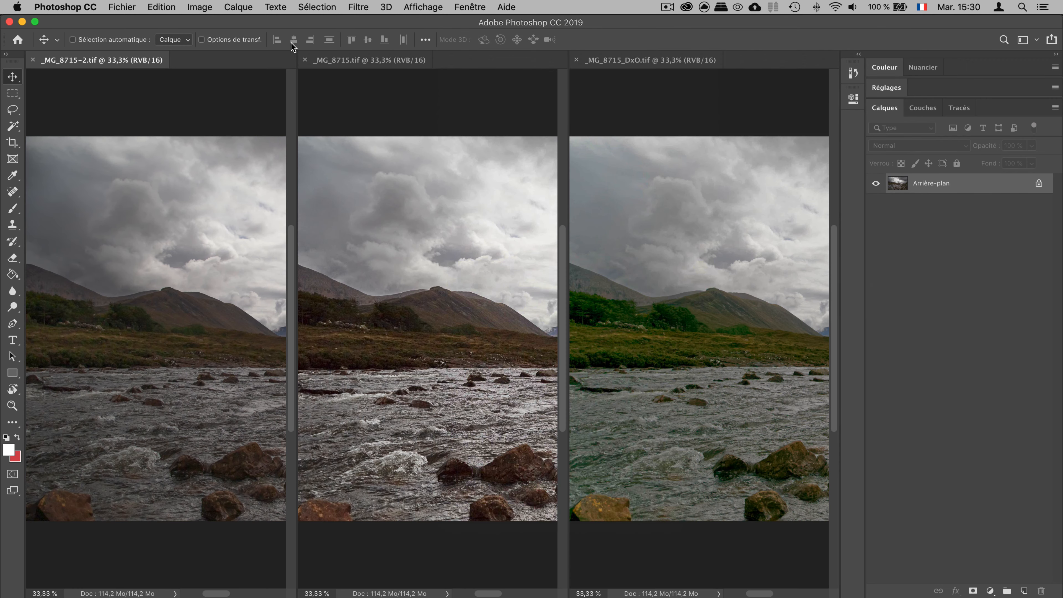
Zoom all three images together to 50% on the trees and collapse the side panels to icons
left_click(13, 405)
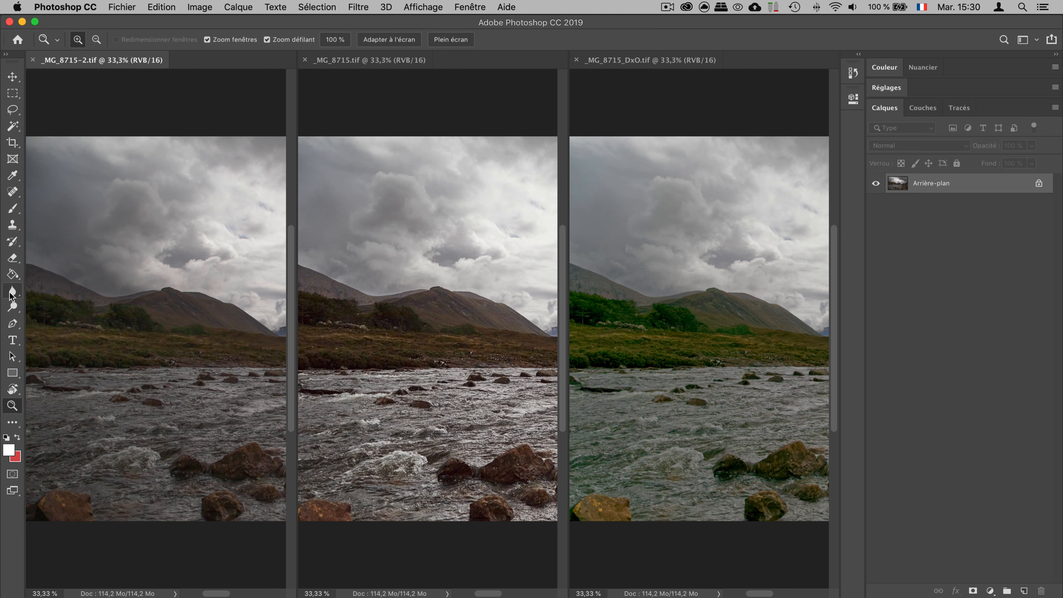
key("h")
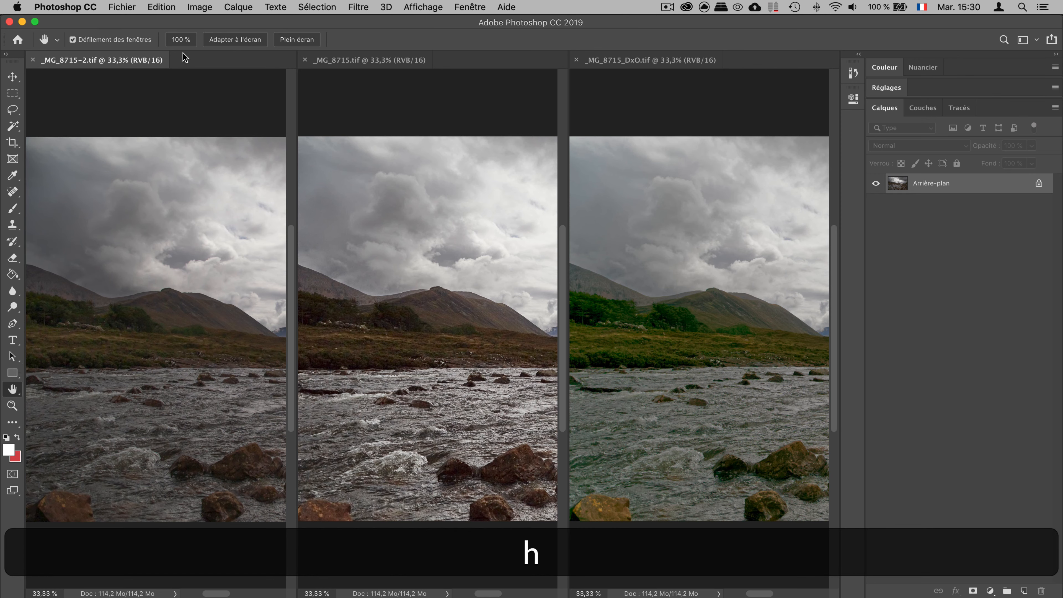
key("z")
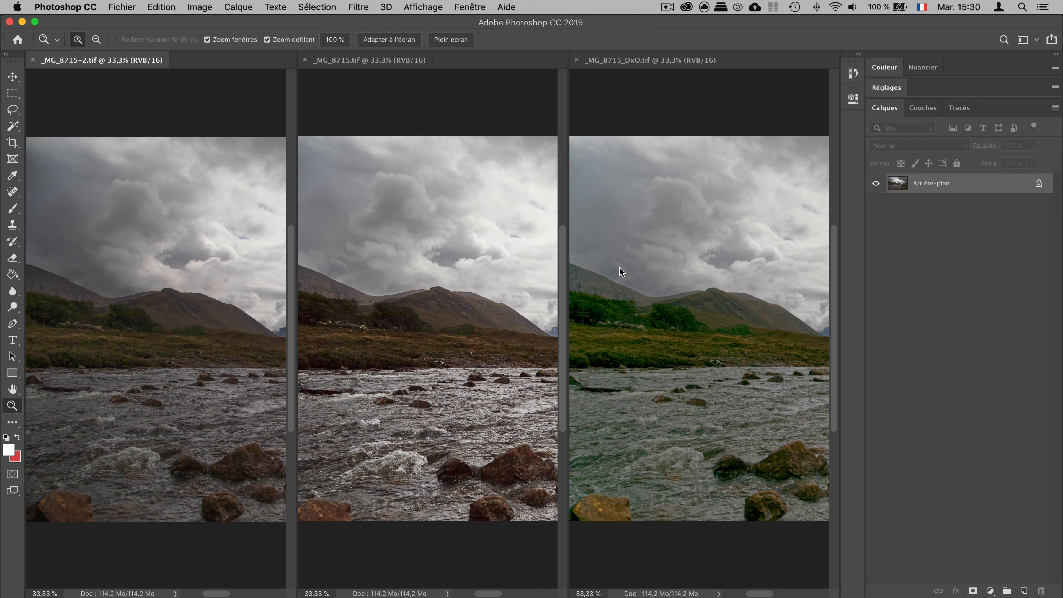
left_click(612, 317)
left_click(613, 316, "shift")
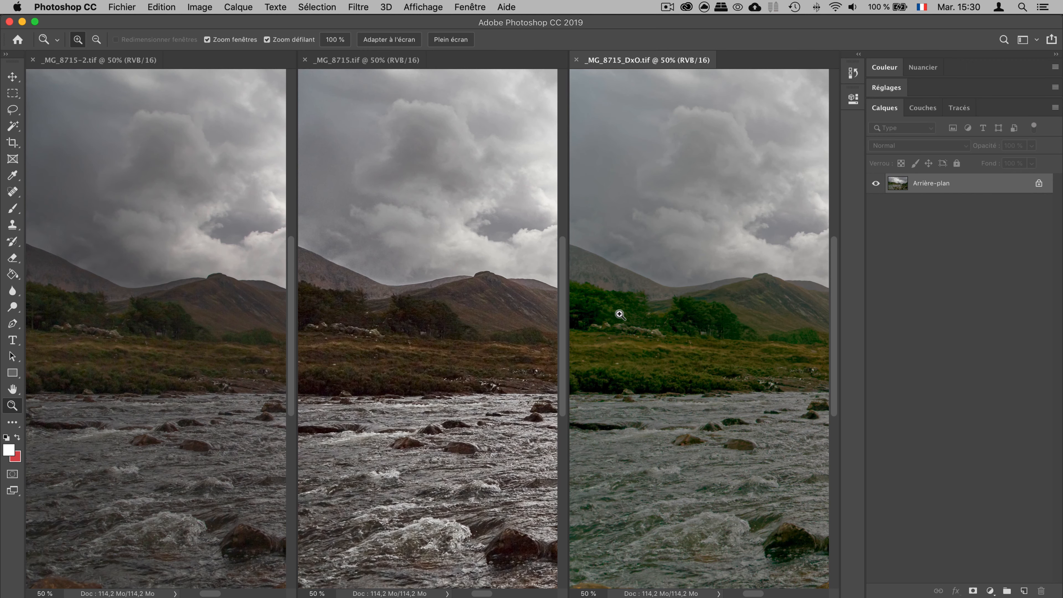
left_click(1056, 54)
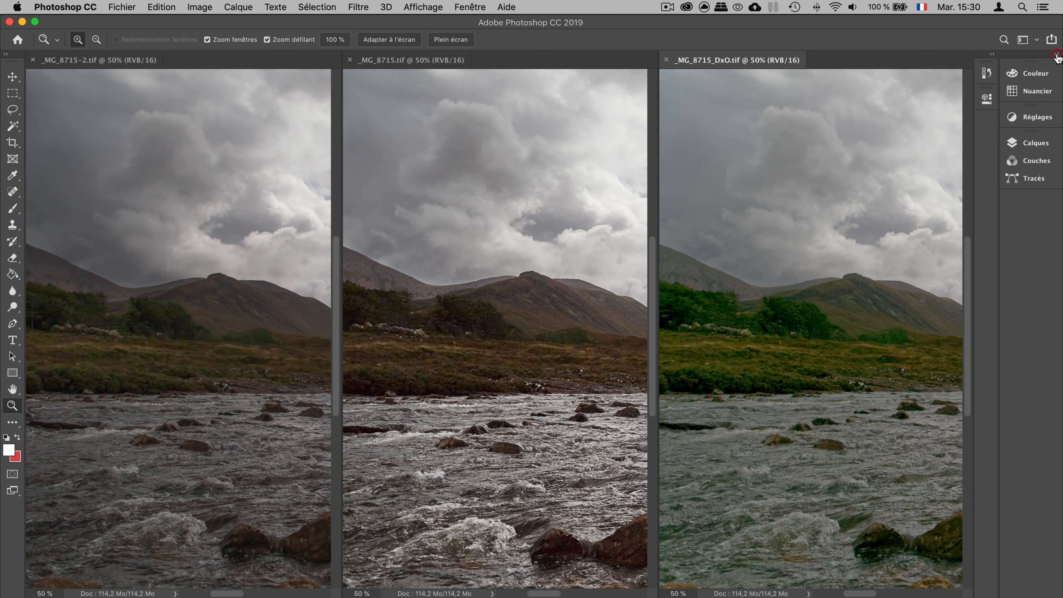
Magnify all three images in sync to 200% and compare noise and detail in the dark trees
left_click(770, 359, "shift")
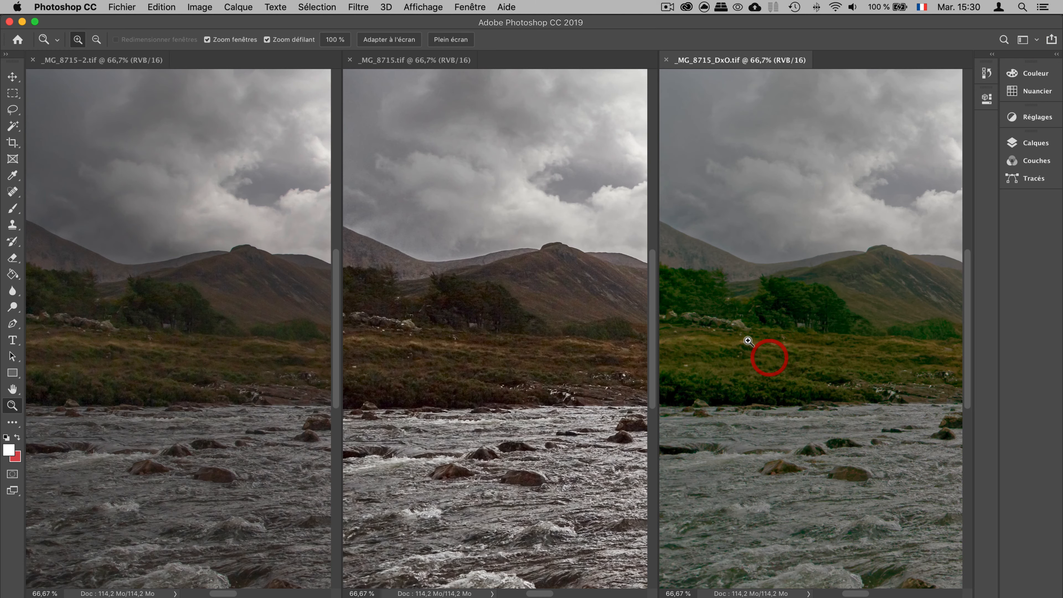
left_click(768, 333, "shift")
left_click(769, 328, "shift")
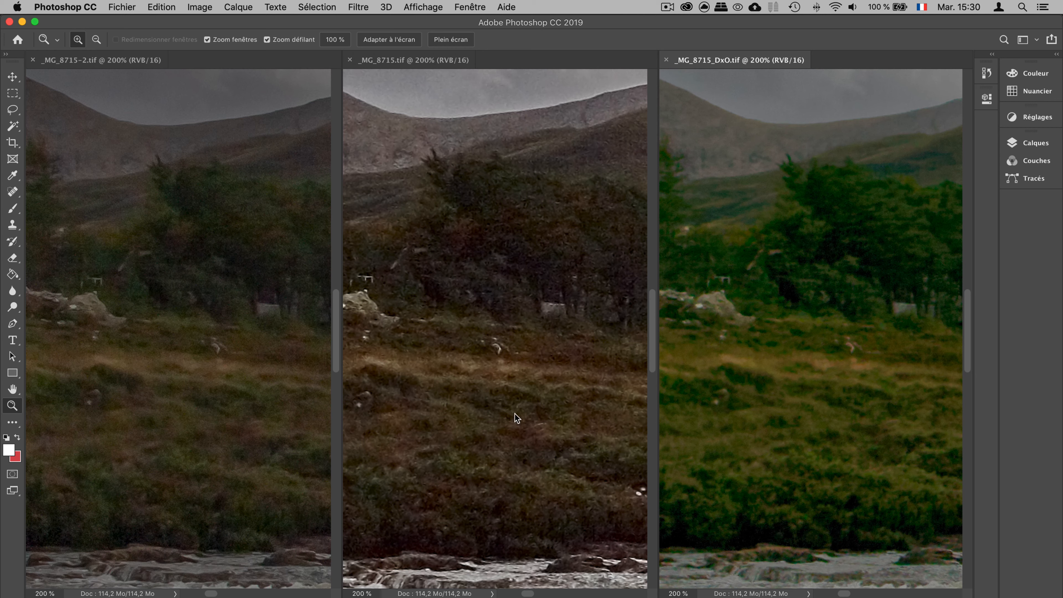
left_click(13, 389)
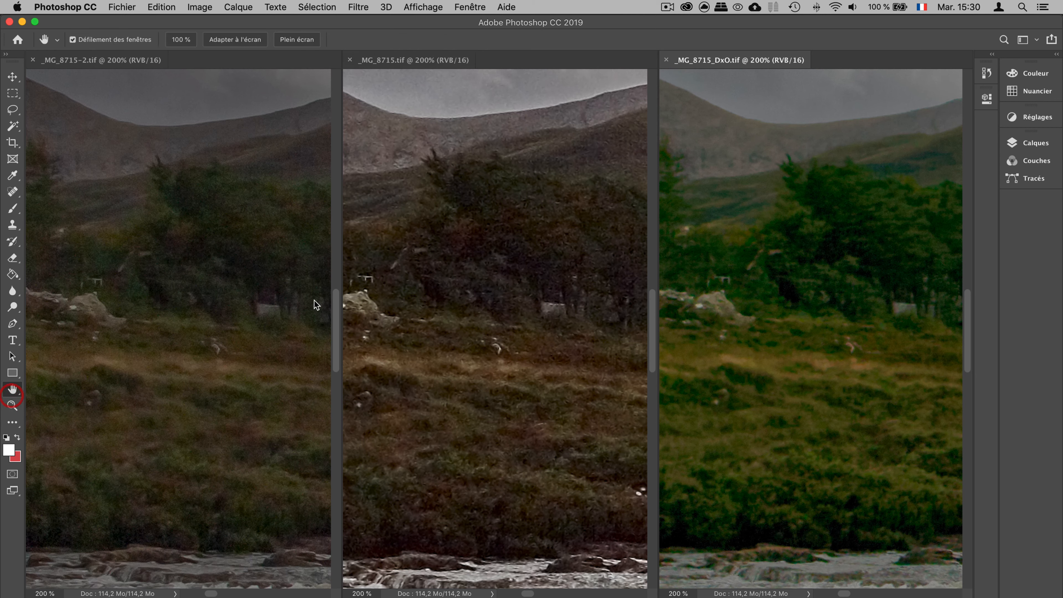
left_click(521, 243)
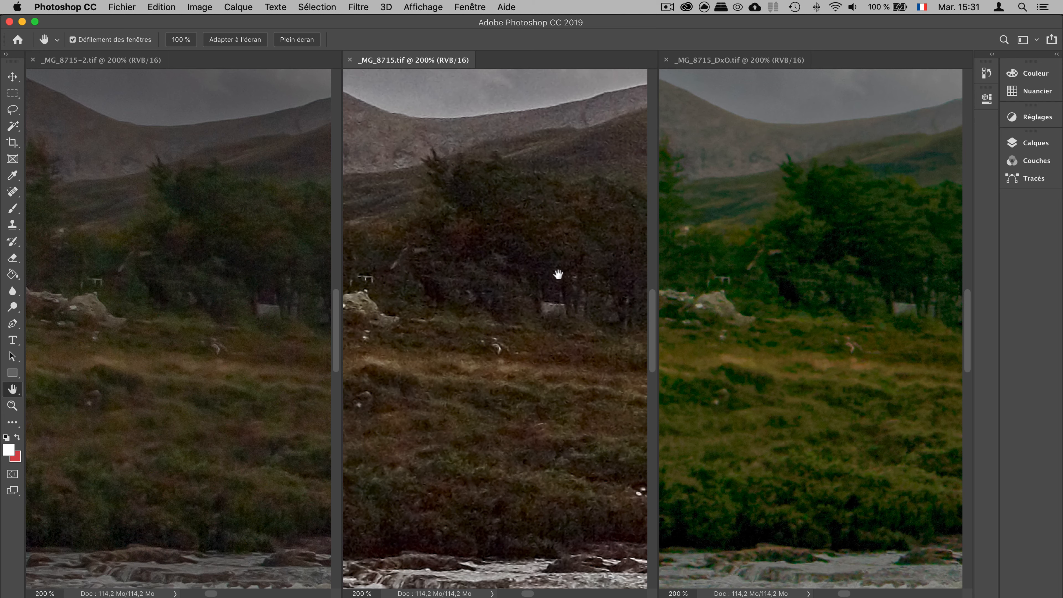
left_click_drag(560, 275, 450, 257)
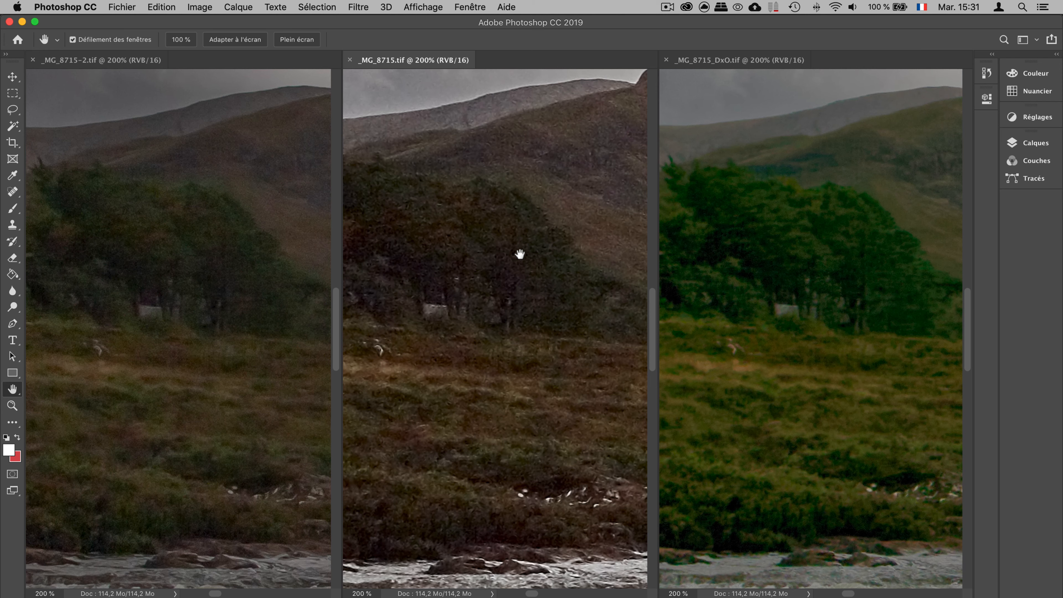
left_click_drag(469, 264, 551, 266)
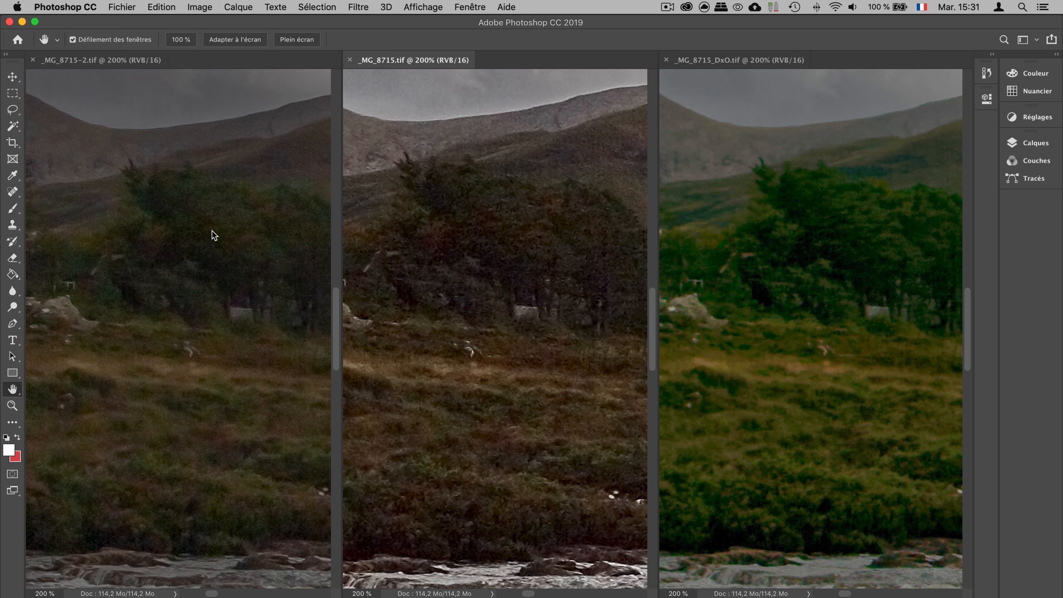
Compare noise, colour and texture on the hillside across the three images at 200%
left_click(854, 318)
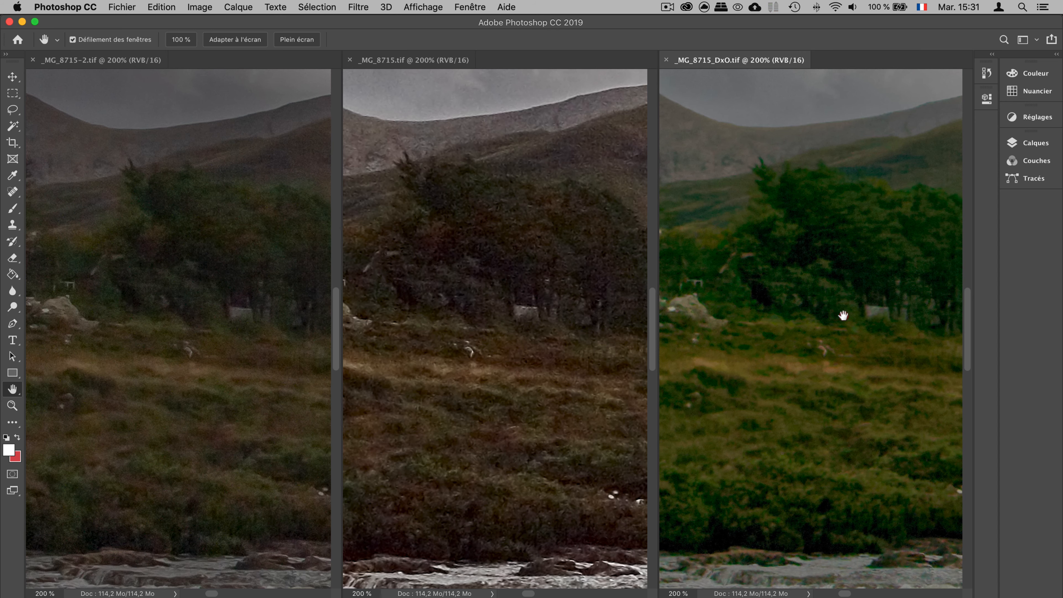
left_click_drag(847, 302, 719, 304)
left_click_drag(783, 266, 686, 326)
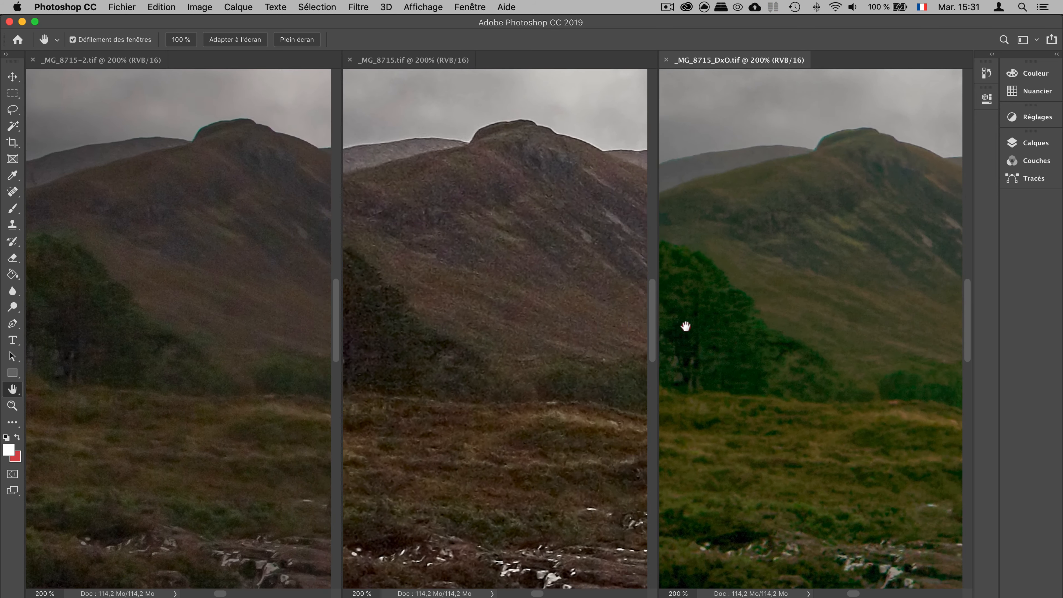
left_click_drag(843, 359, 735, 297)
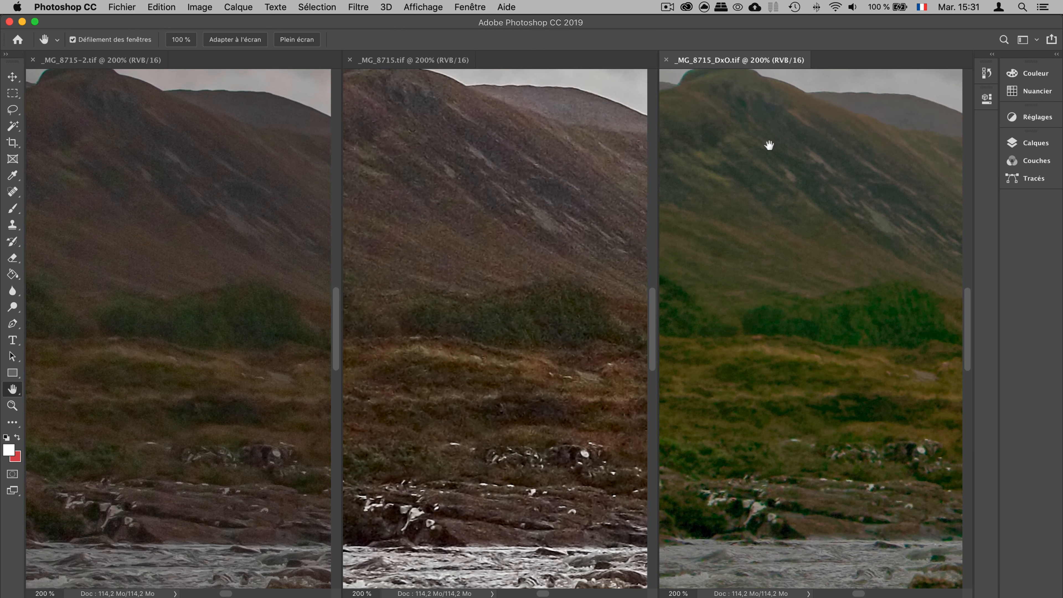
left_click(533, 134)
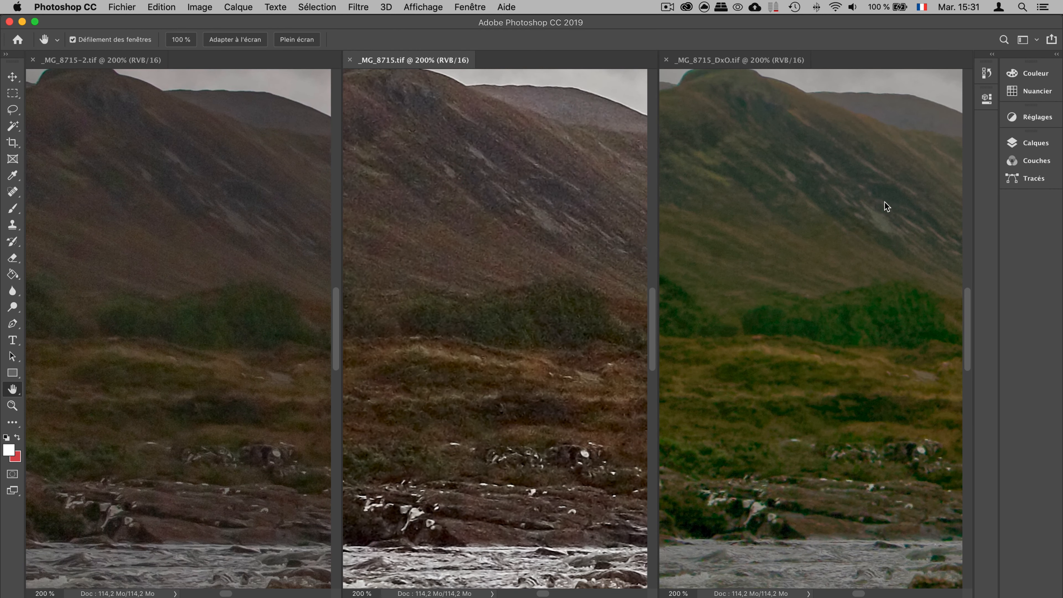
left_click(815, 213)
left_click_drag(826, 209, 766, 171)
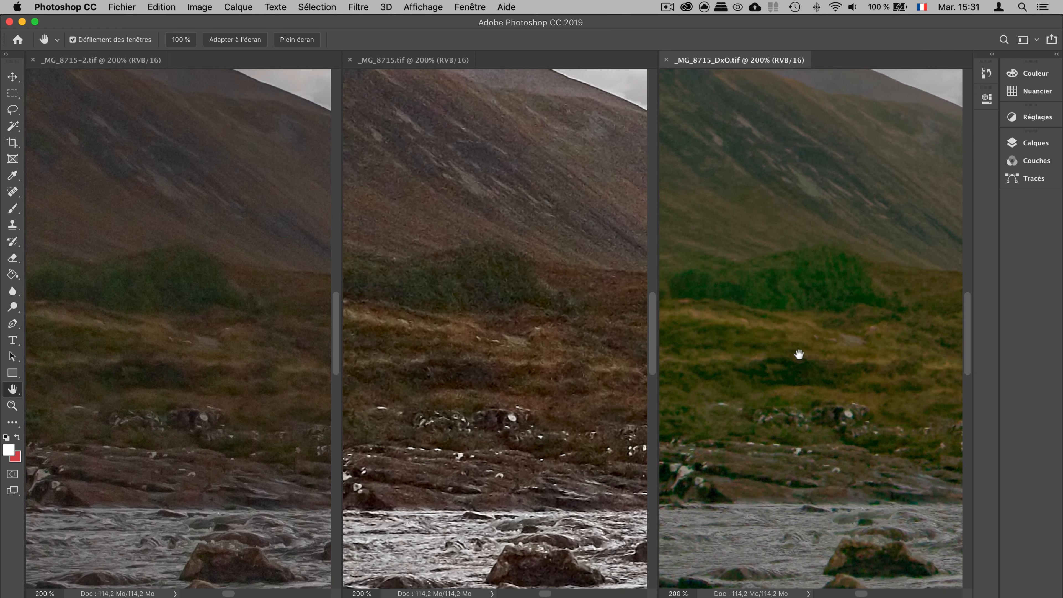
scroll(799, 354, "up", 5)
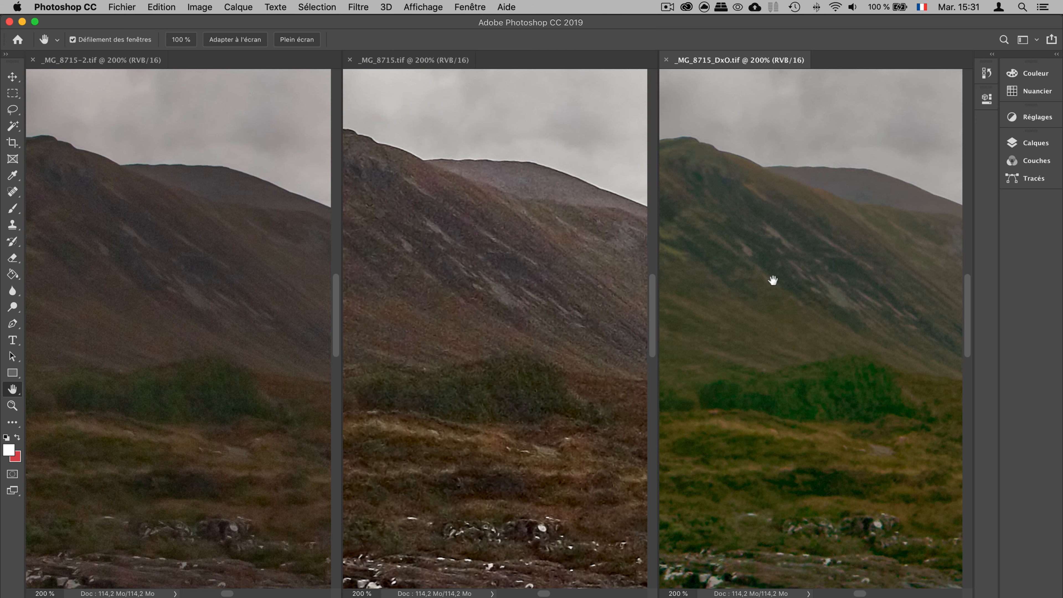
Compare the tree shadows, moorland grass and sky above the ridge across the three images at 200%
left_click(517, 315)
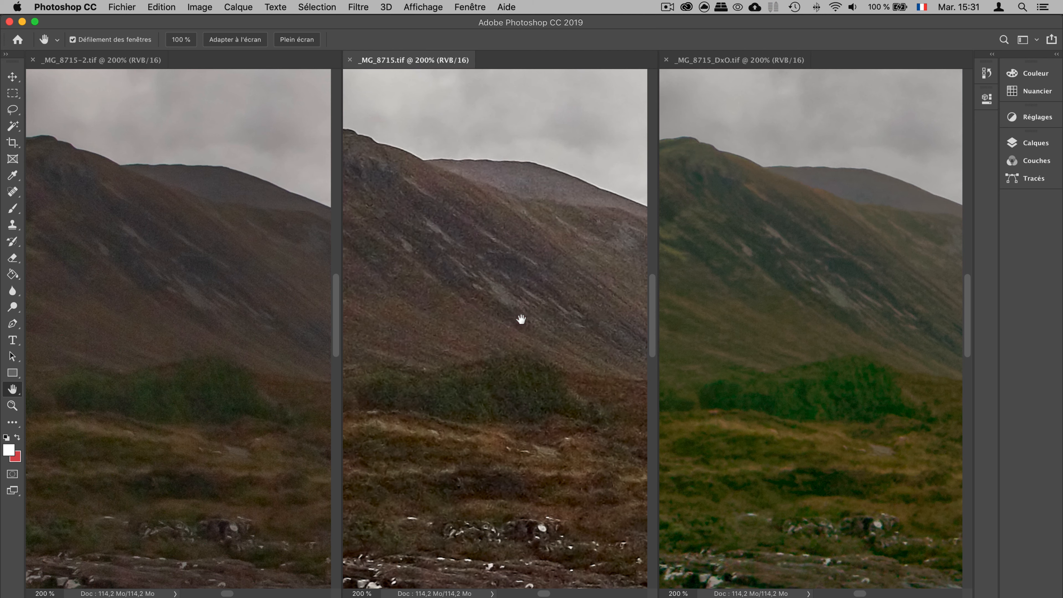
scroll(569, 414, "down", 6)
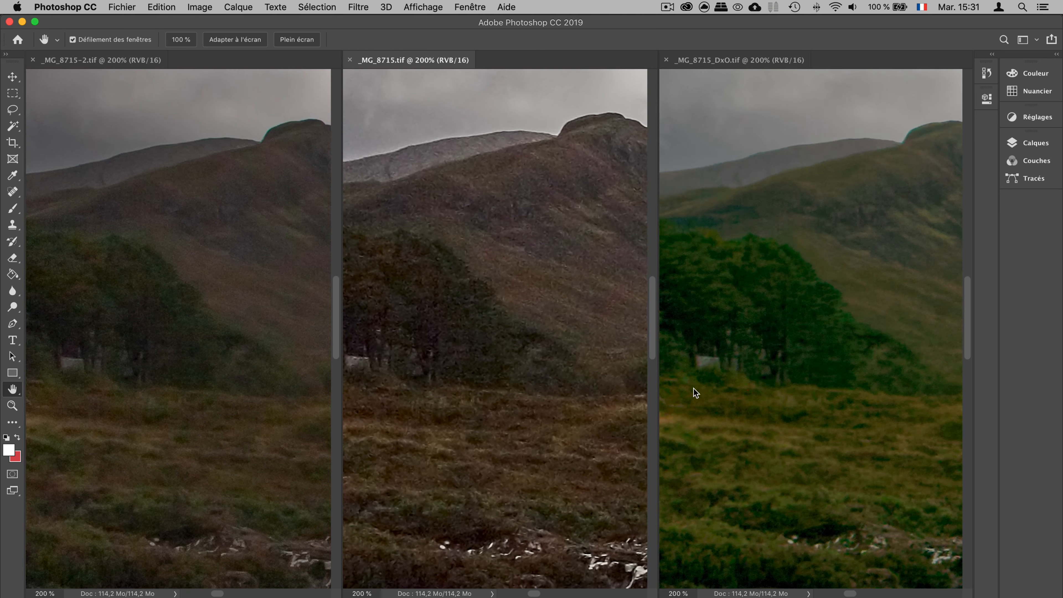
left_click_drag(483, 378, 536, 313)
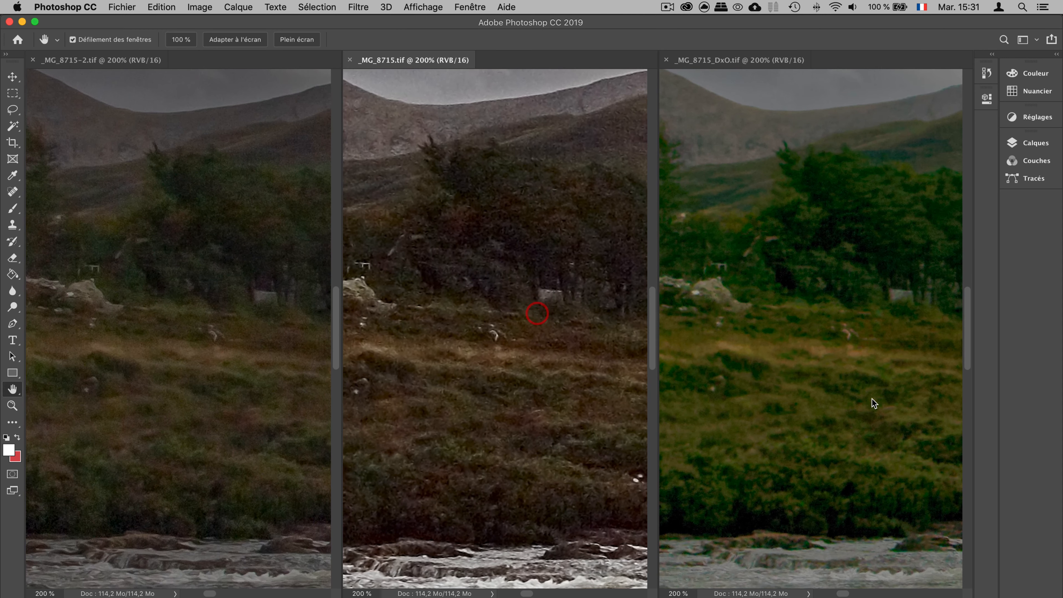
left_click_drag(855, 329, 760, 321)
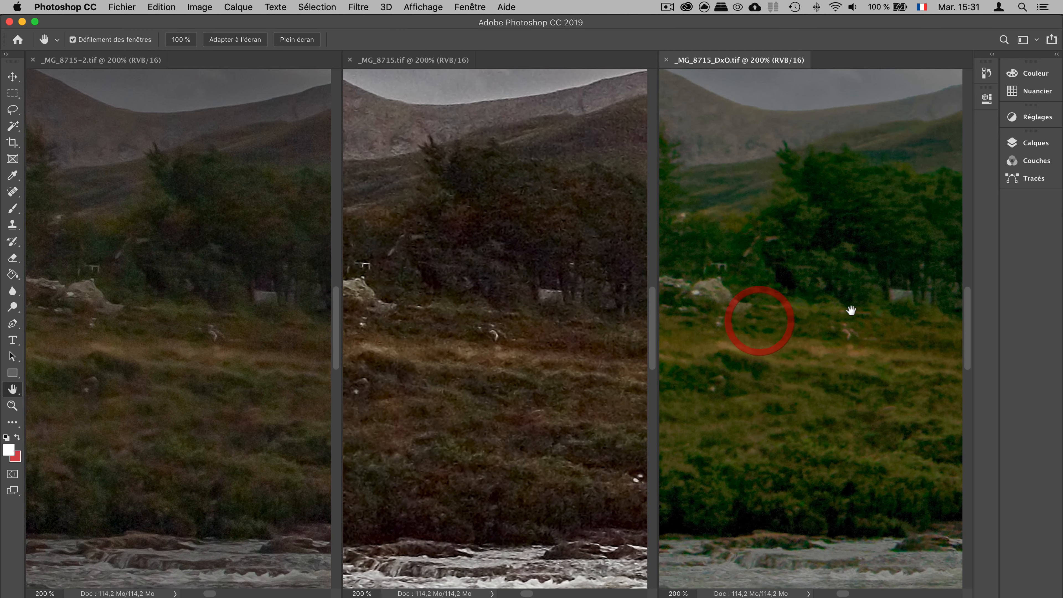
left_click_drag(855, 310, 697, 311)
left_click(591, 304)
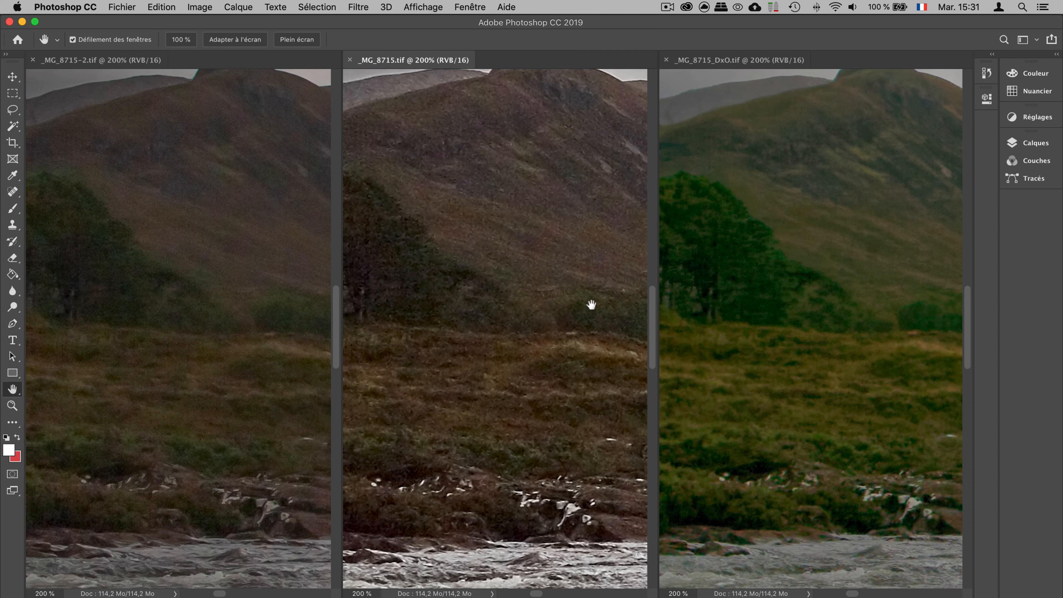
left_click_drag(591, 304, 632, 323)
left_click_drag(430, 392, 545, 409)
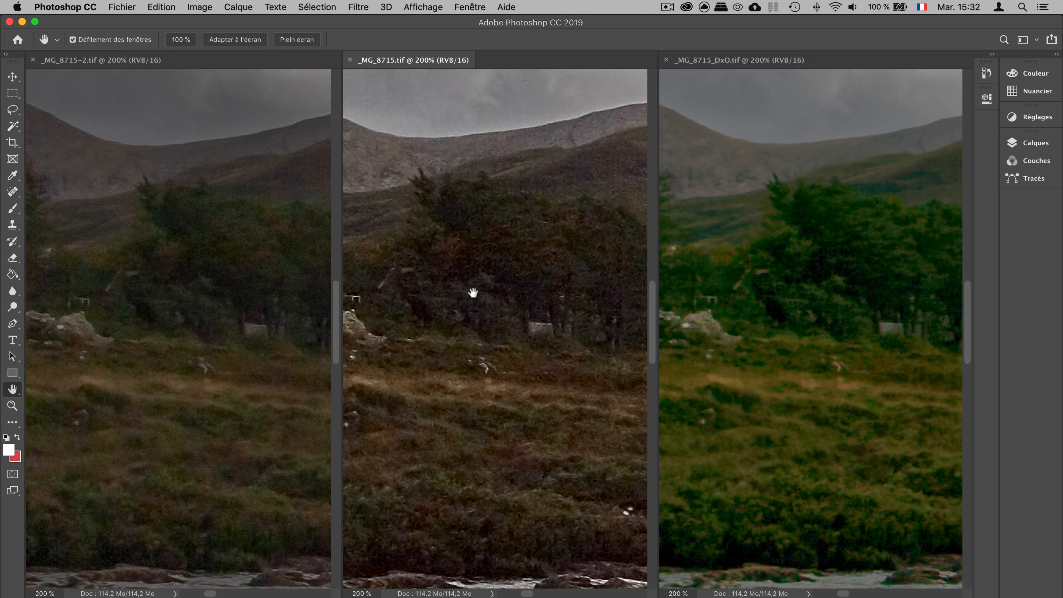
left_click_drag(450, 262, 492, 397)
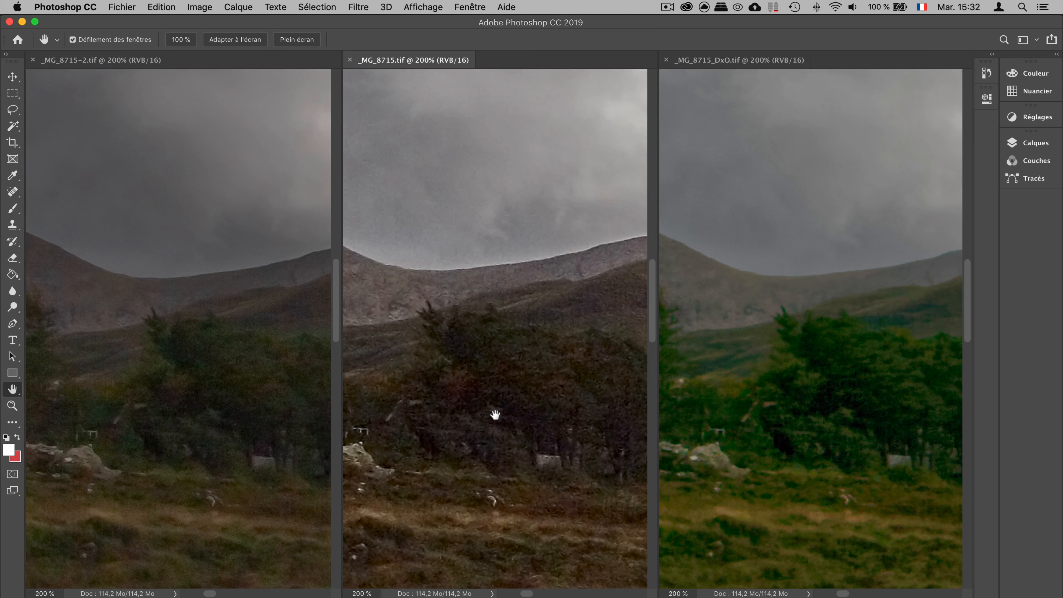
left_click_drag(510, 477, 429, 325)
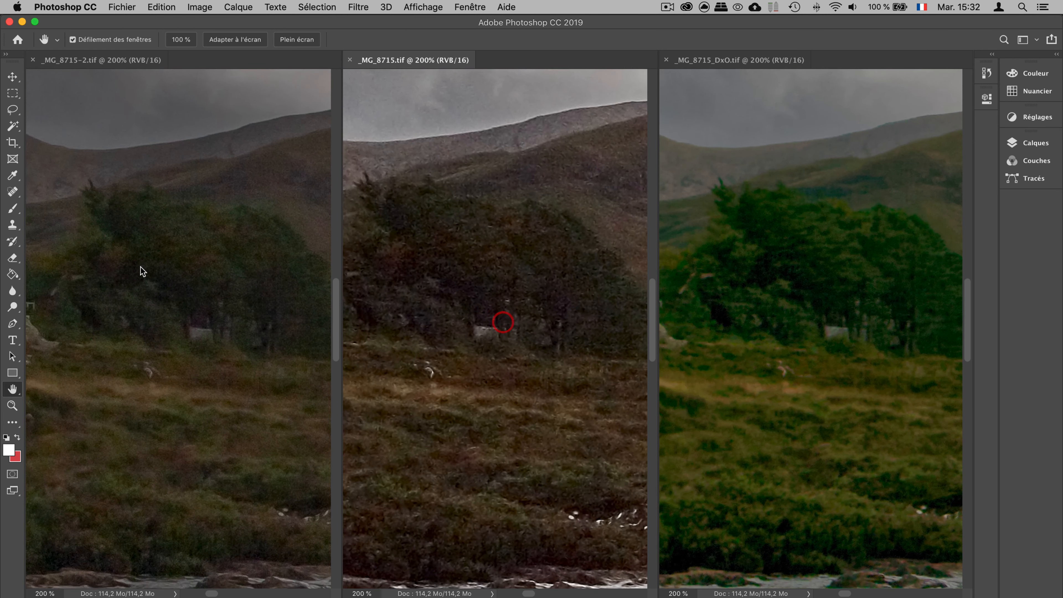
Zoom all three images out to 50% in sync and compare the landscape from the trees across to the distant central peak
left_click(11, 405)
left_click(487, 332, "alt")
left_click(487, 332, "alt")
left_click(486, 332, "alt")
left_click(487, 332, "alt")
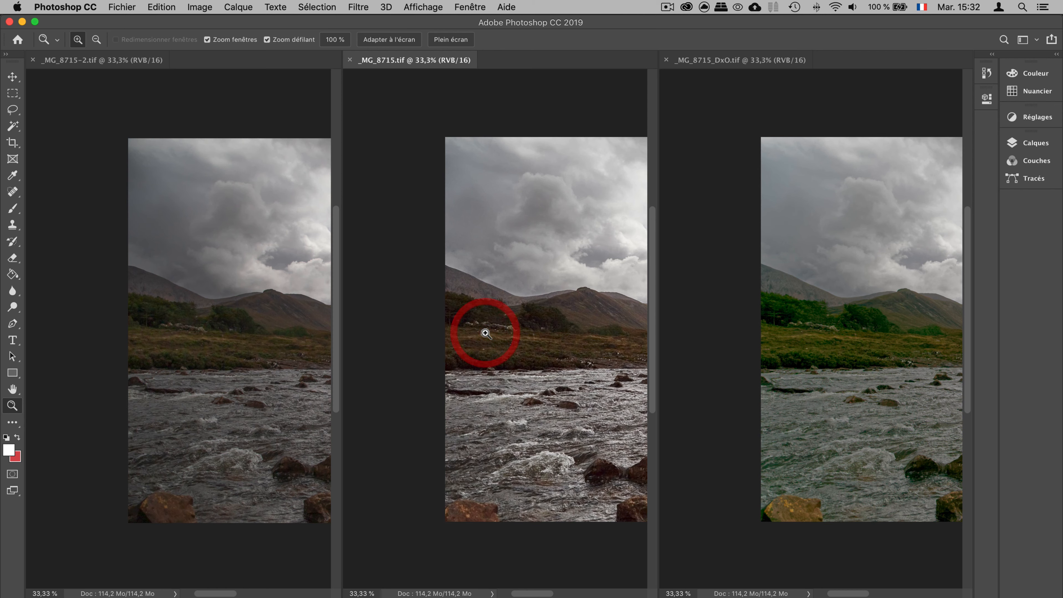
left_click(482, 301)
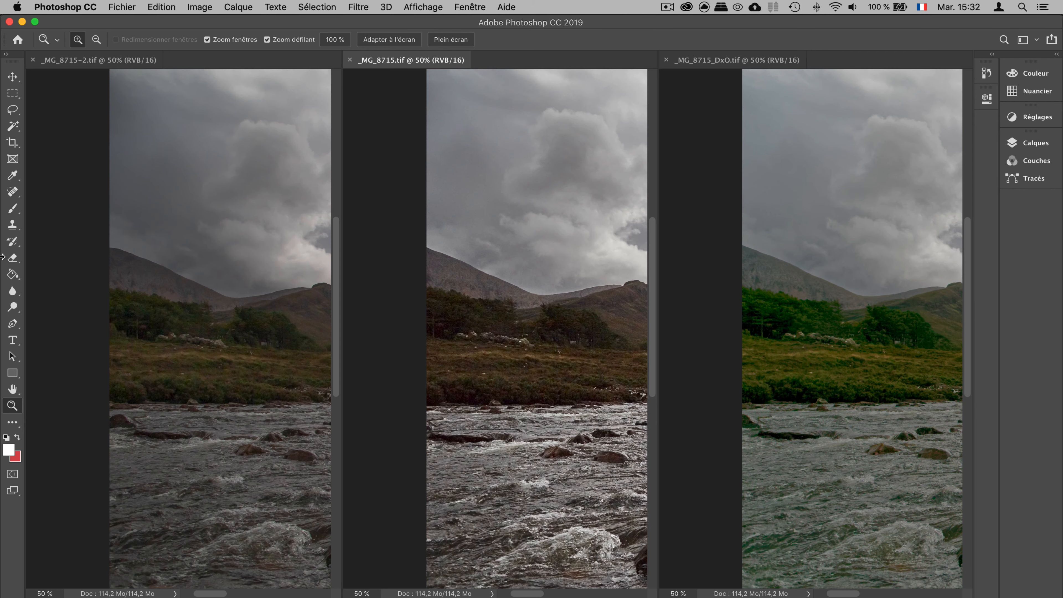
key("h")
left_click_drag(501, 322, 458, 309)
mouse_move(527, 307)
left_mouse_down()
mouse_move(553, 303)
mouse_move(541, 311)
left_mouse_up()
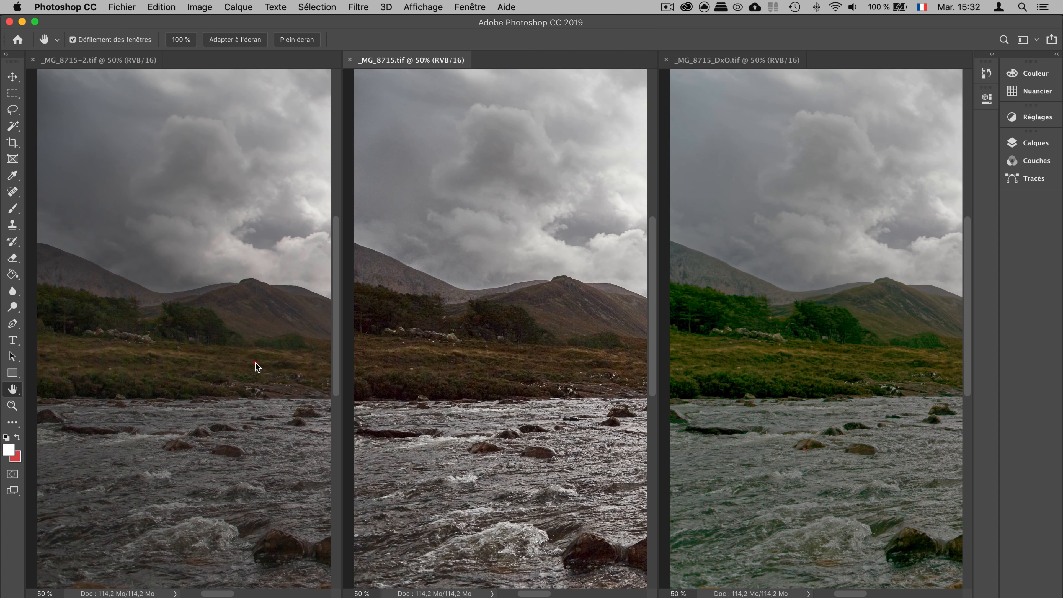
left_click_drag(254, 367, 133, 351)
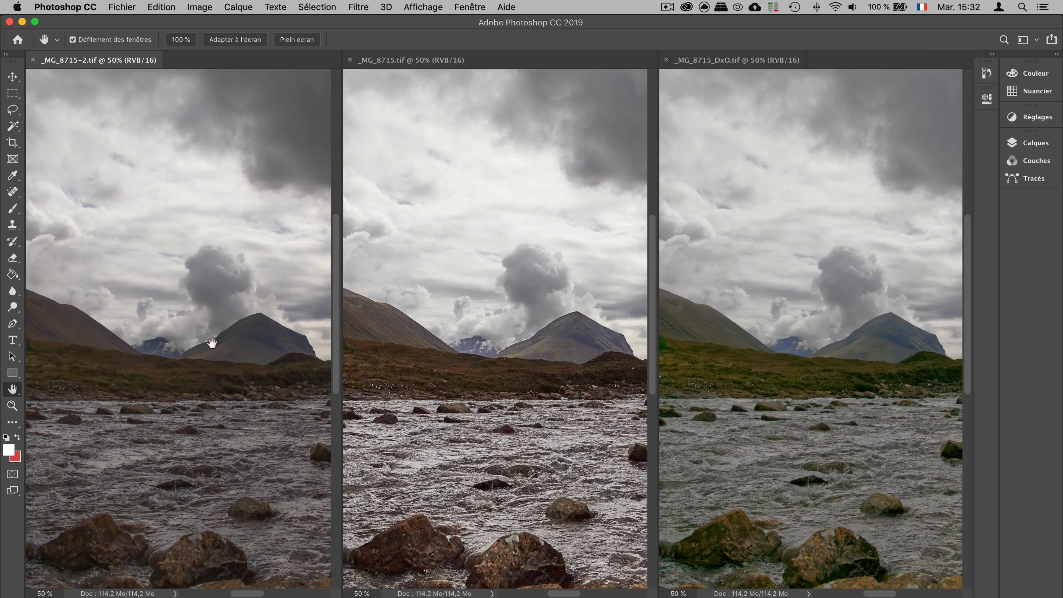
Compare the clouds, river and rocky bank beyond the central peak across the three images at 50%
left_click_drag(212, 343, 62, 350)
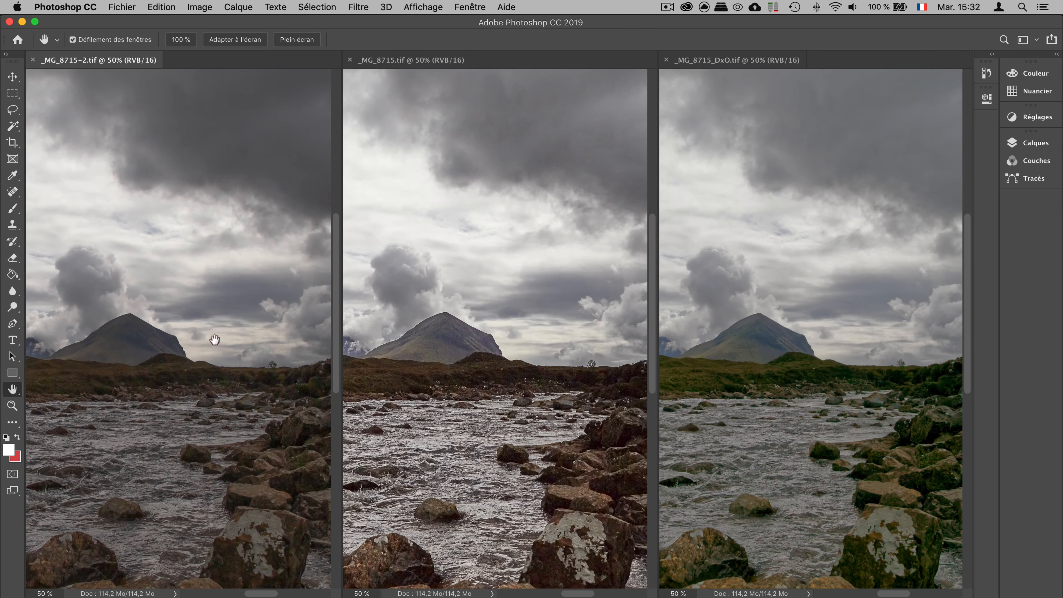
mouse_move(247, 342)
left_mouse_down()
mouse_move(121, 339)
mouse_move(266, 346)
left_mouse_up()
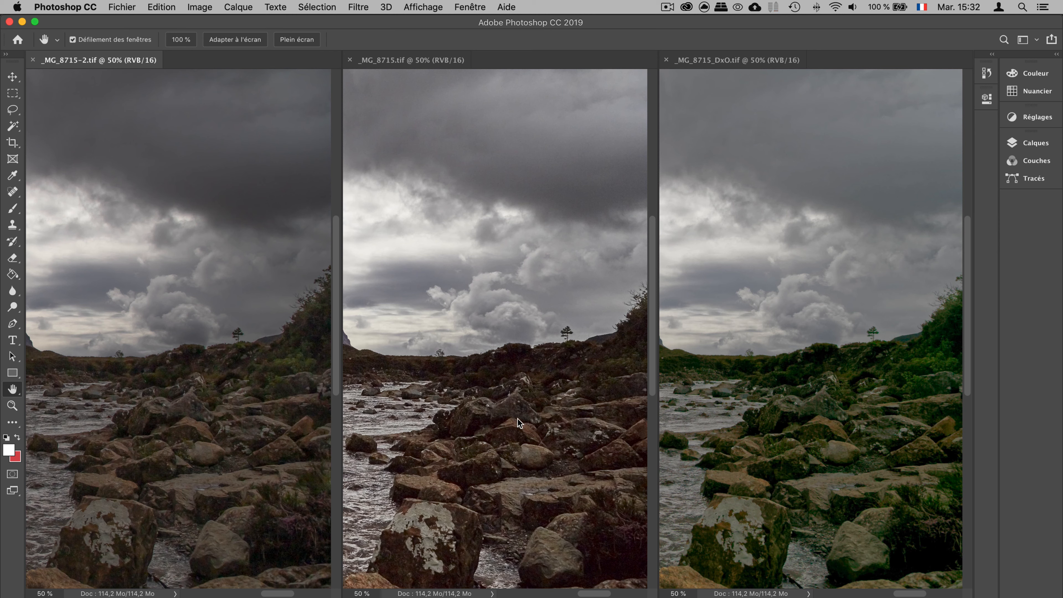
left_click(523, 435)
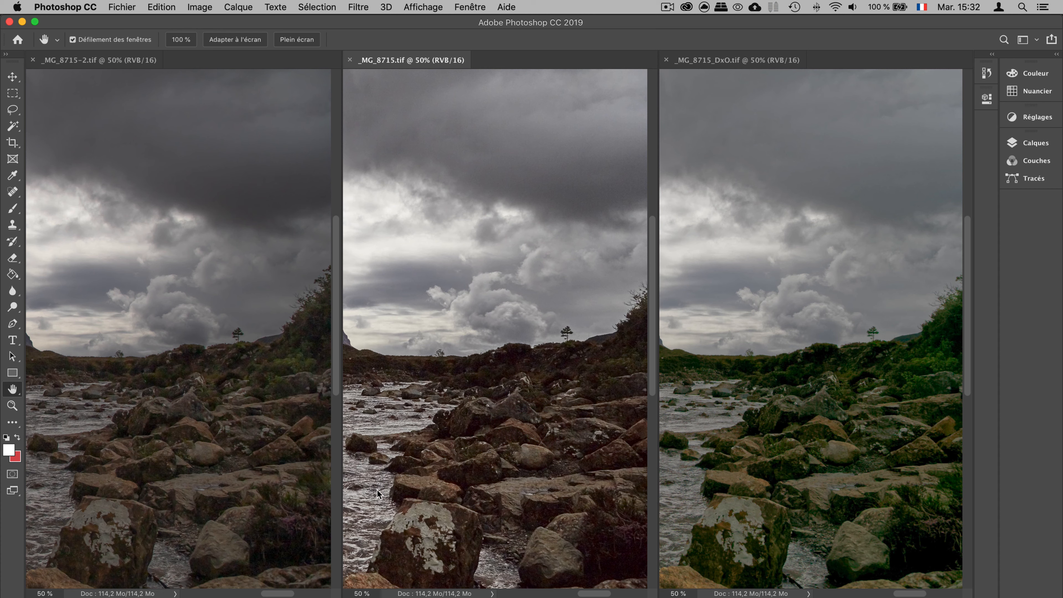
left_click(791, 427)
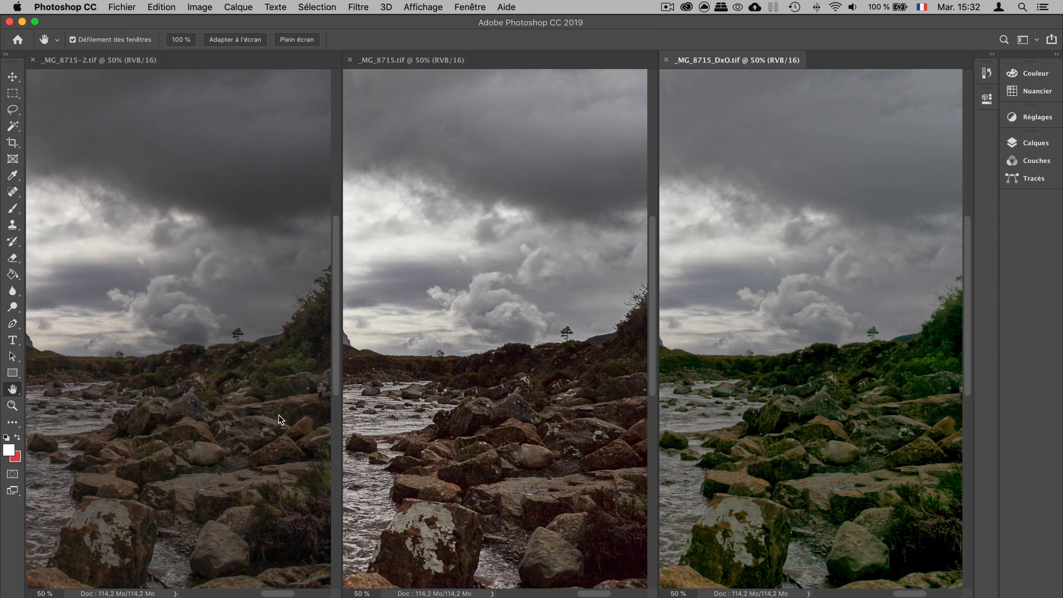
Pan the three images in sync to the tree-covered hillside and back to the rocky bank, comparing colour and contrast
left_click_drag(184, 413, 354, 413)
left_click_drag(221, 416, 399, 420)
left_click_drag(309, 416, 226, 412)
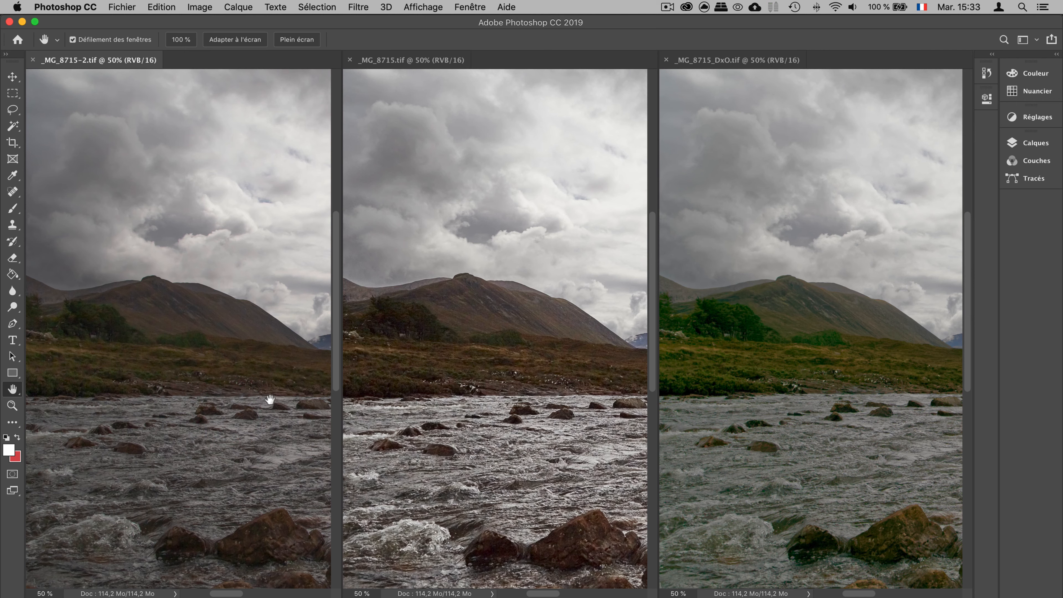
left_click_drag(273, 401, 175, 395)
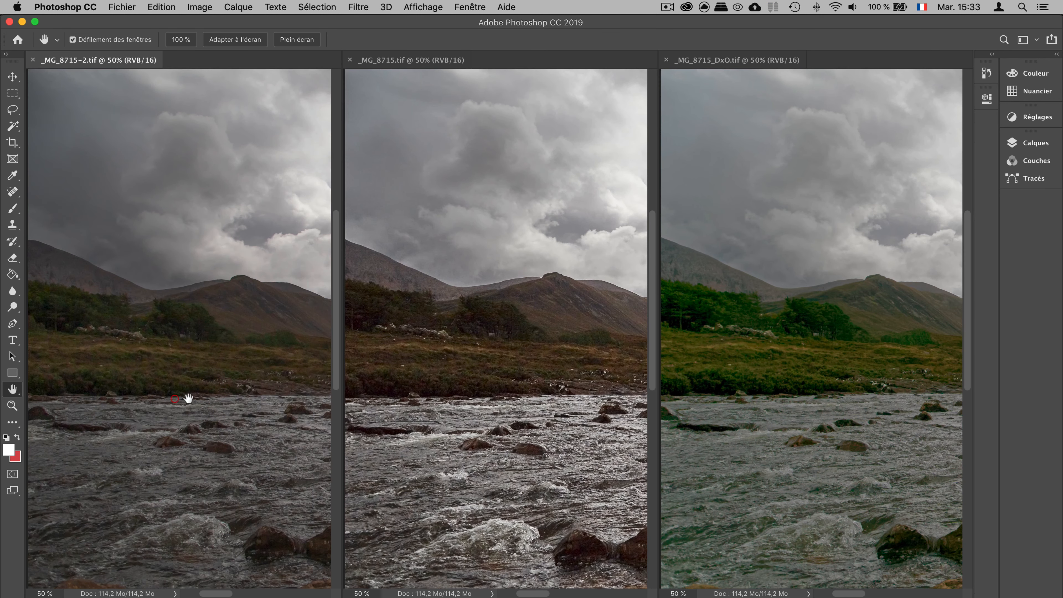
left_click_drag(257, 393, 155, 389)
left_click_drag(297, 392, 143, 389)
left_click_drag(223, 393, 136, 393)
left_click_drag(198, 383, 249, 403)
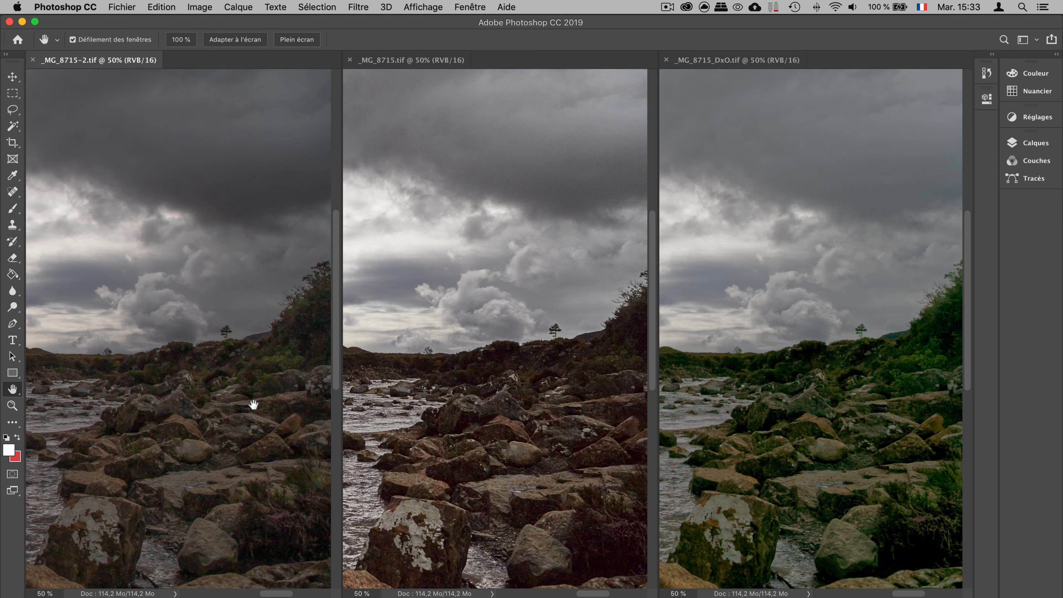
Examine _MG_8715.tif from the hillside across to the bush at the picture's edge, against the other two versions
left_click(533, 378)
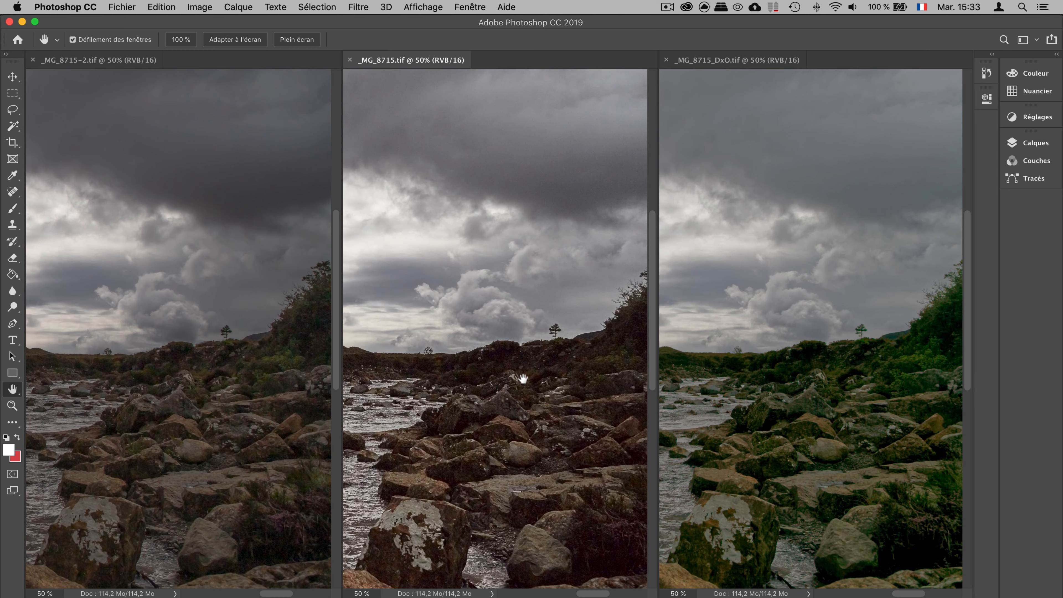
left_click_drag(517, 372, 705, 391)
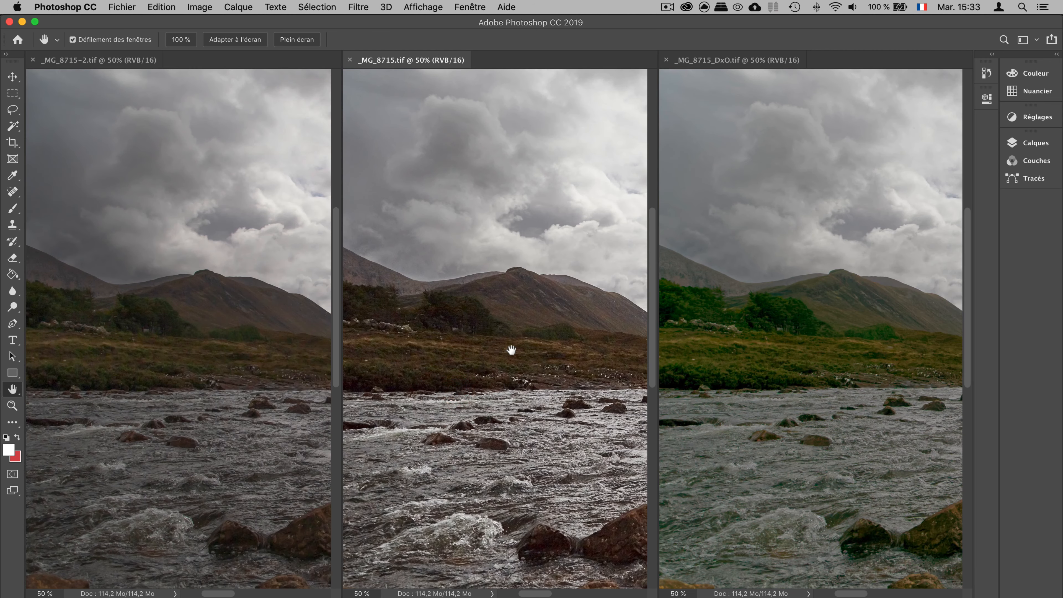
left_click_drag(511, 349, 342, 349)
left_click_drag(552, 351, 405, 350)
left_click_drag(614, 356, 458, 357)
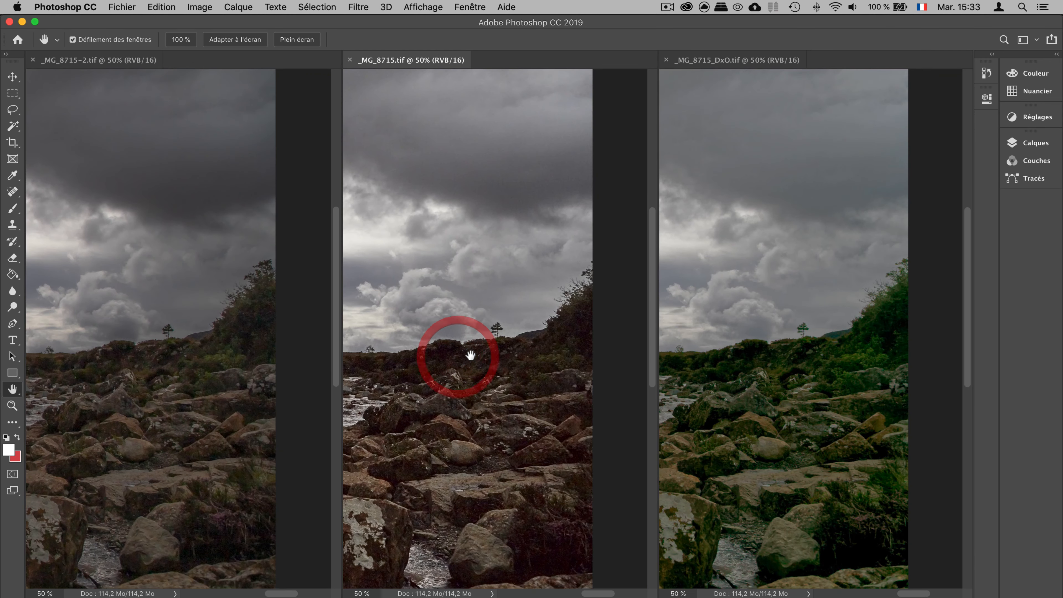
Examine the greens of the trees and moorland in _MG_8715_DxO.tif against the other two versions
left_click_drag(756, 349, 873, 358)
mouse_move(789, 361)
left_mouse_down()
mouse_move(884, 364)
mouse_move(871, 367)
left_mouse_up()
left_click_drag(811, 367, 890, 364)
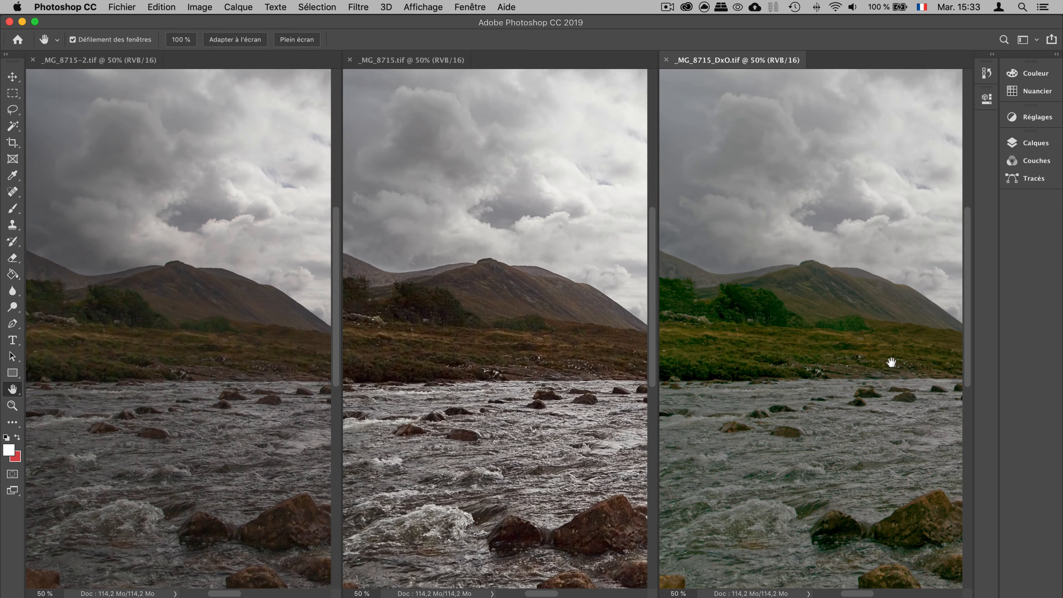
left_click_drag(795, 364, 860, 361)
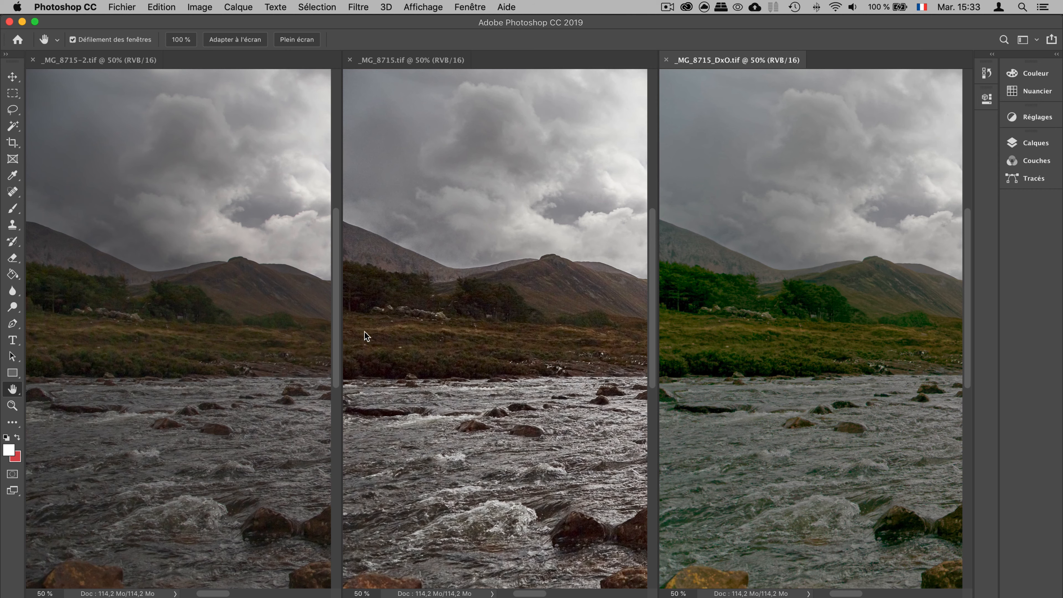
Compare the dark rocks, bush and lone tree in _MG_8715-2.tif with the rendering in _MG_8715_DxO.tif
left_click(208, 345)
left_click_drag(249, 345, 91, 337)
left_click_drag(196, 338, 240, 344)
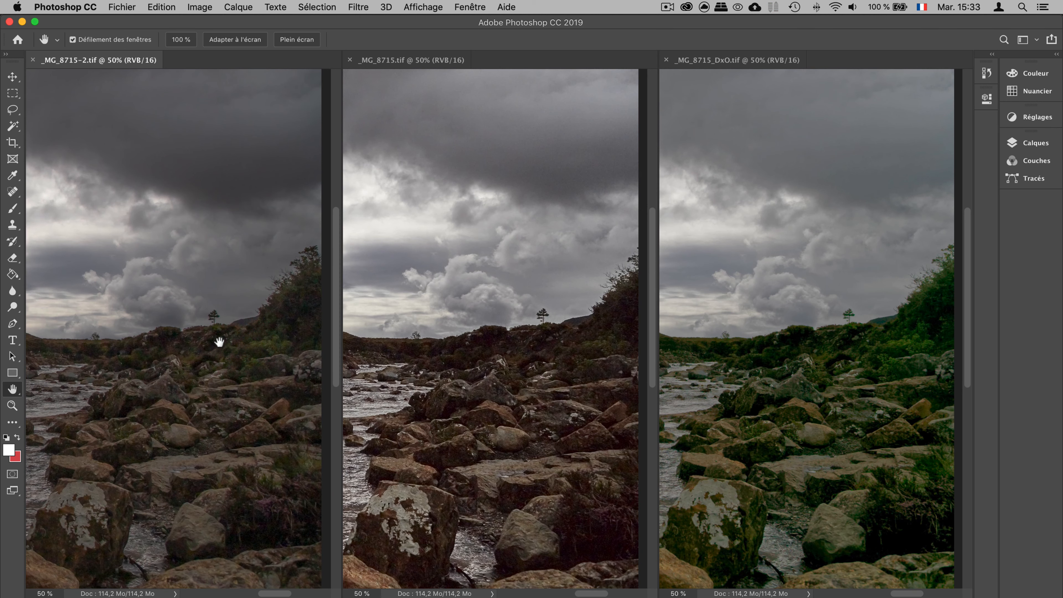
left_click_drag(214, 331, 229, 332)
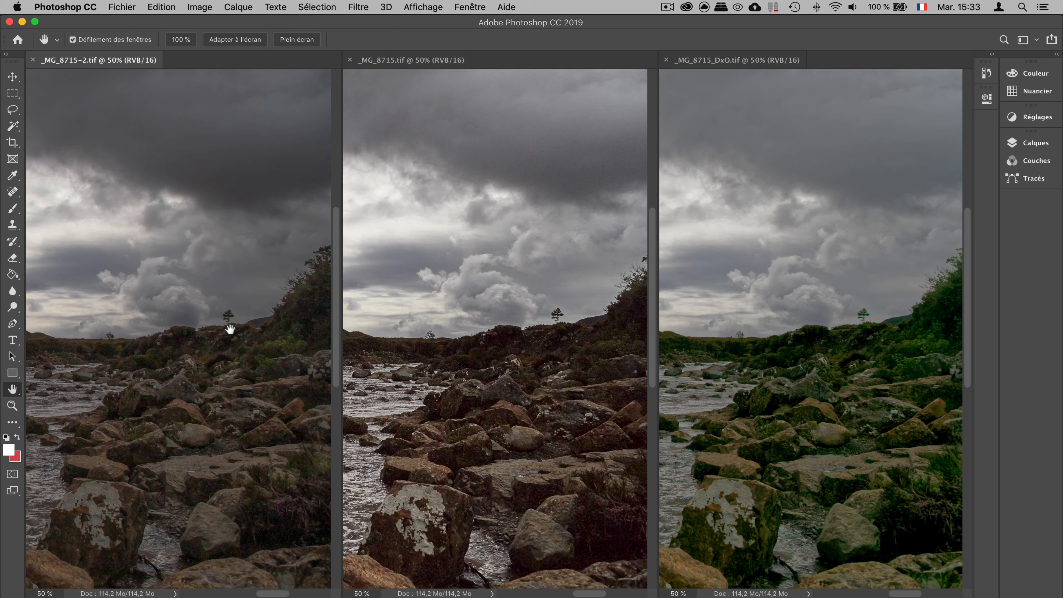
left_click(212, 313)
left_click(854, 354)
left_click_drag(754, 394, 899, 387)
mouse_move(811, 385)
left_mouse_down()
mouse_move(876, 379)
mouse_move(795, 378)
left_mouse_up()
Examine the contrast and colour of _MG_8715.tif across the whole landscape, back to the trees below the hills
left_click(550, 344)
mouse_move(435, 348)
left_mouse_down()
mouse_move(559, 344)
mouse_move(419, 338)
left_mouse_up()
left_click_drag(532, 333, 401, 329)
left_click_drag(558, 330, 645, 319)
left_click_drag(511, 344, 697, 354)
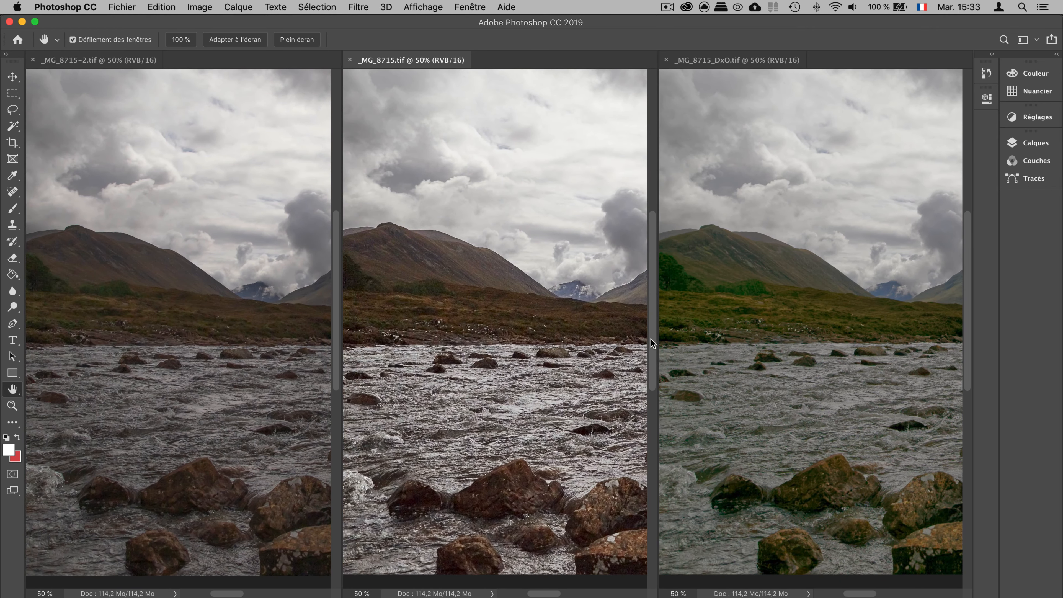
left_click_drag(490, 332, 709, 337)
left_click_drag(527, 331, 406, 331)
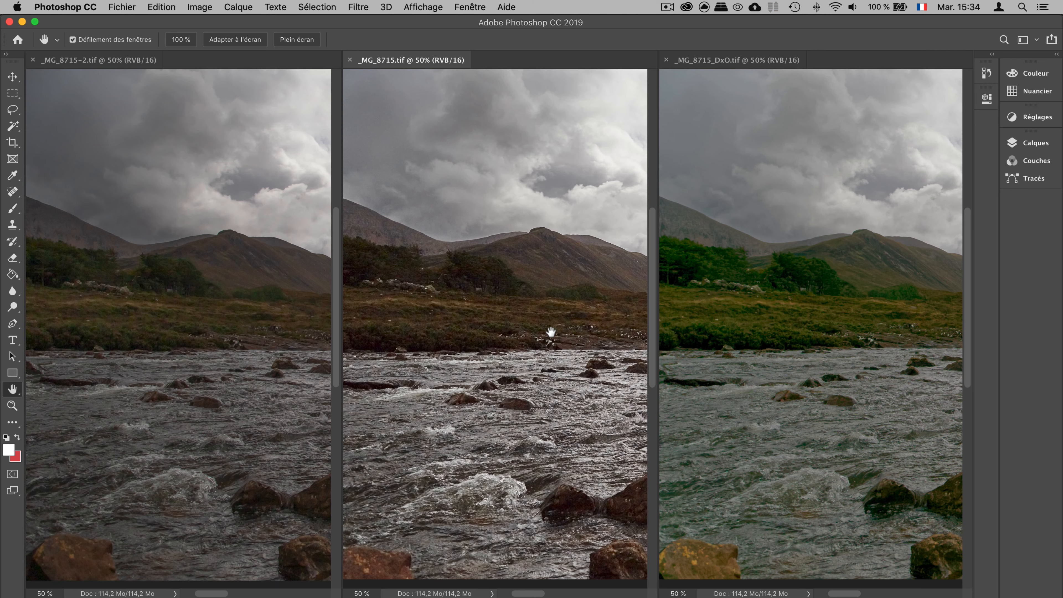
Compare the hill, cloud detail and foaming river across the three images
mouse_move(576, 325)
left_mouse_down()
mouse_move(507, 333)
mouse_move(577, 335)
left_mouse_up()
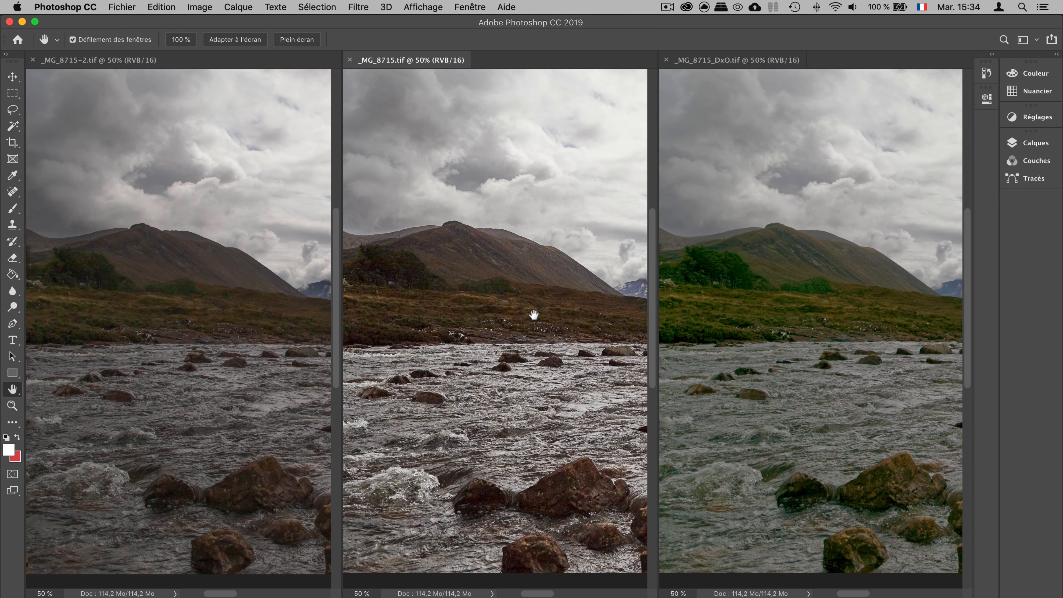
left_click_drag(548, 285, 580, 286)
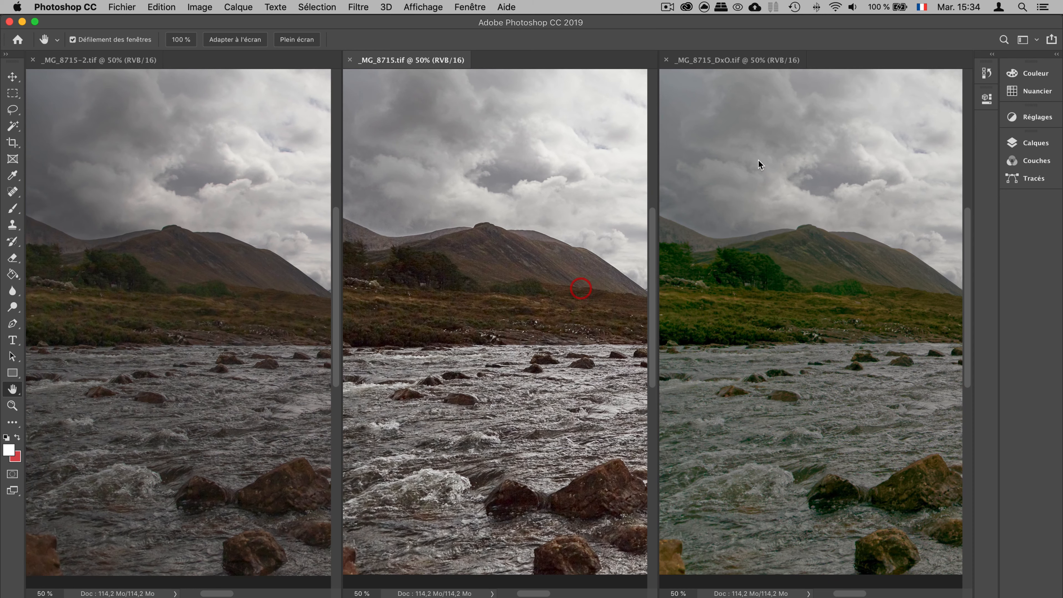
left_click_drag(542, 321, 510, 313)
left_click_drag(542, 347, 521, 372)
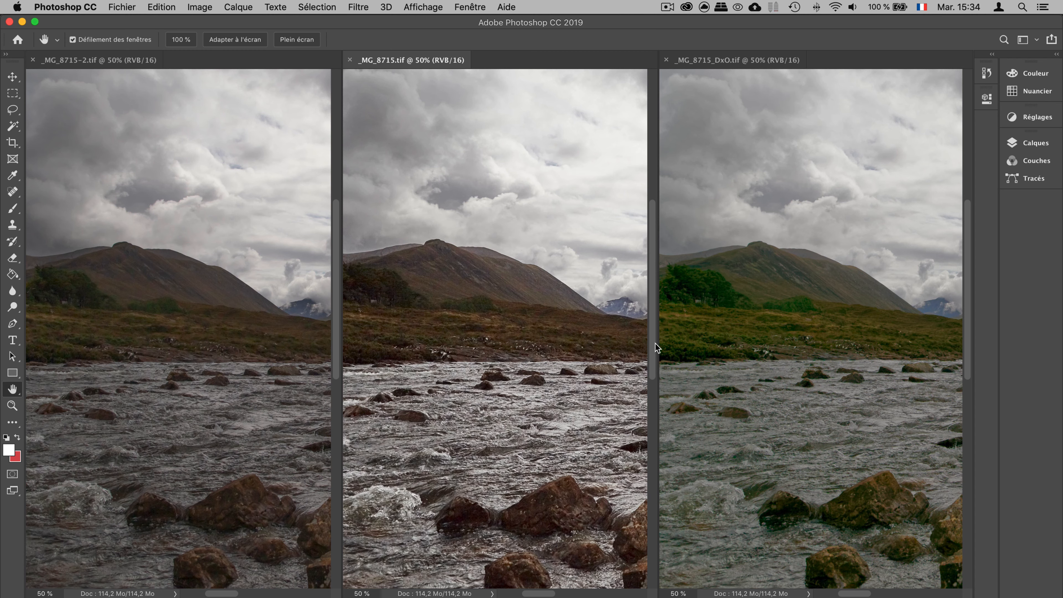
Compare the central peak, river highlights and foreground boulders across the three images, through to the rocky bank
left_click(786, 373)
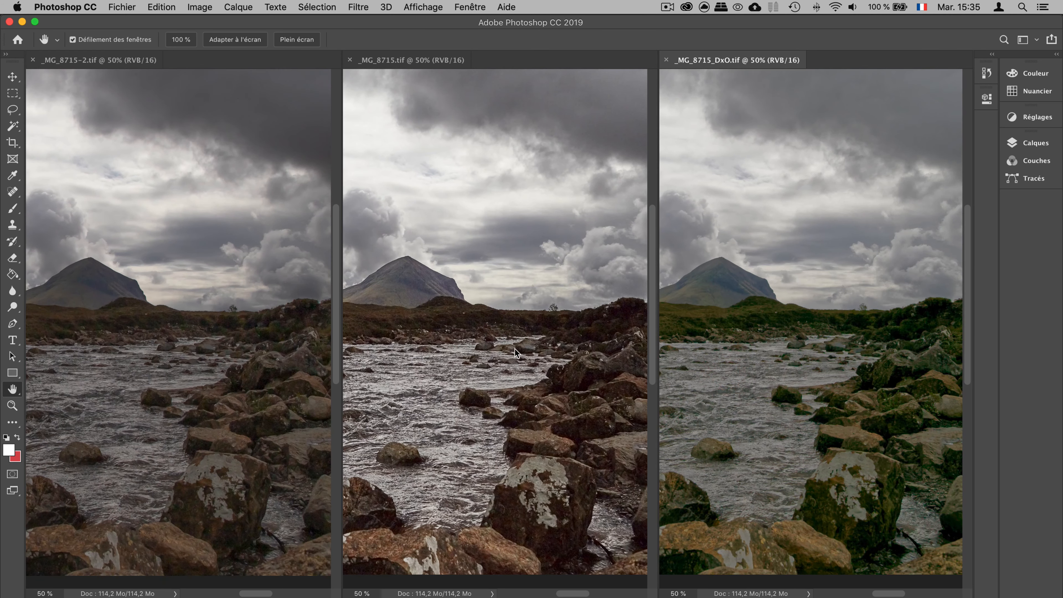
left_click(544, 362)
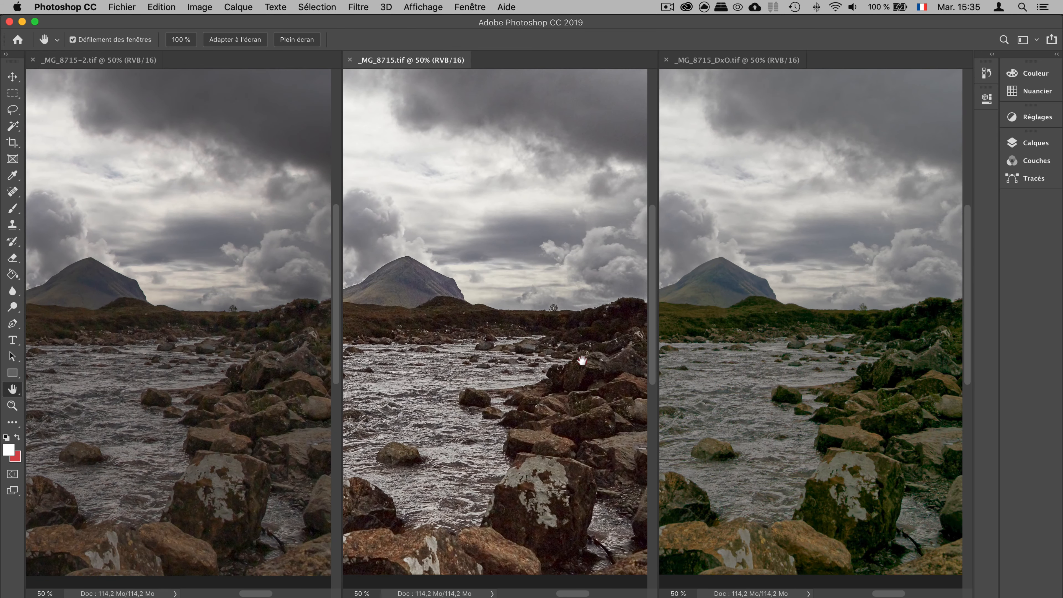
left_click(605, 359)
scroll(558, 373, "left", 5)
left_click_drag(527, 286, 495, 291)
left_click_drag(576, 292, 600, 294)
left_click_drag(513, 295, 611, 296)
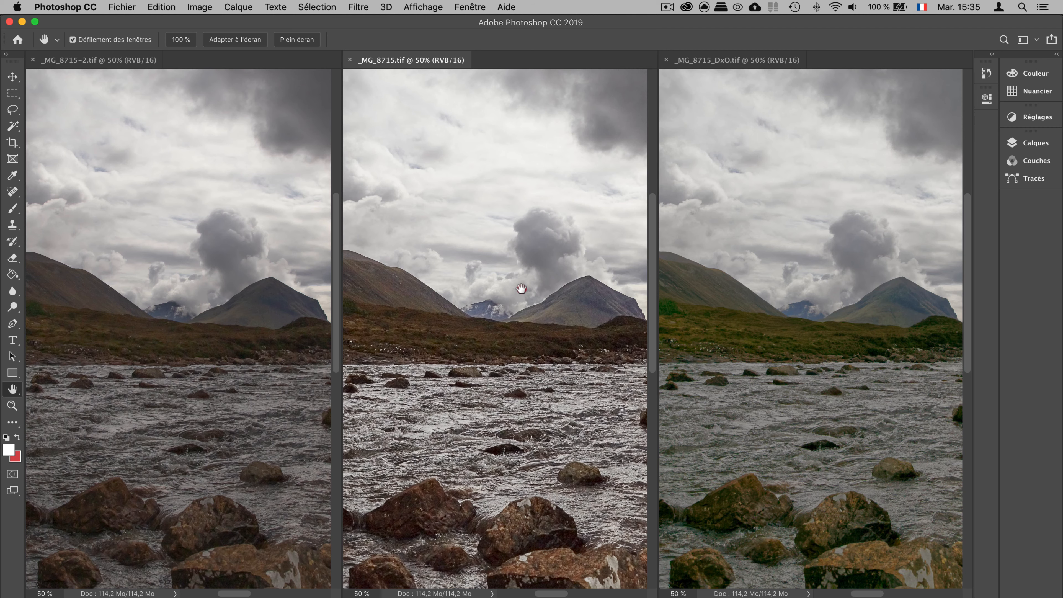
left_click_drag(552, 300, 447, 285)
left_click_drag(572, 390, 560, 424)
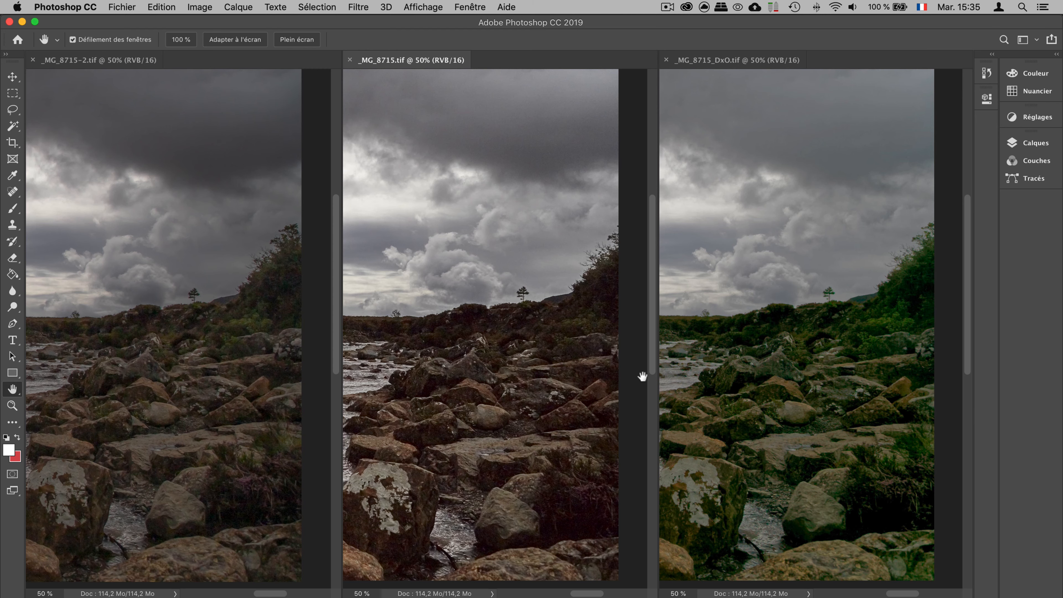
Examine the rocks and heather shadows in _MG_8715-2.tif against the other two versions
left_click(270, 445)
left_click_drag(219, 442, 268, 446)
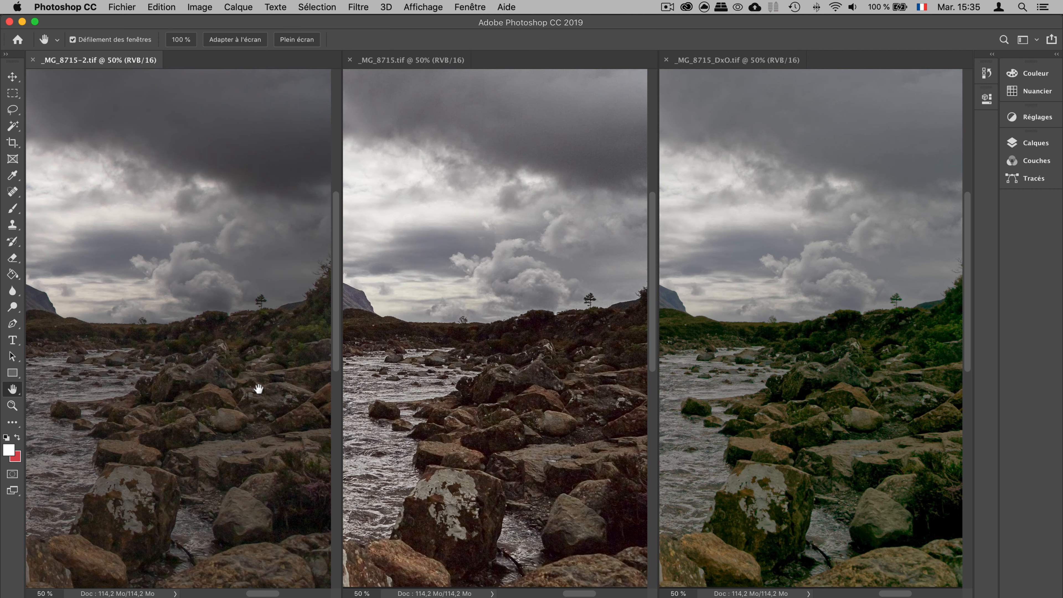
left_click_drag(270, 377, 219, 380)
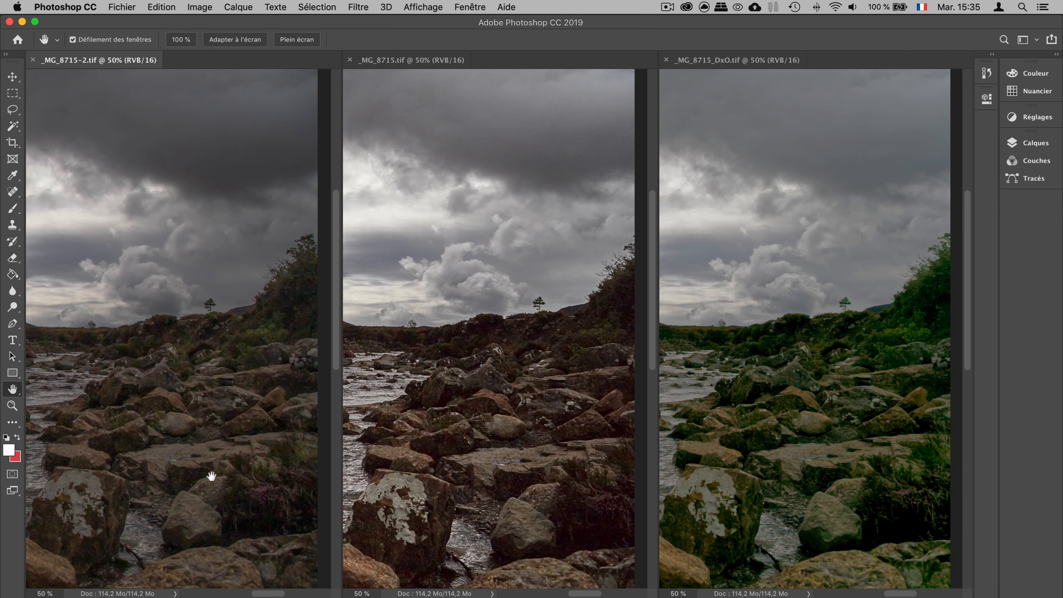